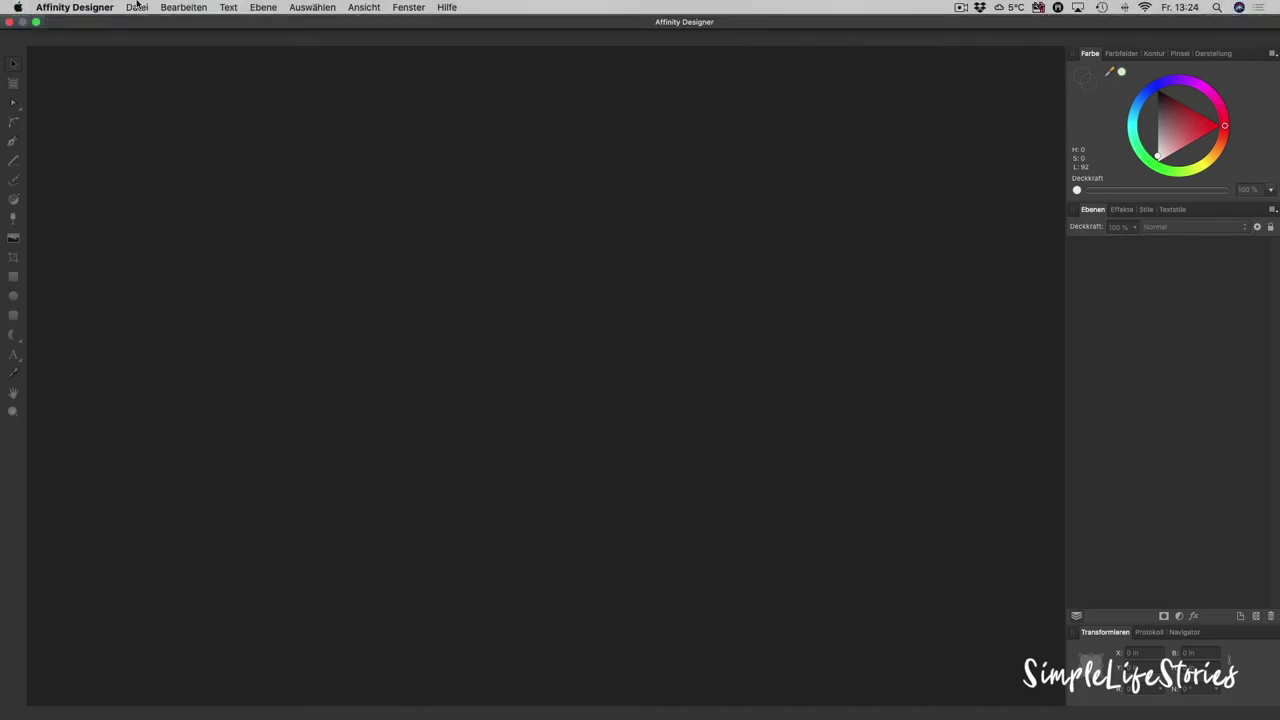
Create a new document from the 12" Vinyl-Cover preset, 12 × 12 in at 300 DPI with a transparent background.
left_click(136, 7)
left_click(137, 27)
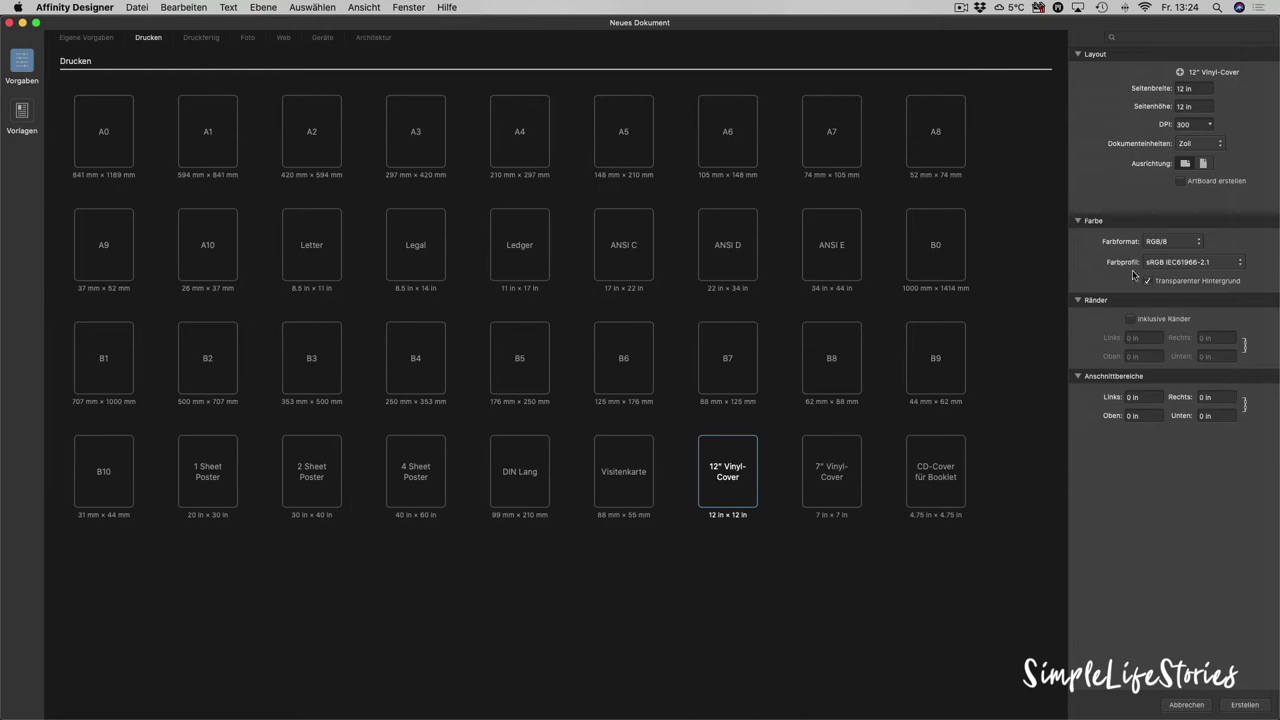
left_click(1243, 705)
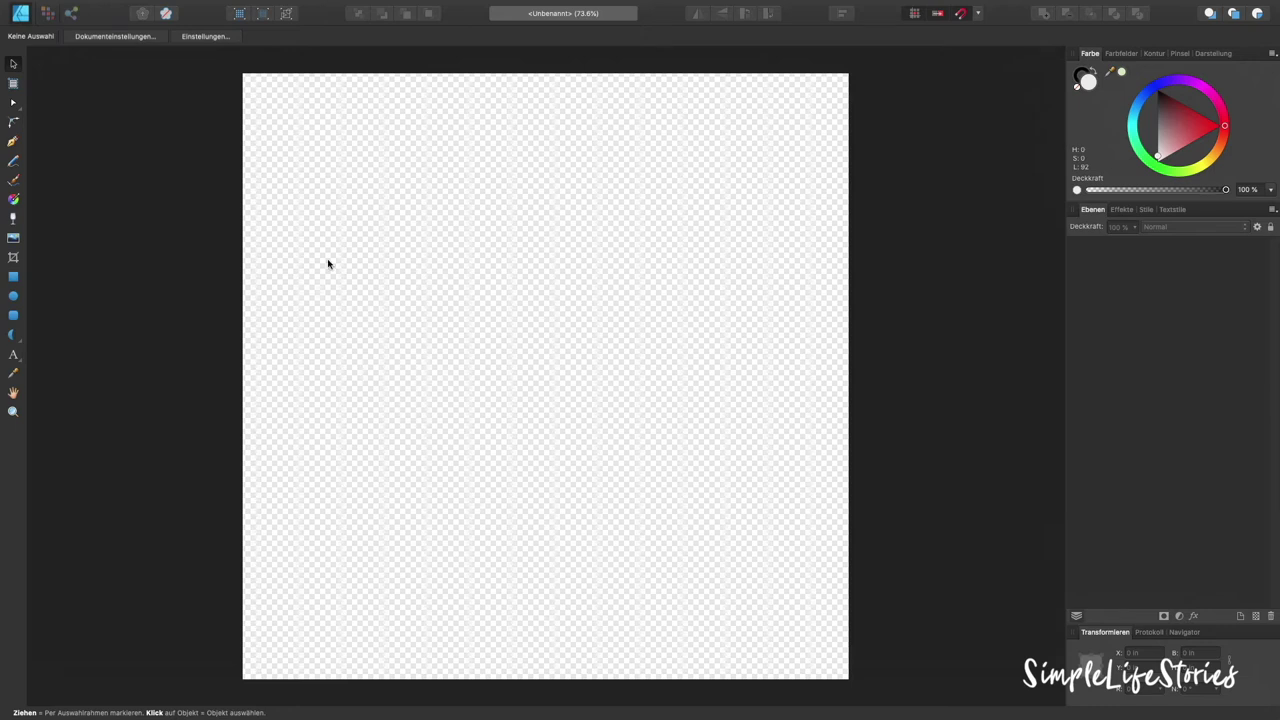
Show the Assets library in the workspace.
mouse_move(212, 3)
left_click(375, 6)
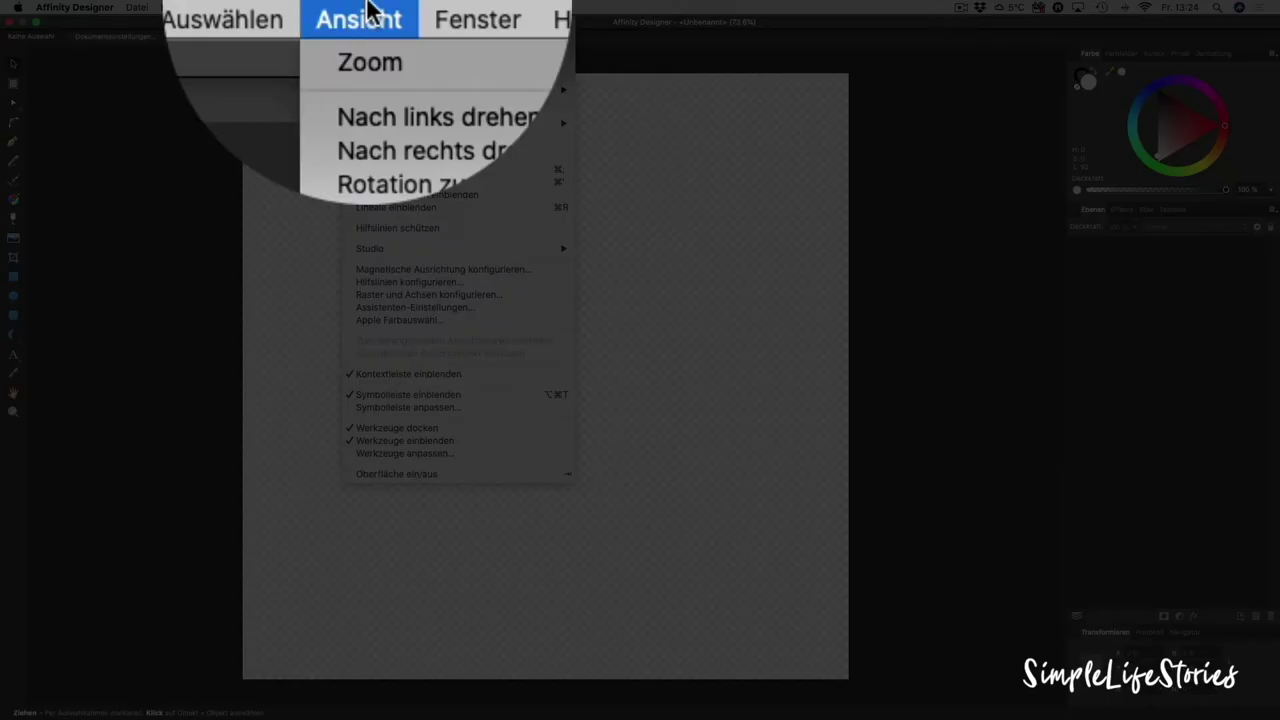
mouse_move(420, 252)
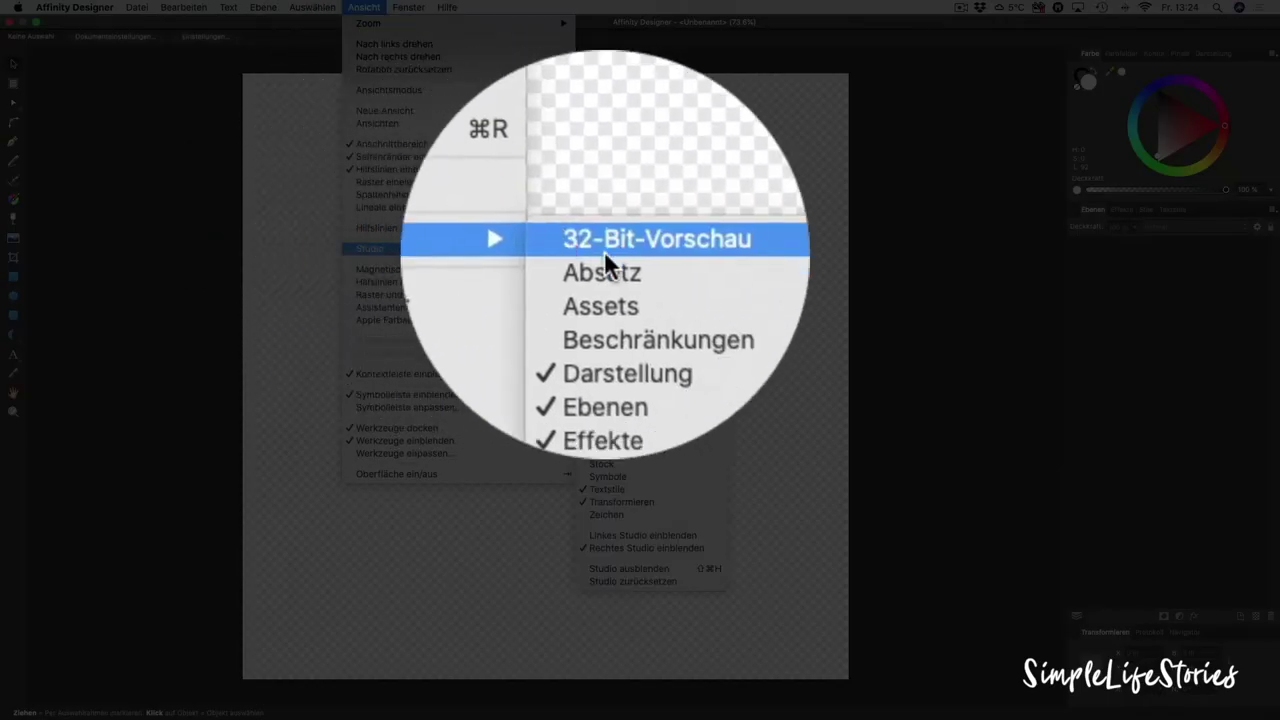
left_click(617, 272)
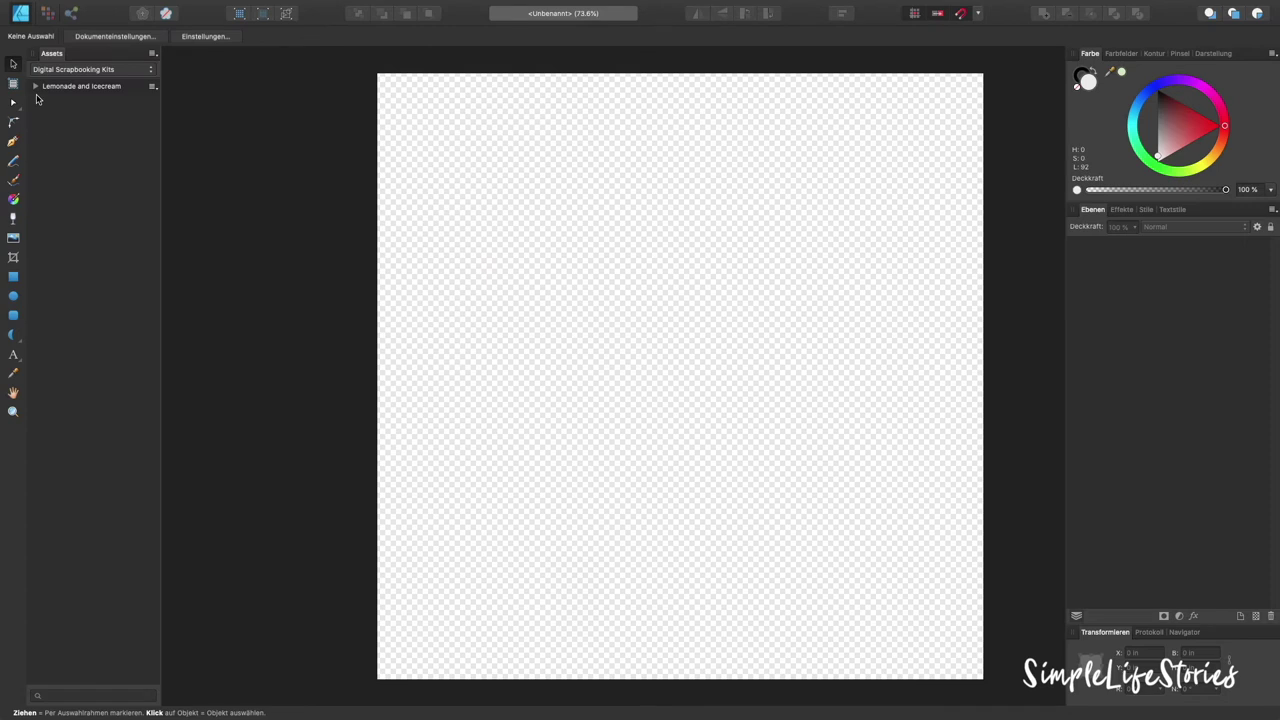
Place the green "Summer fun" paper from the Lemonade and Icecream kit so that it covers the whole page.
left_click(36, 87)
scroll(50, 328, "down", 15)
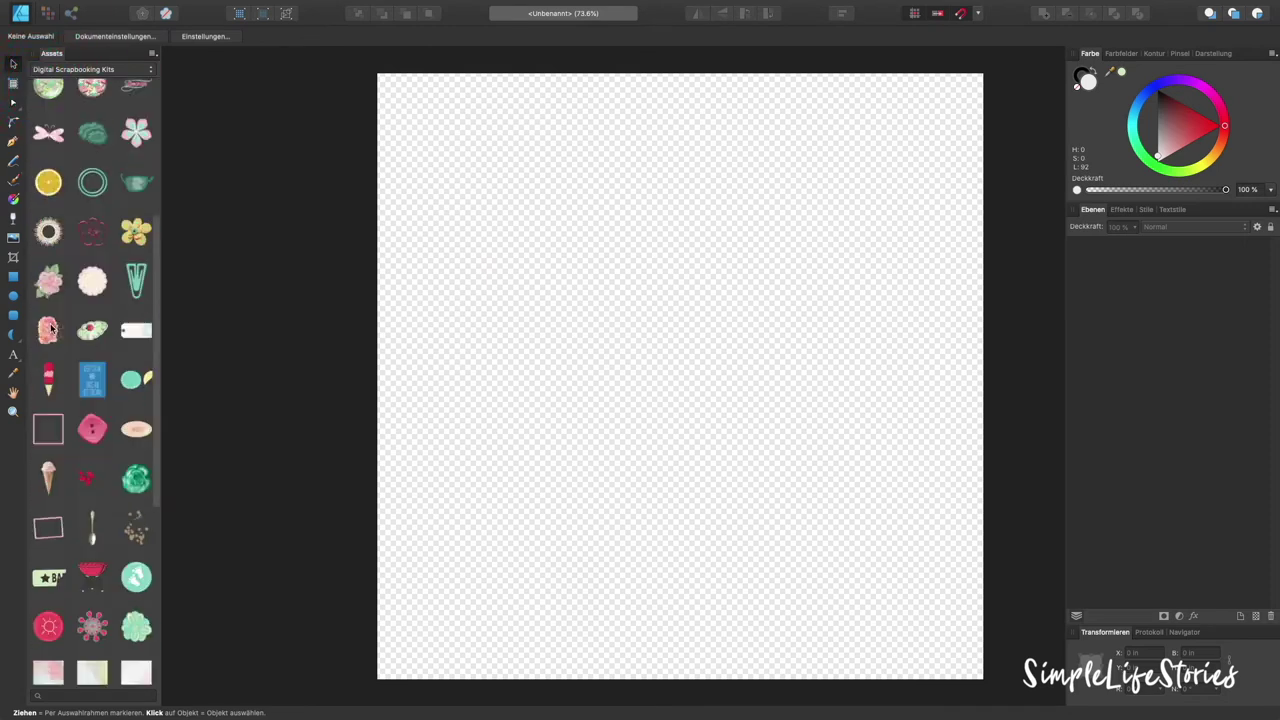
left_click_drag(136, 662, 684, 373)
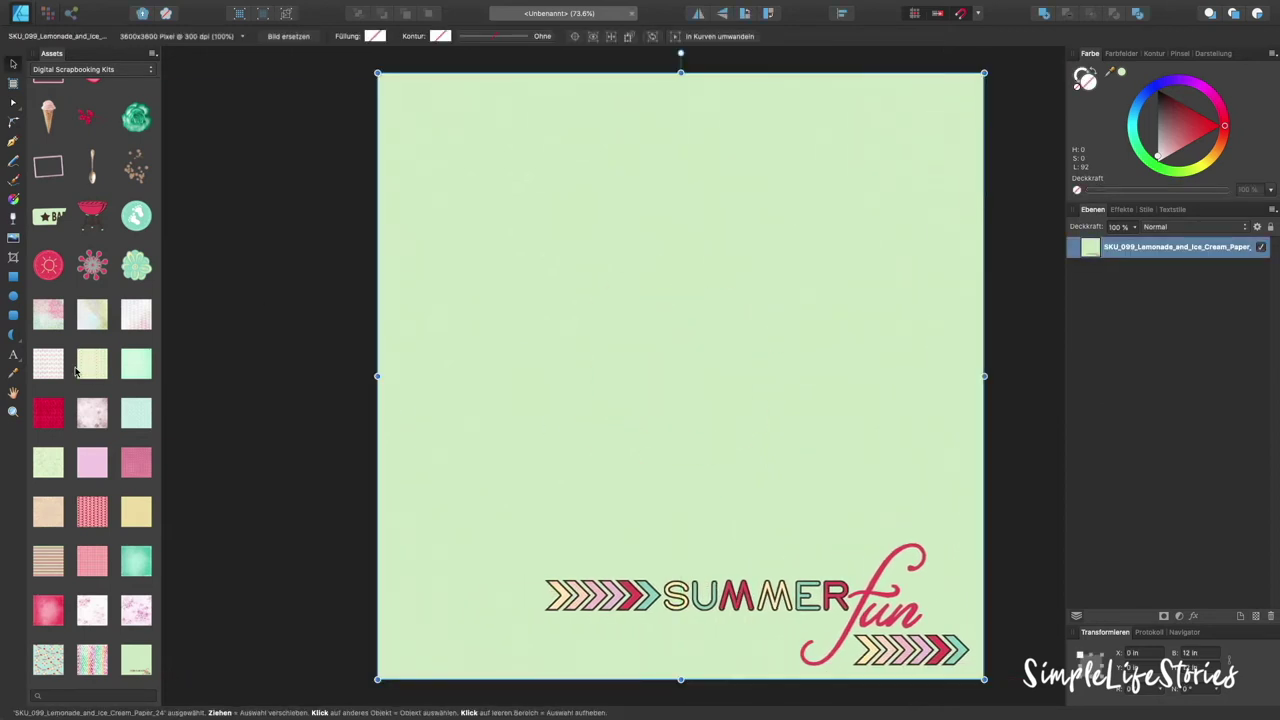
Add the pink-and-mint floral paper, scale it to about 9.1 in, and position it near the page's upper-left corner.
left_click_drag(37, 322, 613, 306)
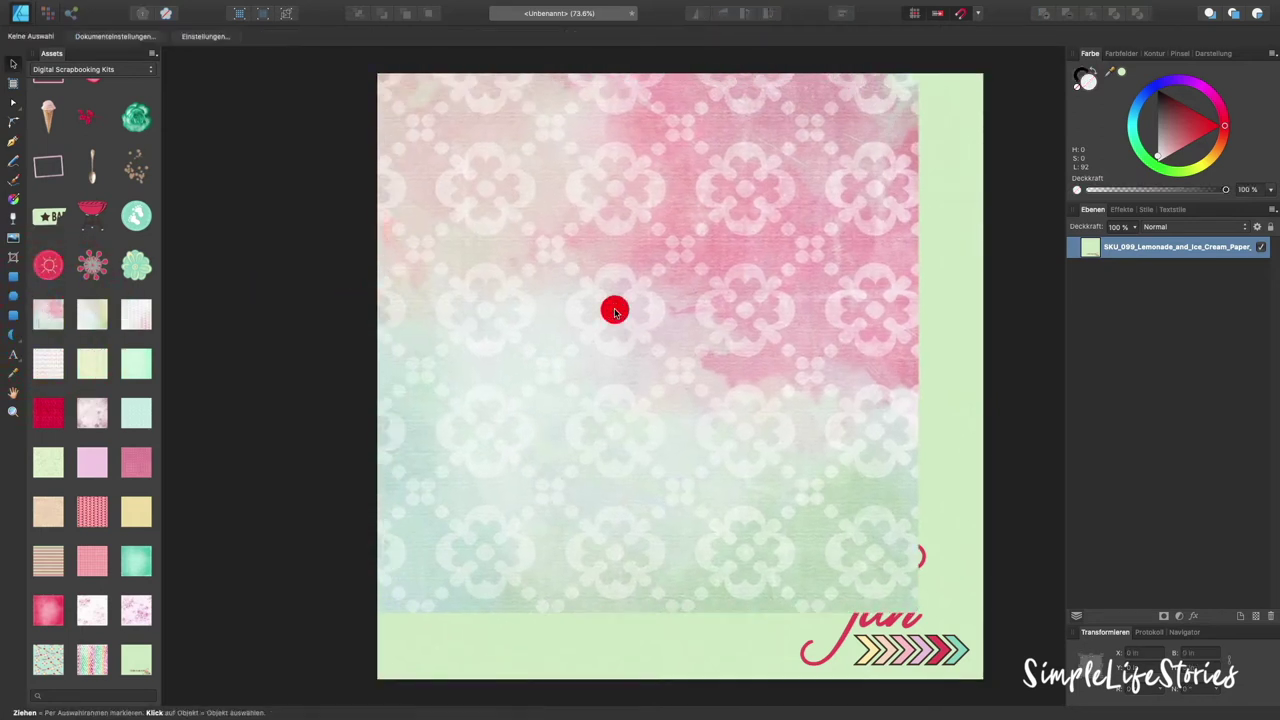
left_click_drag(916, 610, 701, 395)
left_click_drag(562, 247, 651, 339)
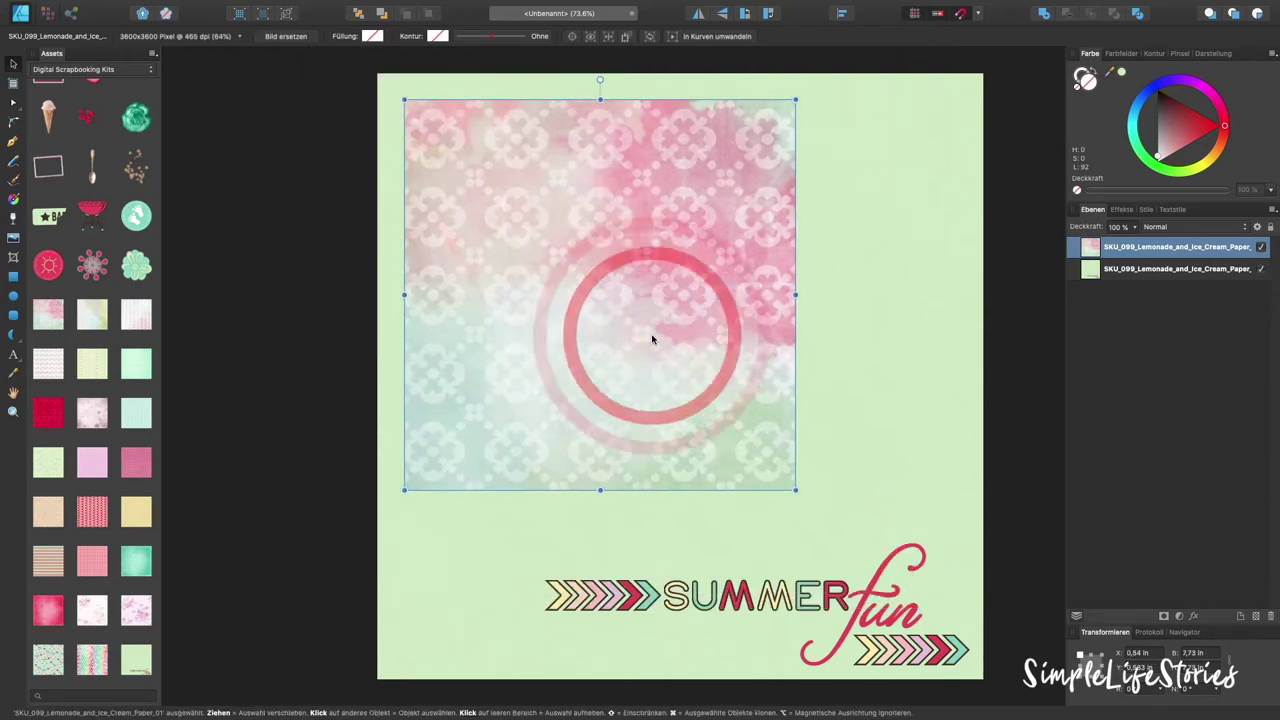
left_click_drag(797, 490, 865, 559)
left_click_drag(592, 282, 589, 277)
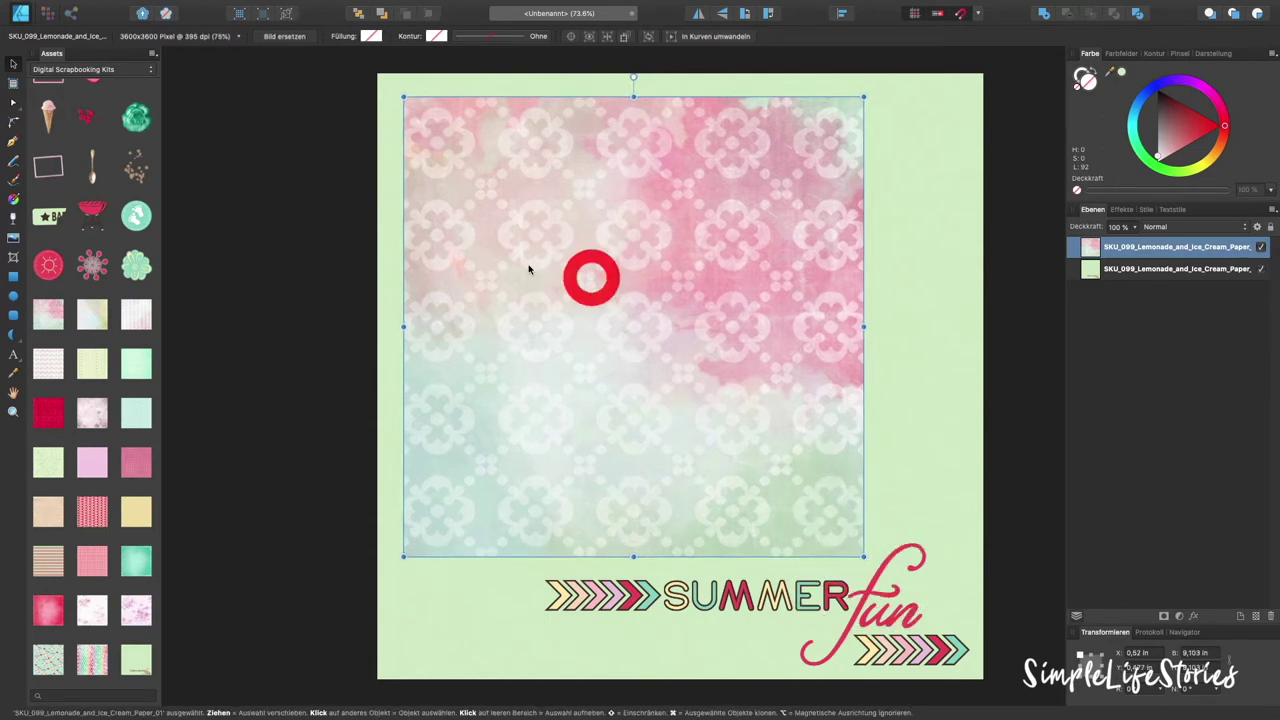
left_click(296, 191)
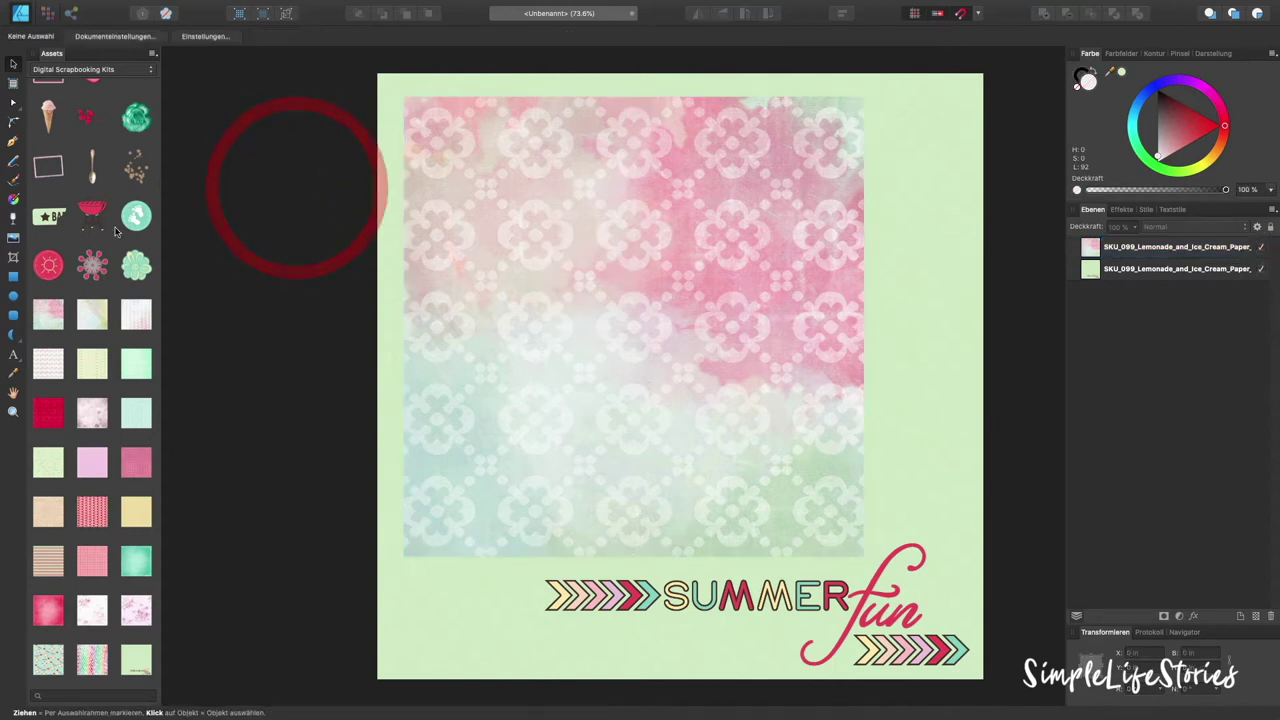
Place the colourful dotted border along the floral paper's upper edge and fit it to about 8.98 in wide.
scroll(115, 232, "up", 10)
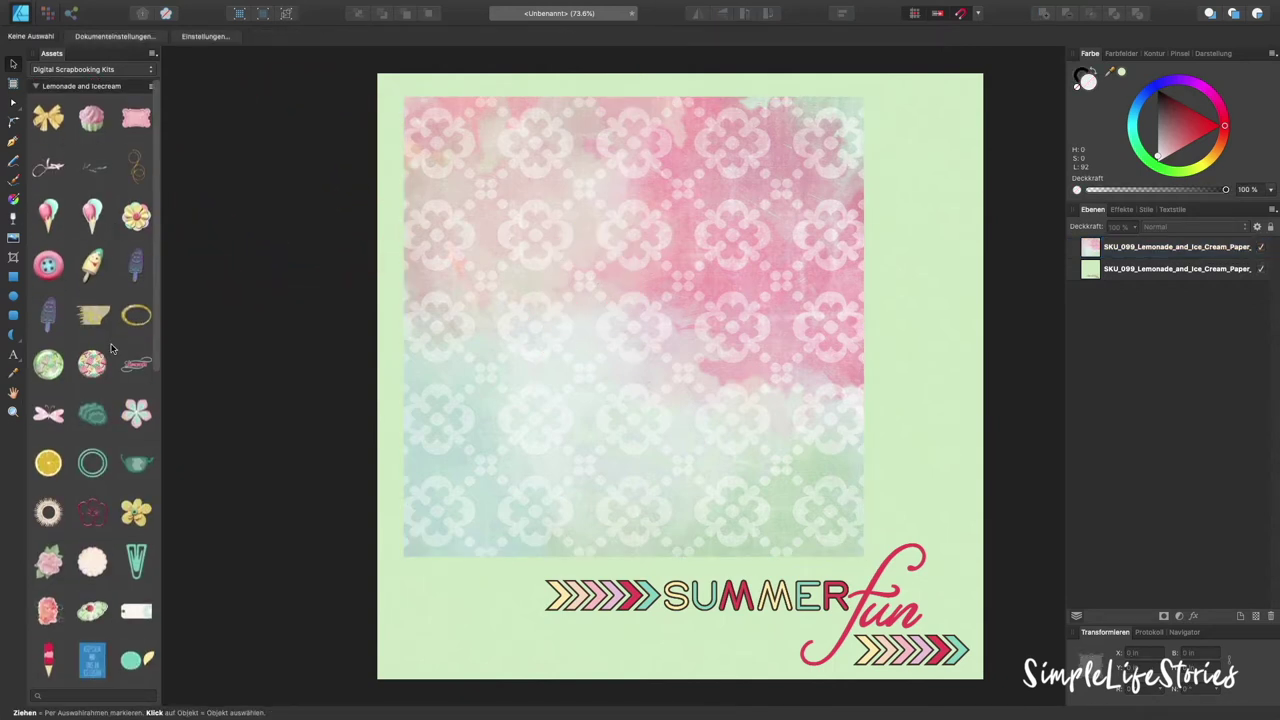
scroll(111, 300, "down", 5)
left_click_drag(136, 525, 577, 127)
mouse_move(283, 118)
left_mouse_down()
mouse_move(418, 126)
mouse_move(441, 113)
left_mouse_up()
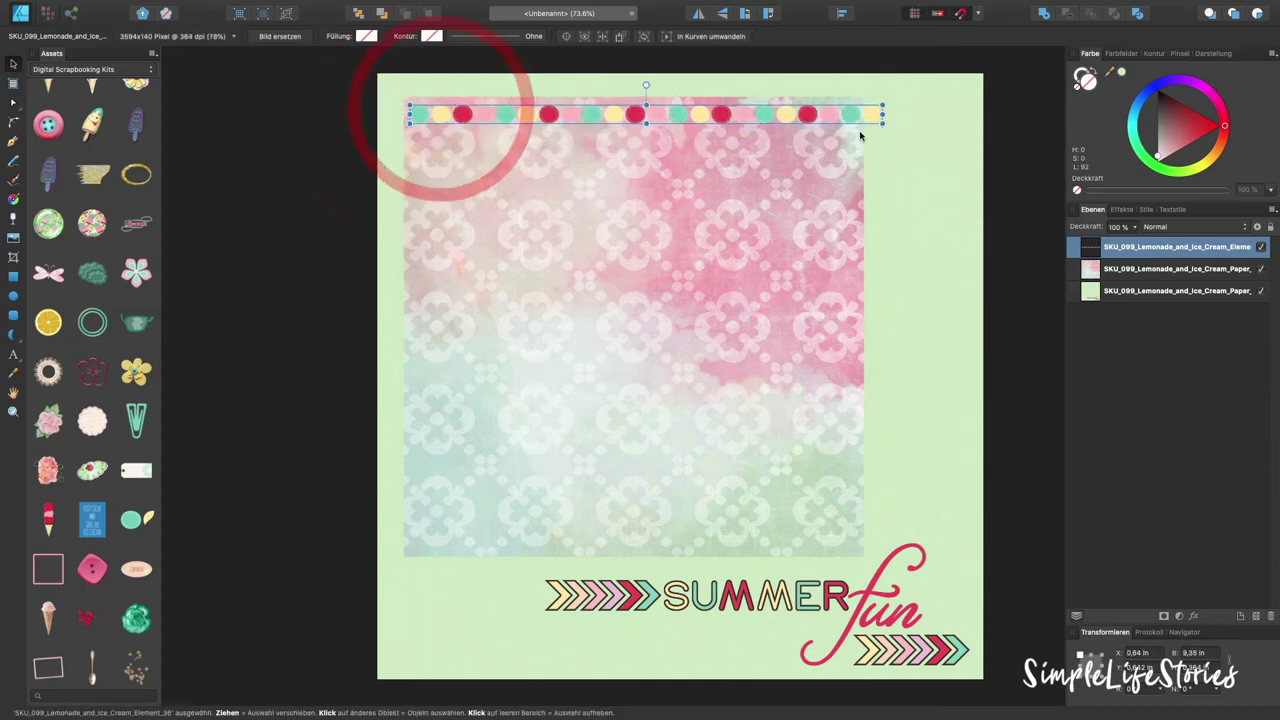
left_click_drag(883, 113, 860, 114)
Give the floral paper an outer shadow with 0.8 px radius, 0.8 px offset and 40% intensity.
left_click(826, 171)
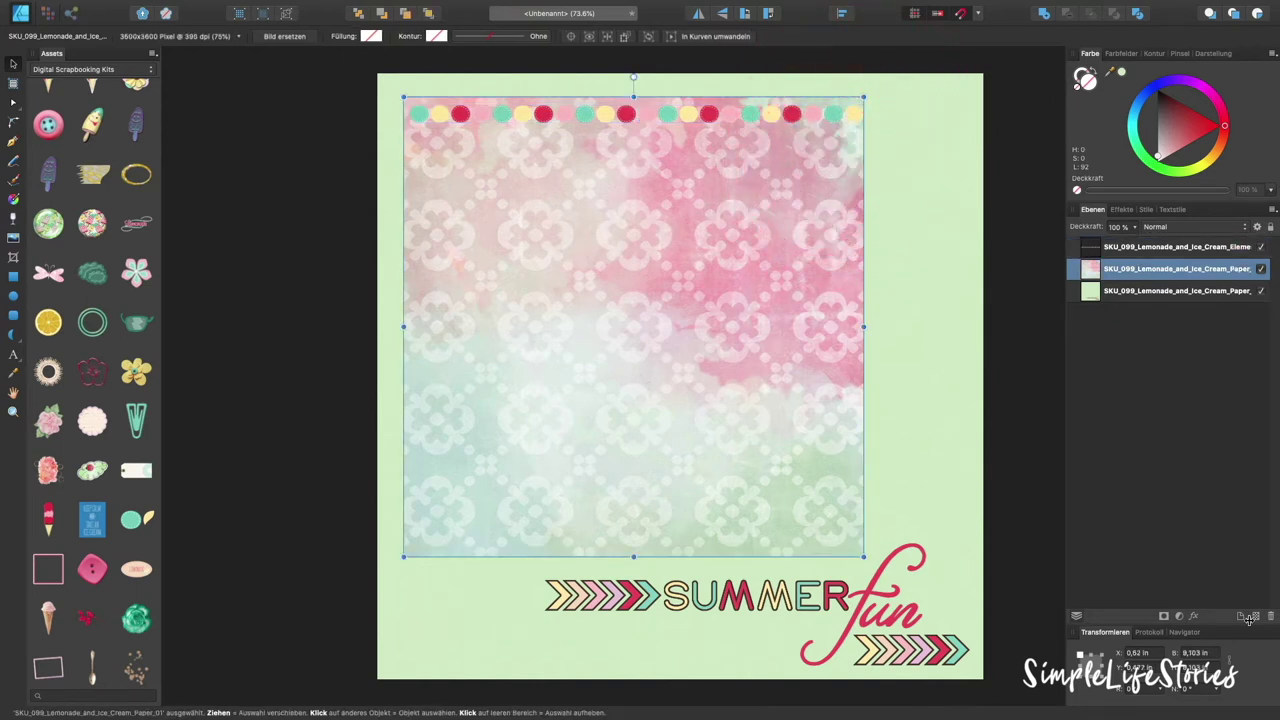
left_click(1195, 616)
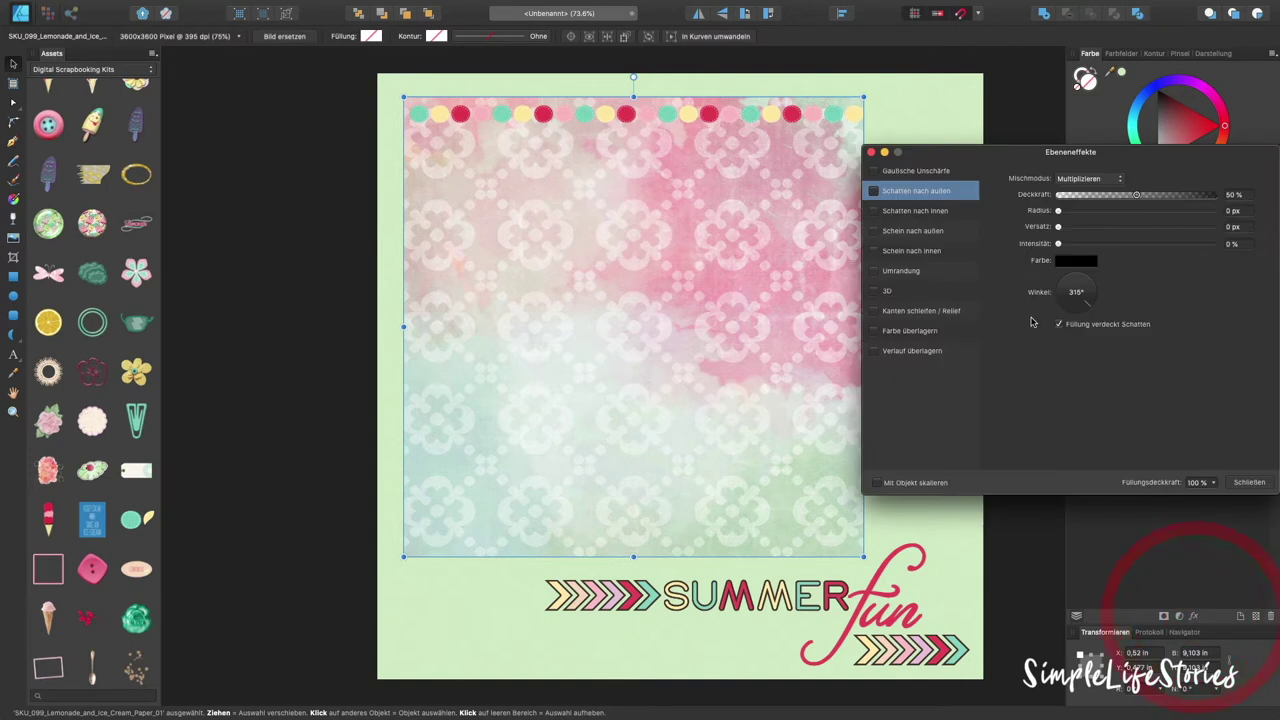
left_click(874, 191)
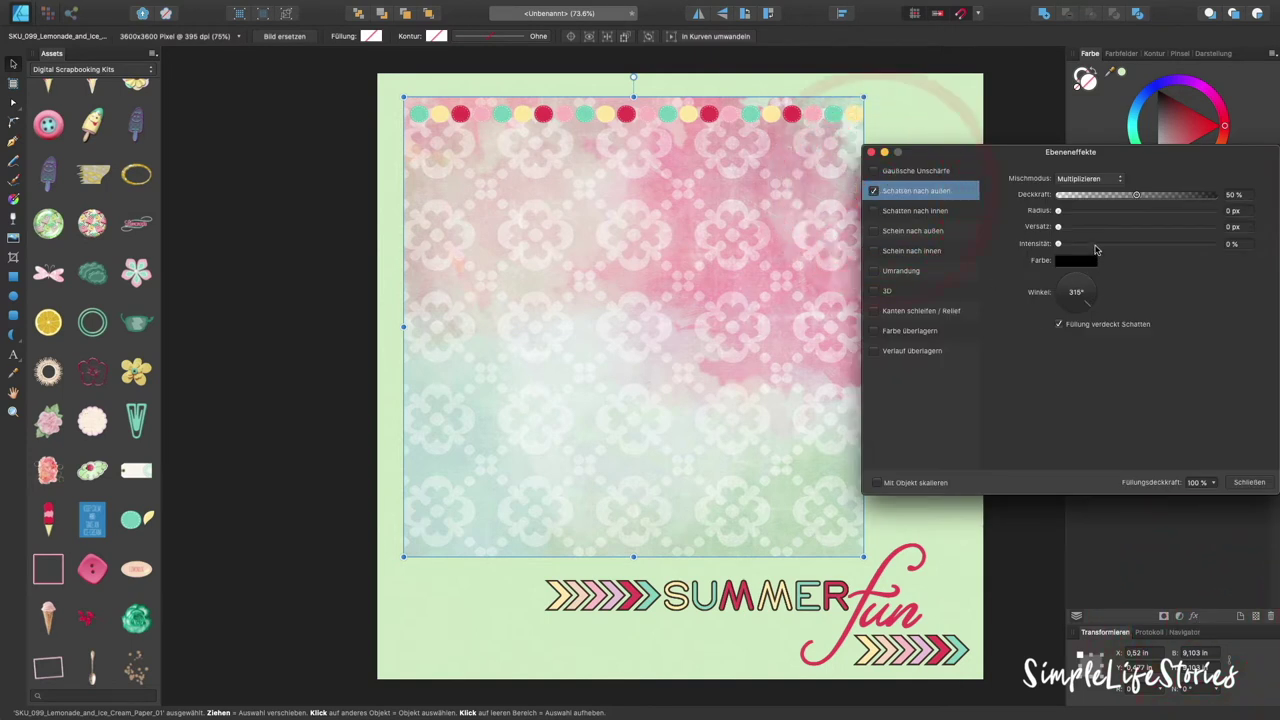
left_click(1090, 243)
left_click(1088, 227)
left_click(1088, 211)
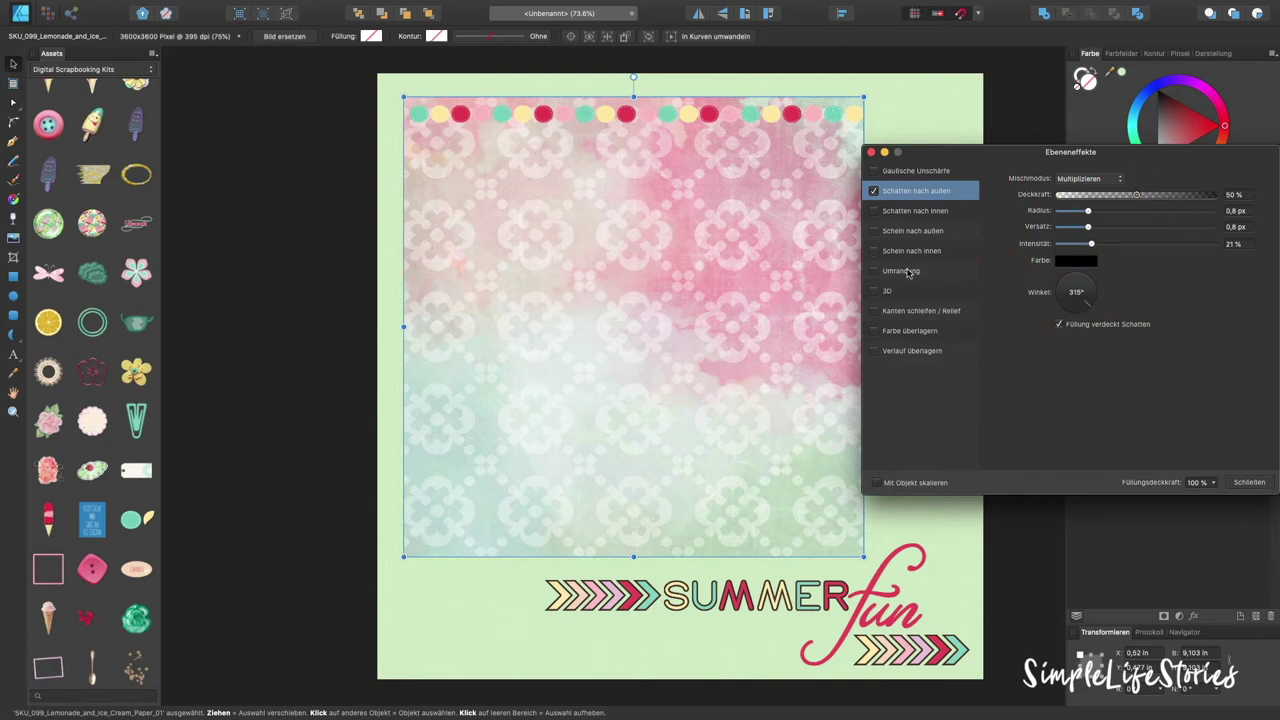
left_click_drag(1100, 245, 1105, 245)
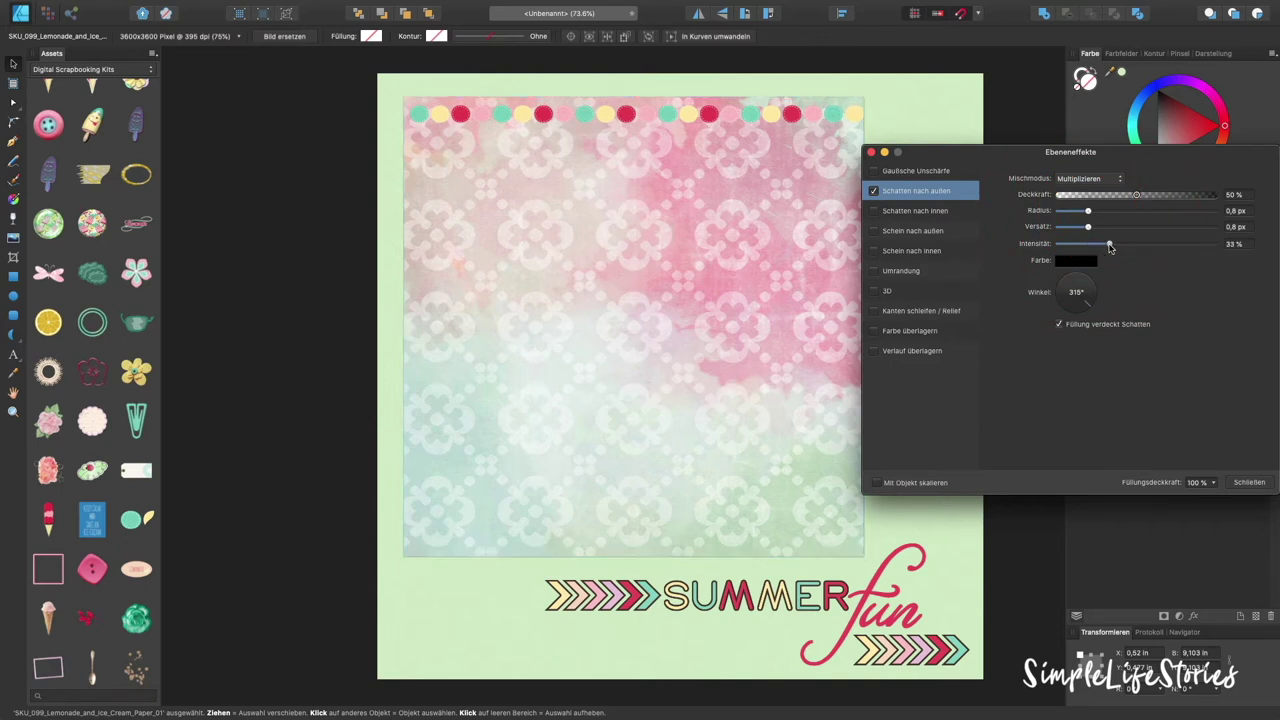
left_click_drag(1122, 248, 1121, 245)
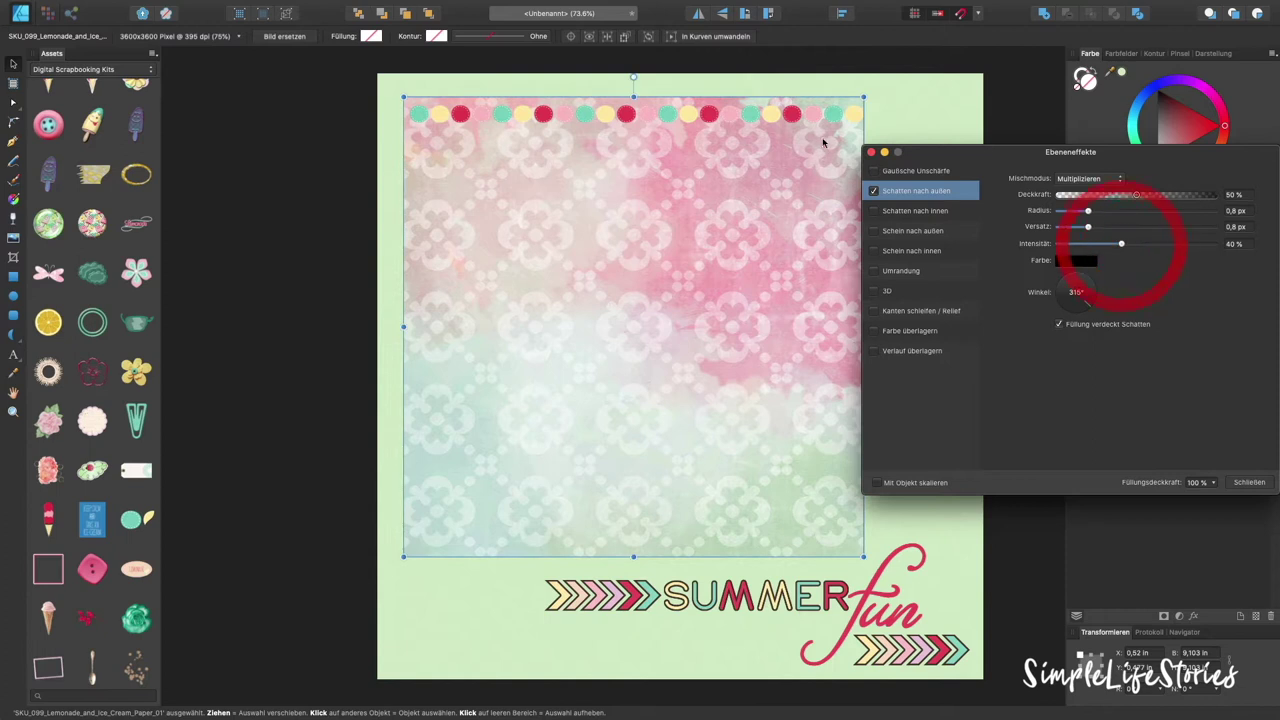
Give the dotted border an outer shadow with 6.4 px radius, 5.7 px offset and 36% intensity.
left_click(816, 114)
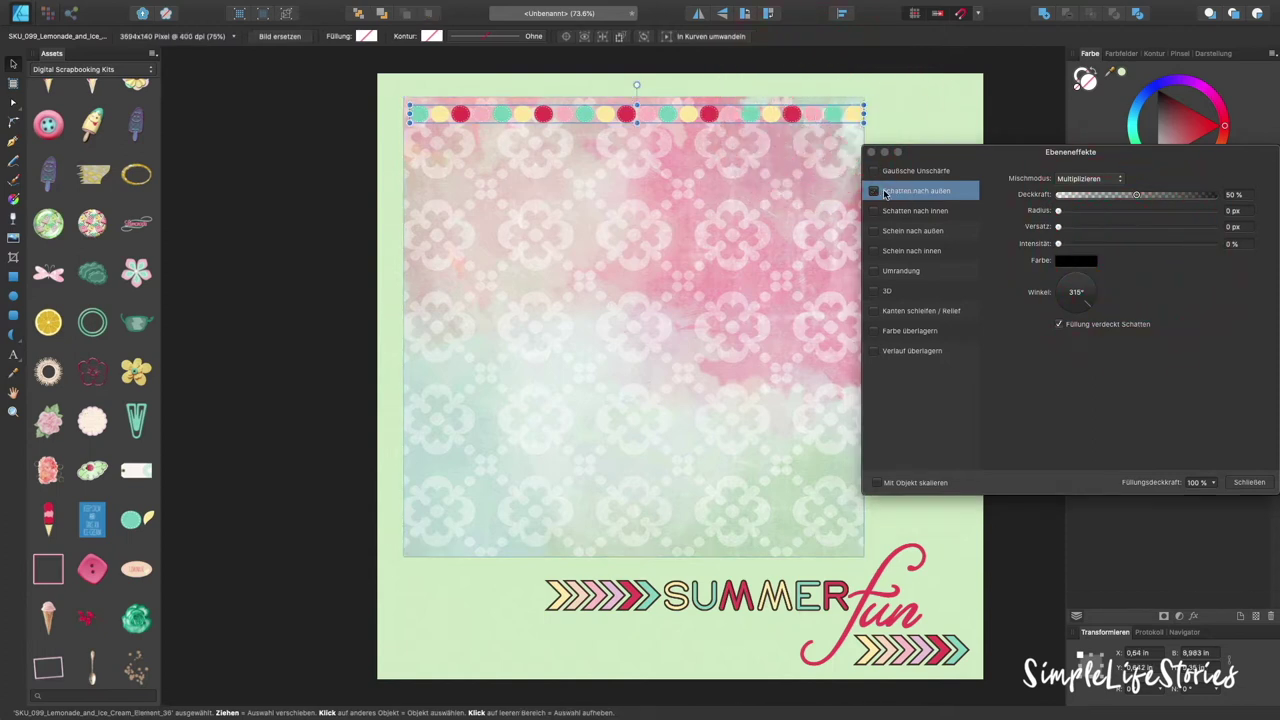
left_click(877, 191)
left_click(1110, 210)
left_click(1110, 227)
left_click(1115, 244)
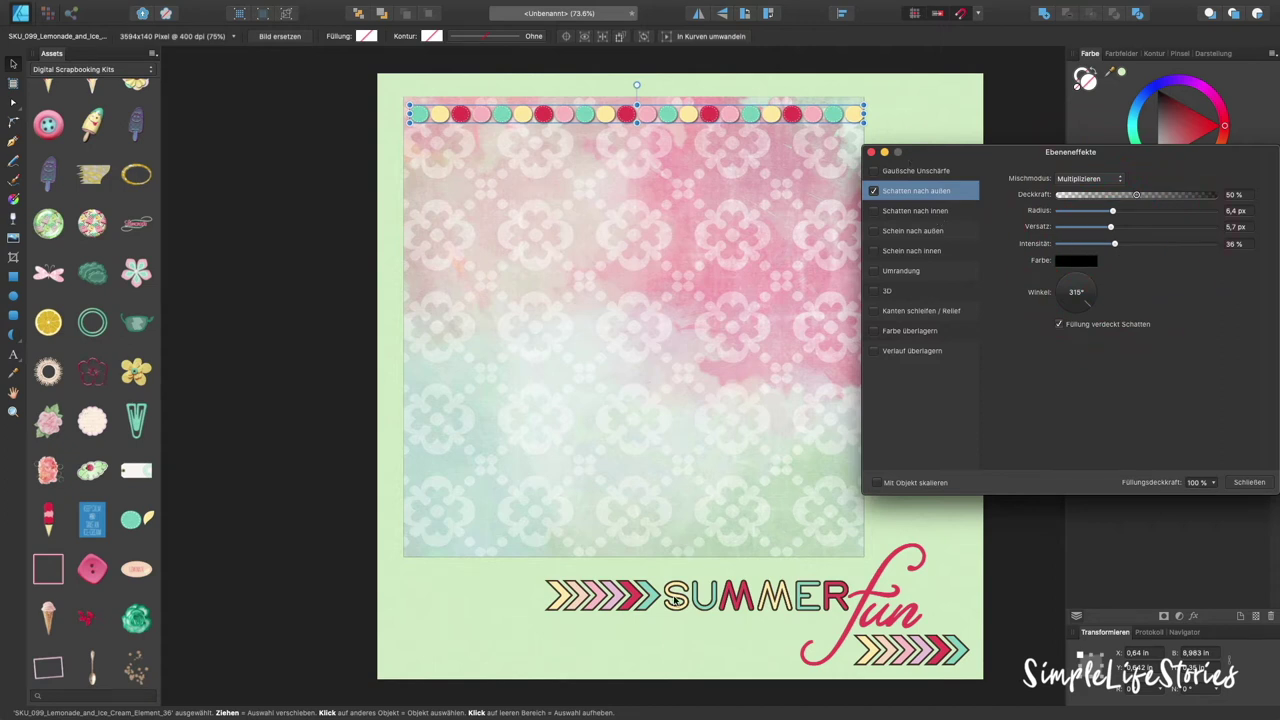
left_click(871, 152)
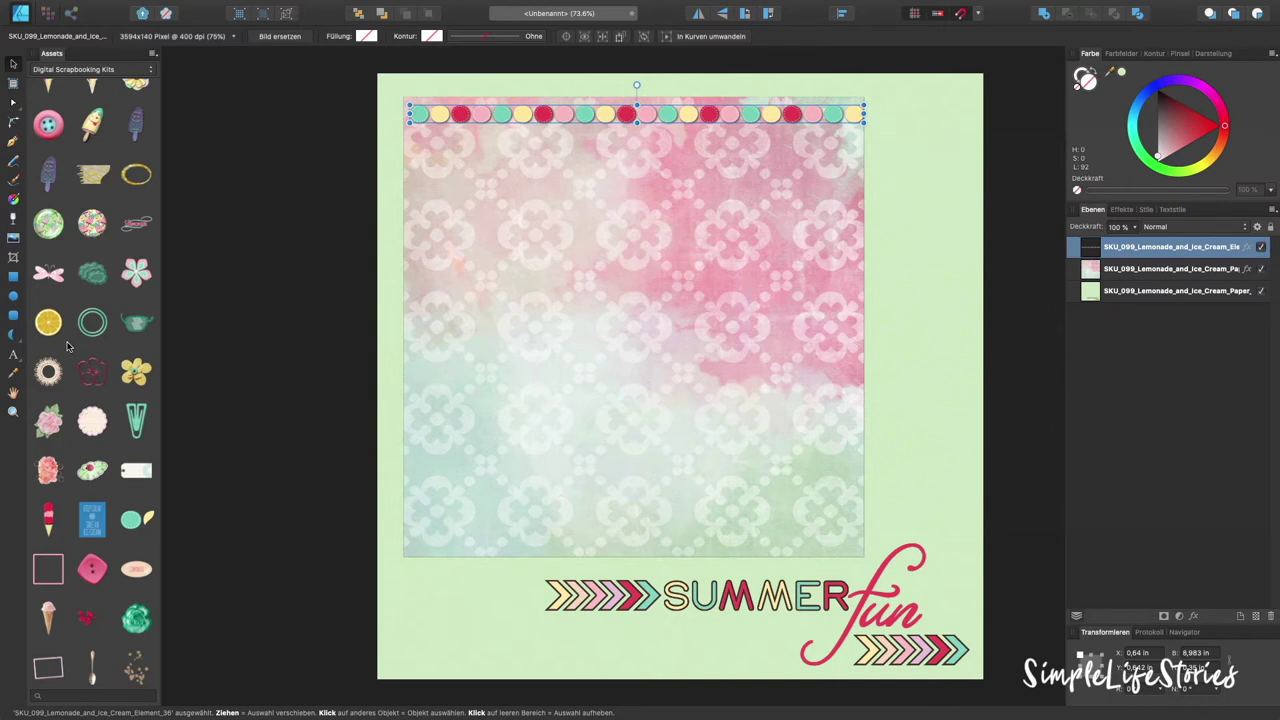
Place the pink label at the floral paper's lower-left corner, tilted clockwise and scaled to about 1.73 in wide.
scroll(67, 346, "up", 3)
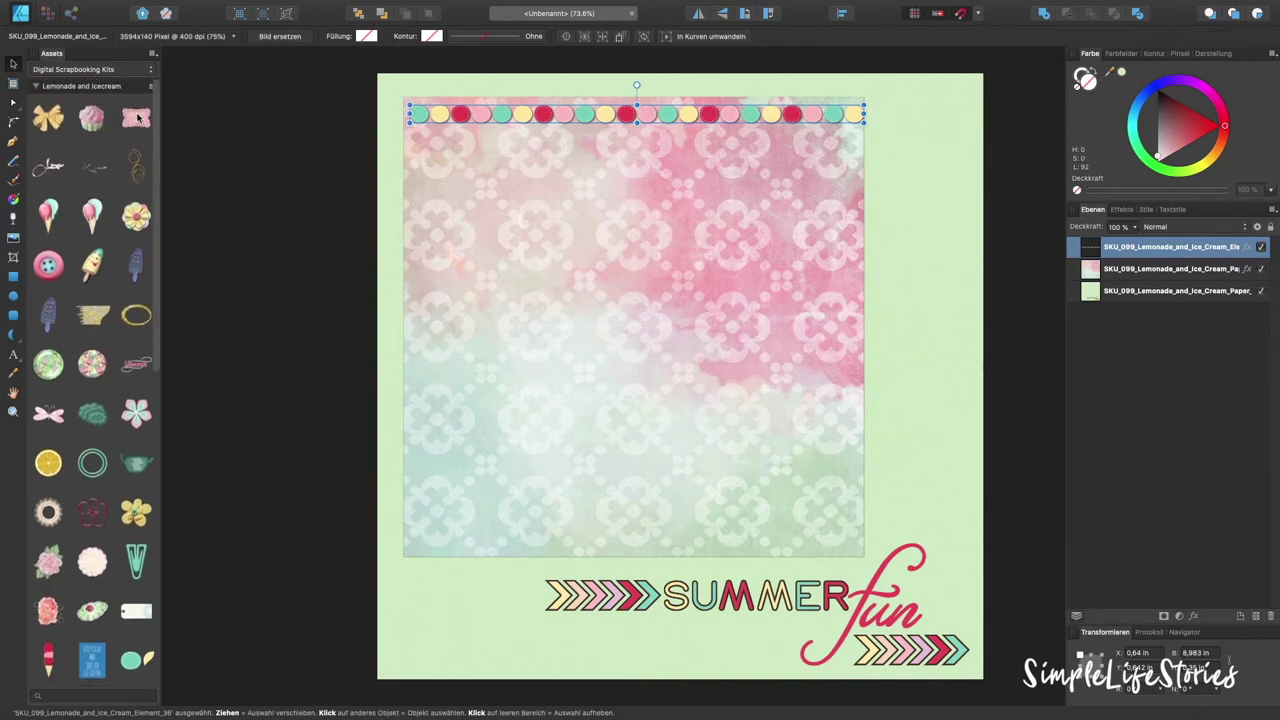
left_click_drag(138, 117, 241, 276)
left_click_drag(312, 405, 543, 593)
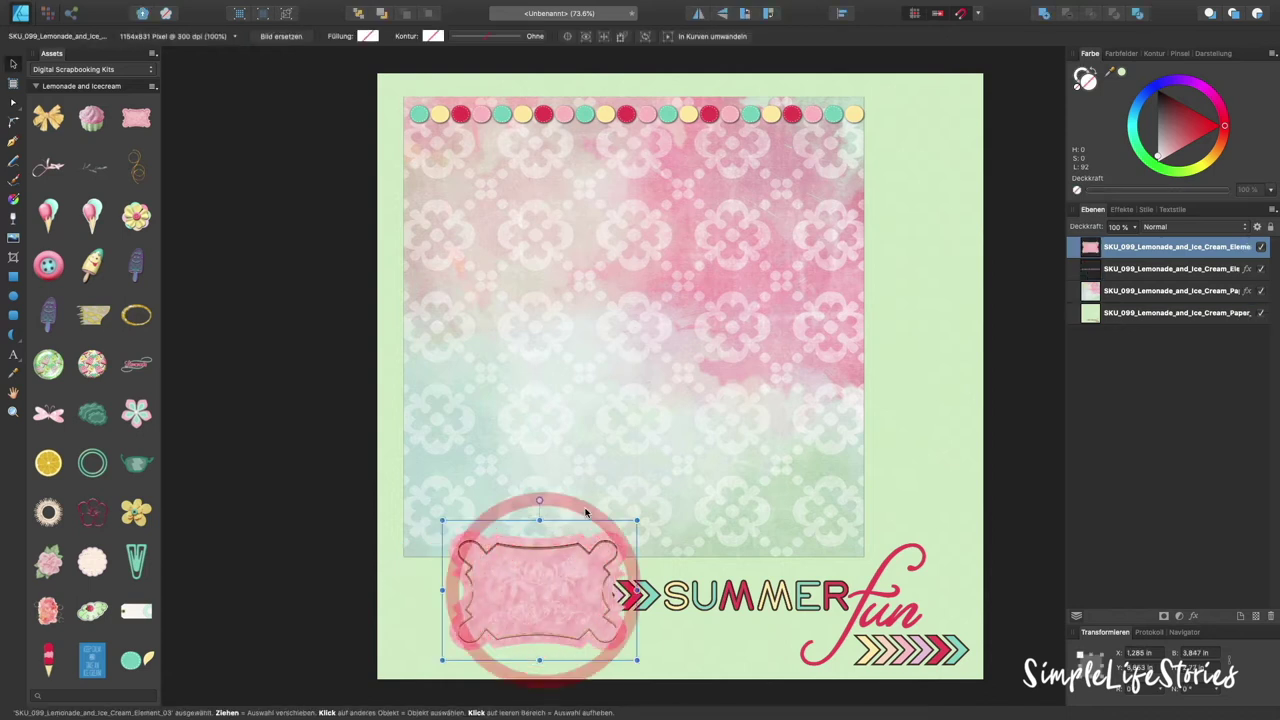
left_click_drag(539, 500, 572, 488)
left_click_drag(657, 570, 479, 567)
left_click(486, 551)
left_click(478, 578)
left_click(478, 565)
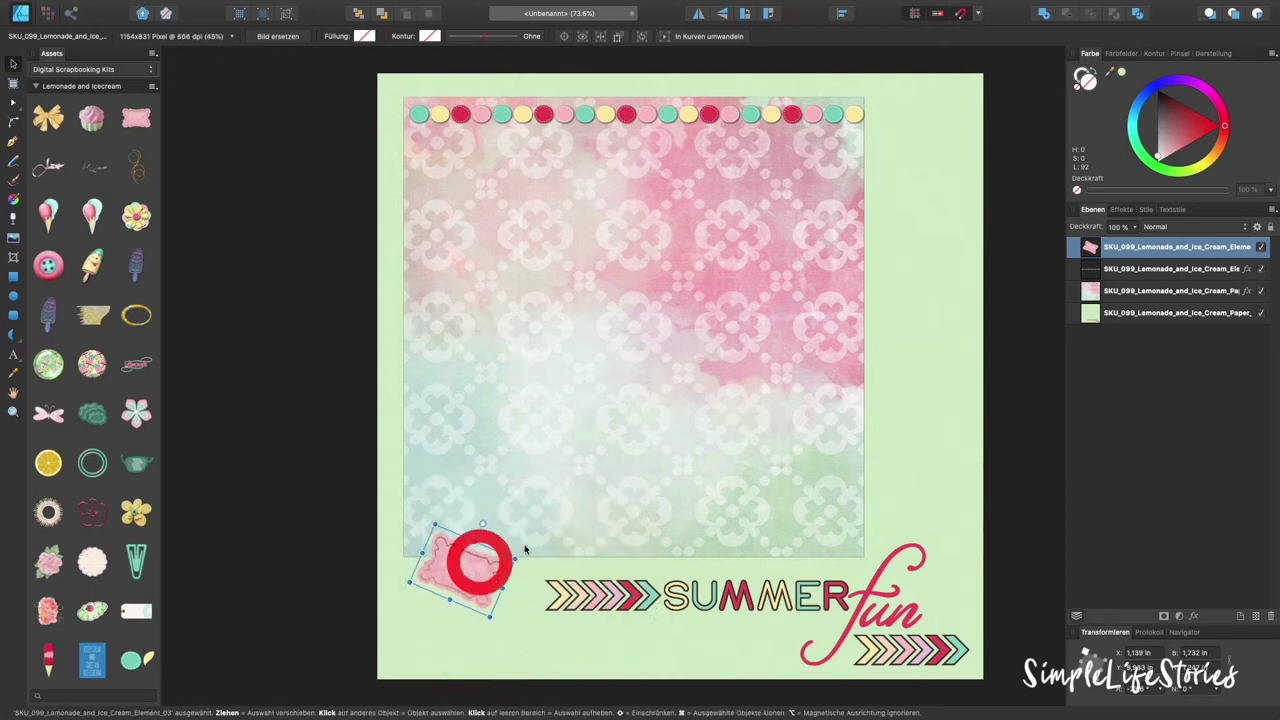
Give the pink label an outer shadow with 1.1 px radius, 1.1 px offset and 28% intensity, and reduce its tilt slightly.
left_click(1192, 617)
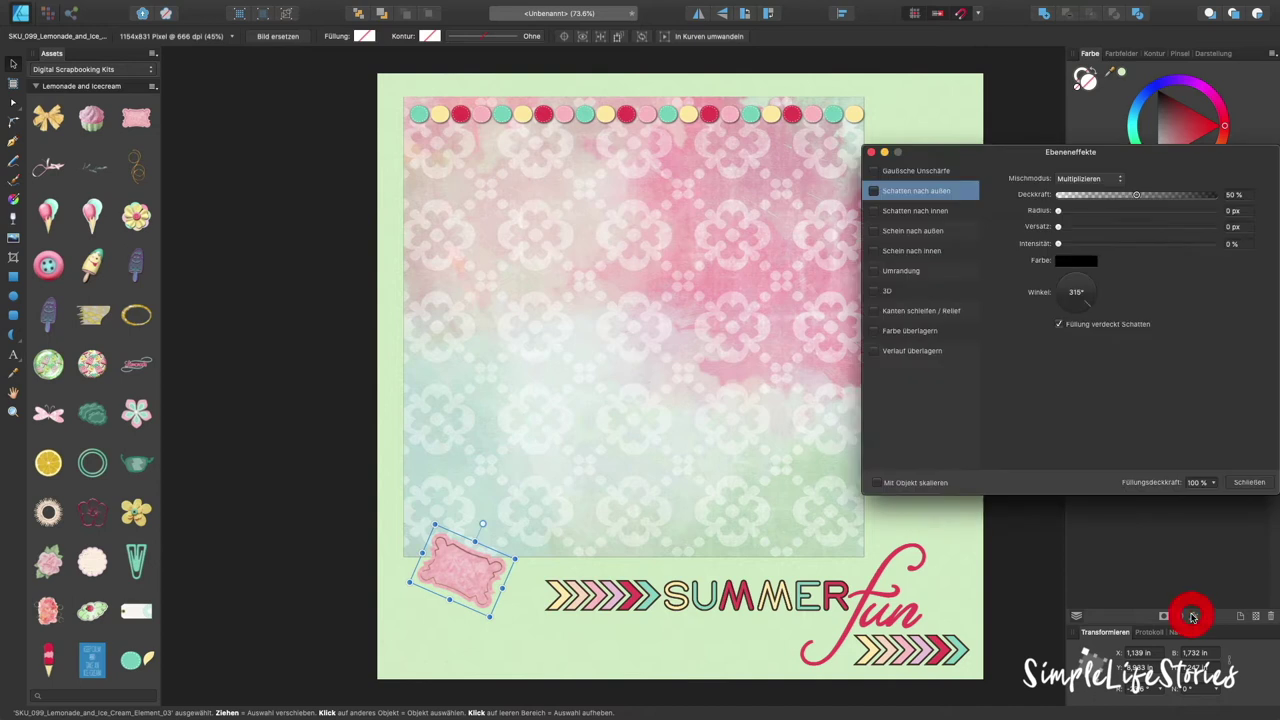
left_click(873, 192)
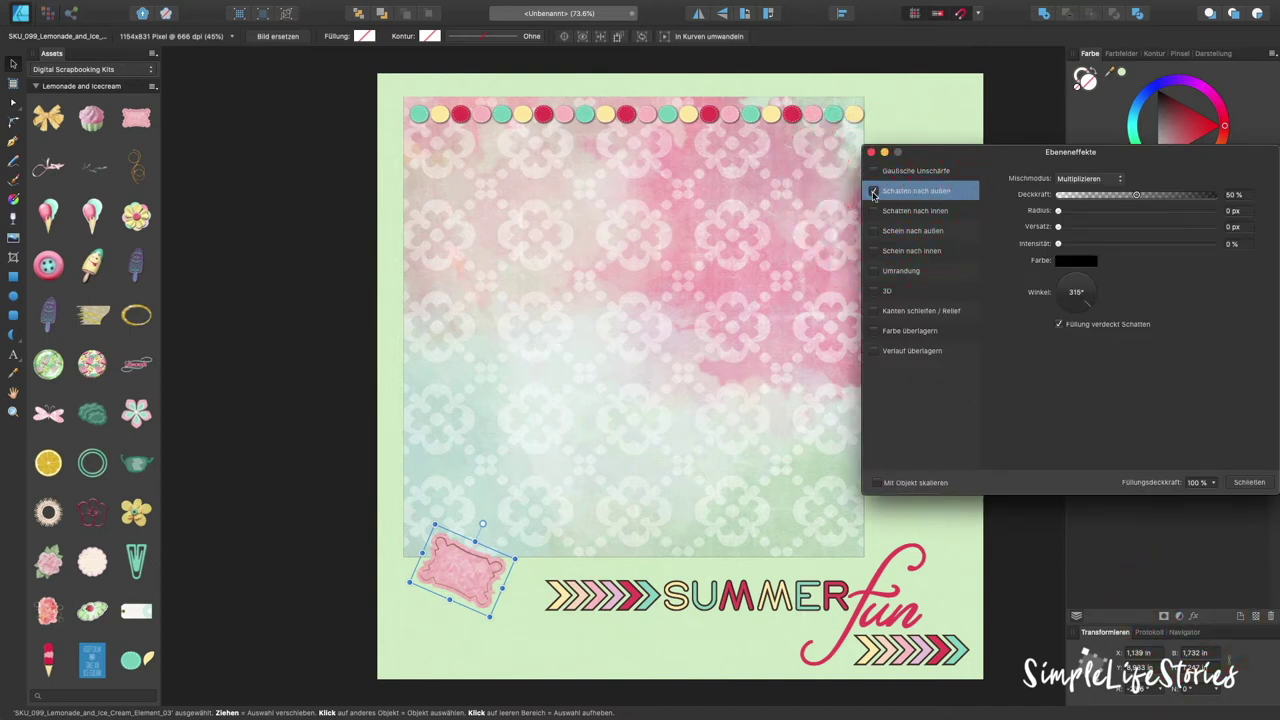
left_click(1093, 222)
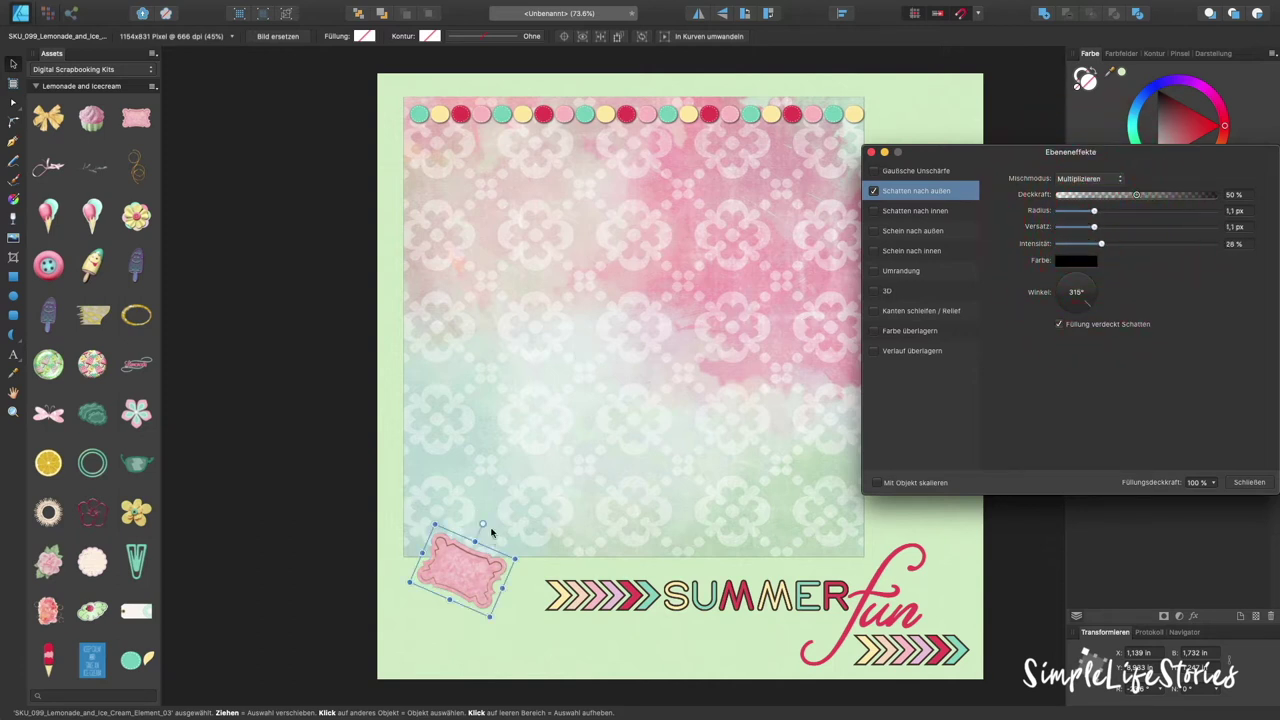
left_click_drag(483, 527, 477, 518)
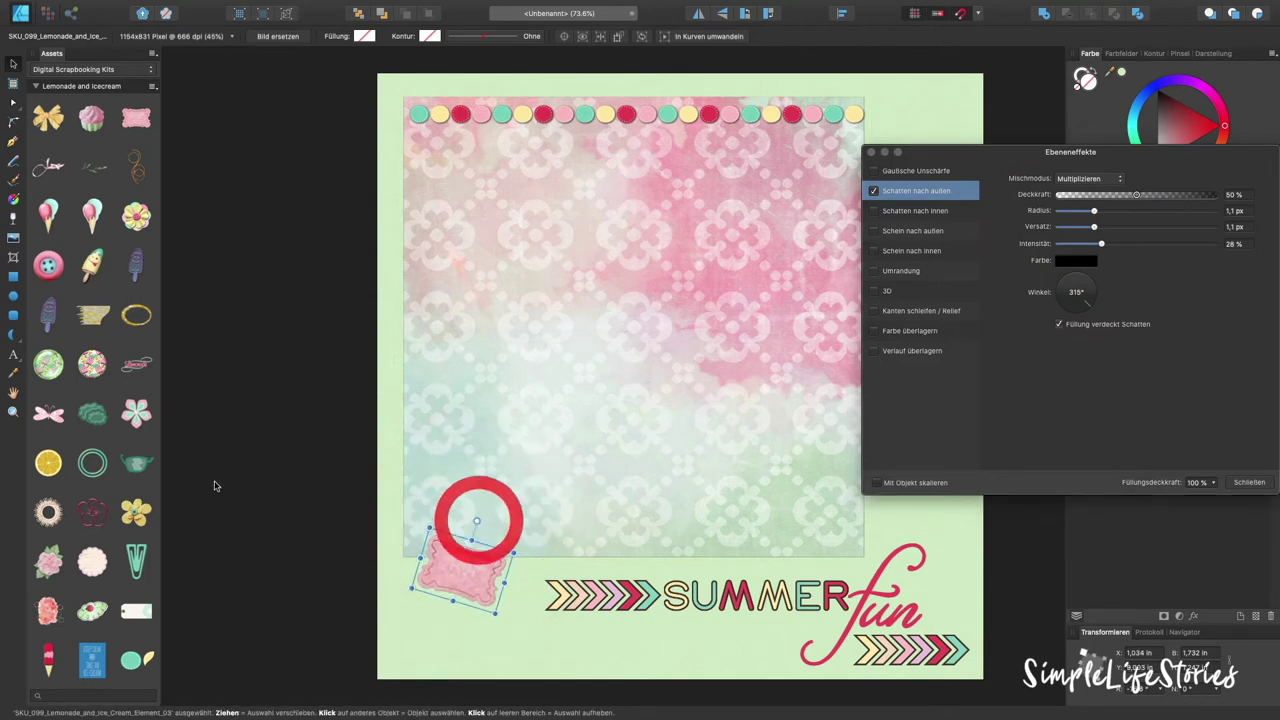
Place the yellow button flower on the pink label's upper-left corner, scaled to about 1.18 in wide.
left_click_drag(136, 215, 494, 404)
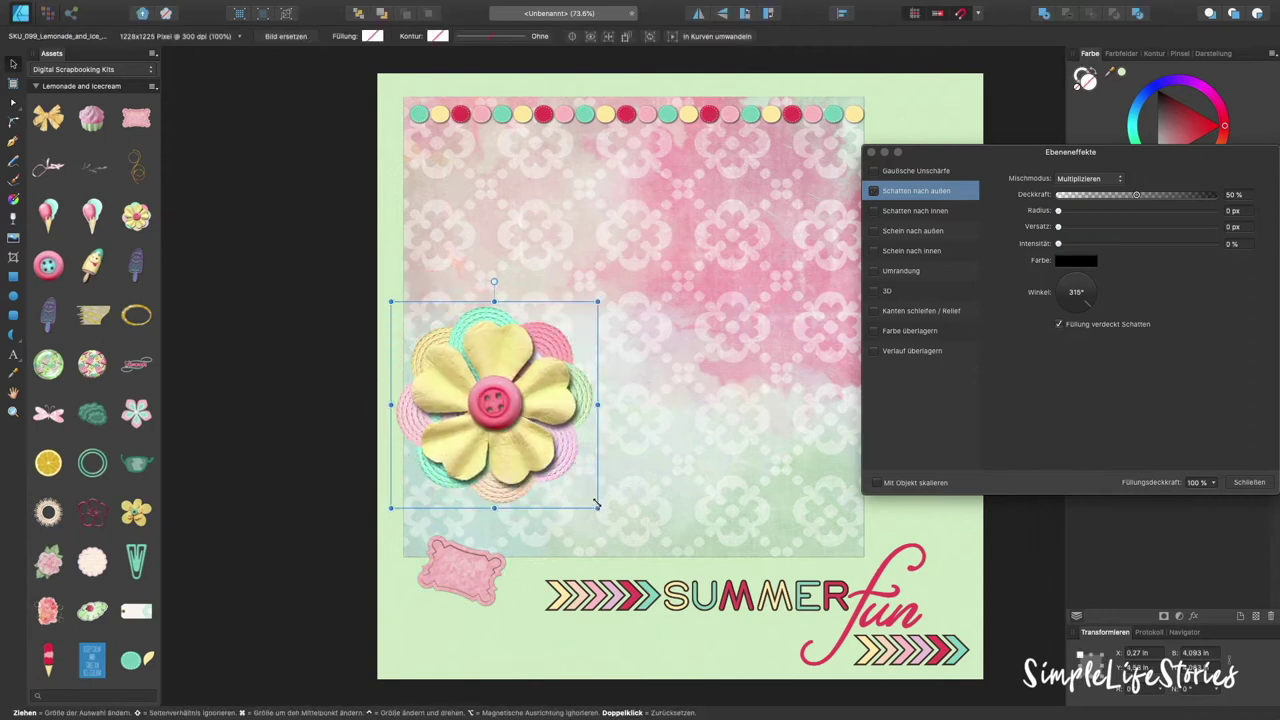
left_click_drag(594, 503, 486, 400)
left_click_drag(430, 352, 426, 508)
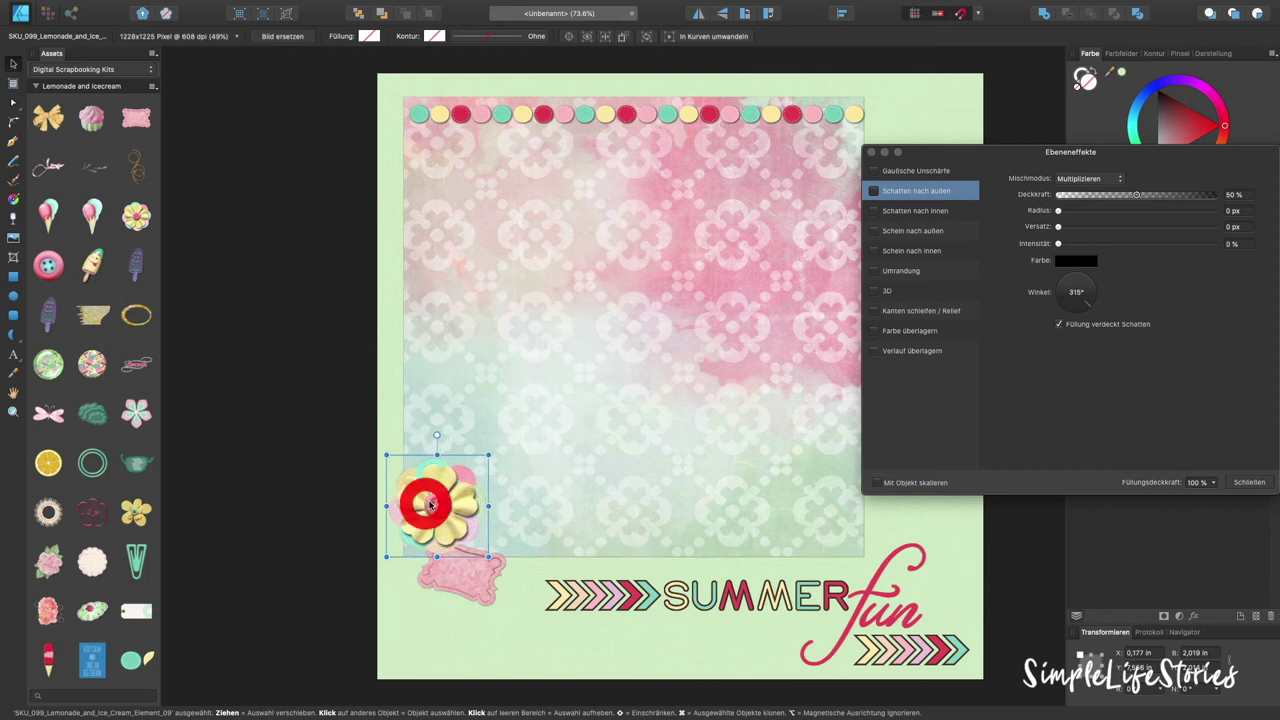
left_click_drag(489, 455, 432, 541)
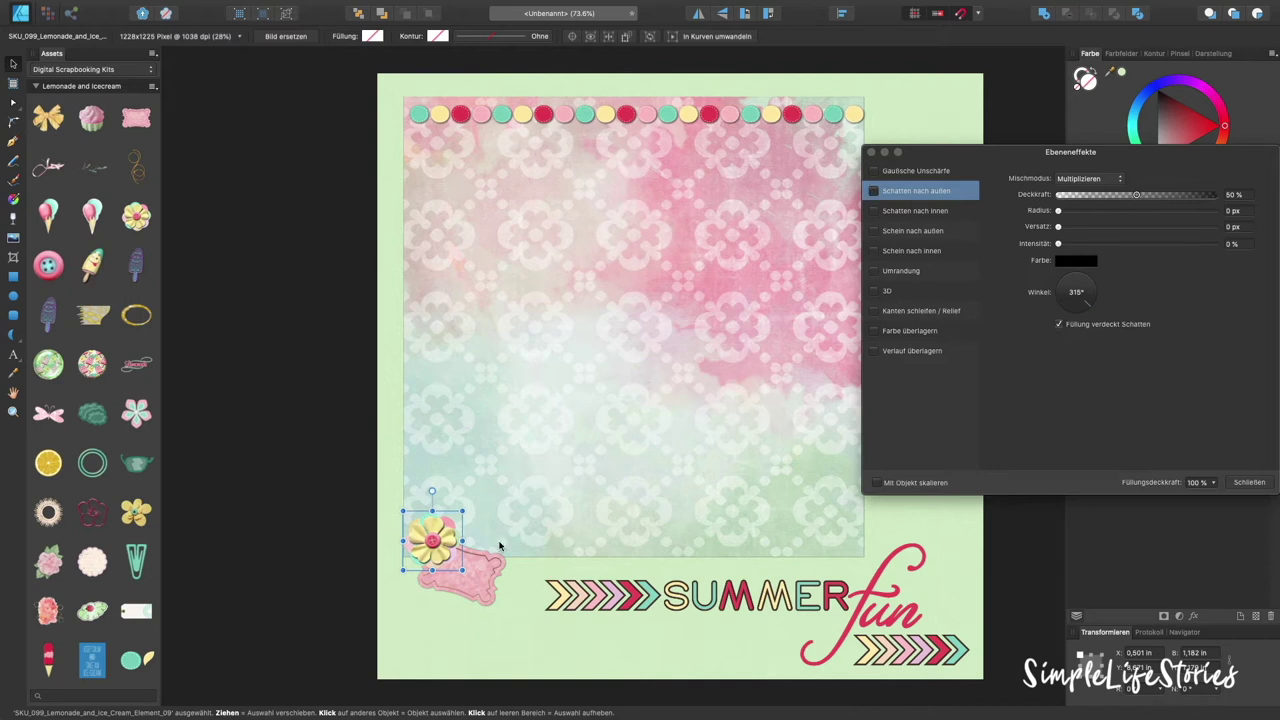
Enlarge the pink label to about 2.1 in wide, keeping its upper-left corner beneath the flower.
left_click(488, 580)
left_click_drag(500, 620, 500, 628)
left_click(480, 590)
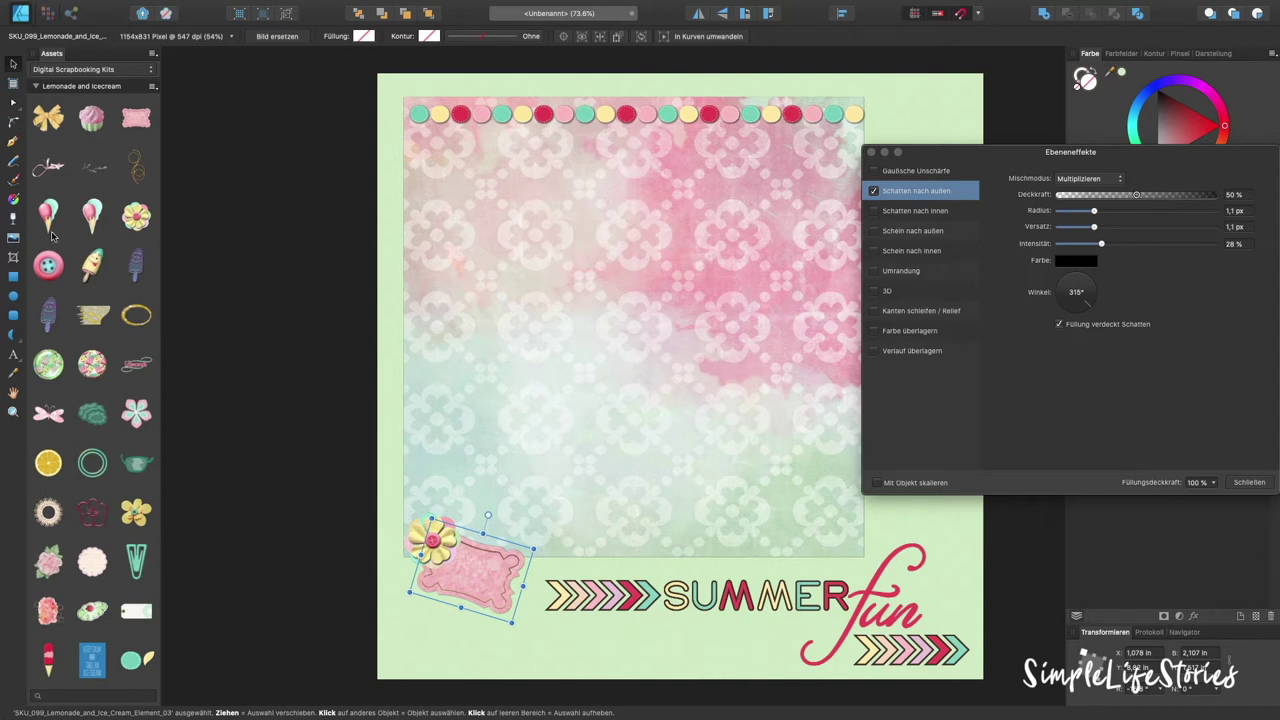
Add the Lemonade word art at the floral paper's upper-right area, scaled to about 3.62 in wide.
scroll(140, 325, "down", 2)
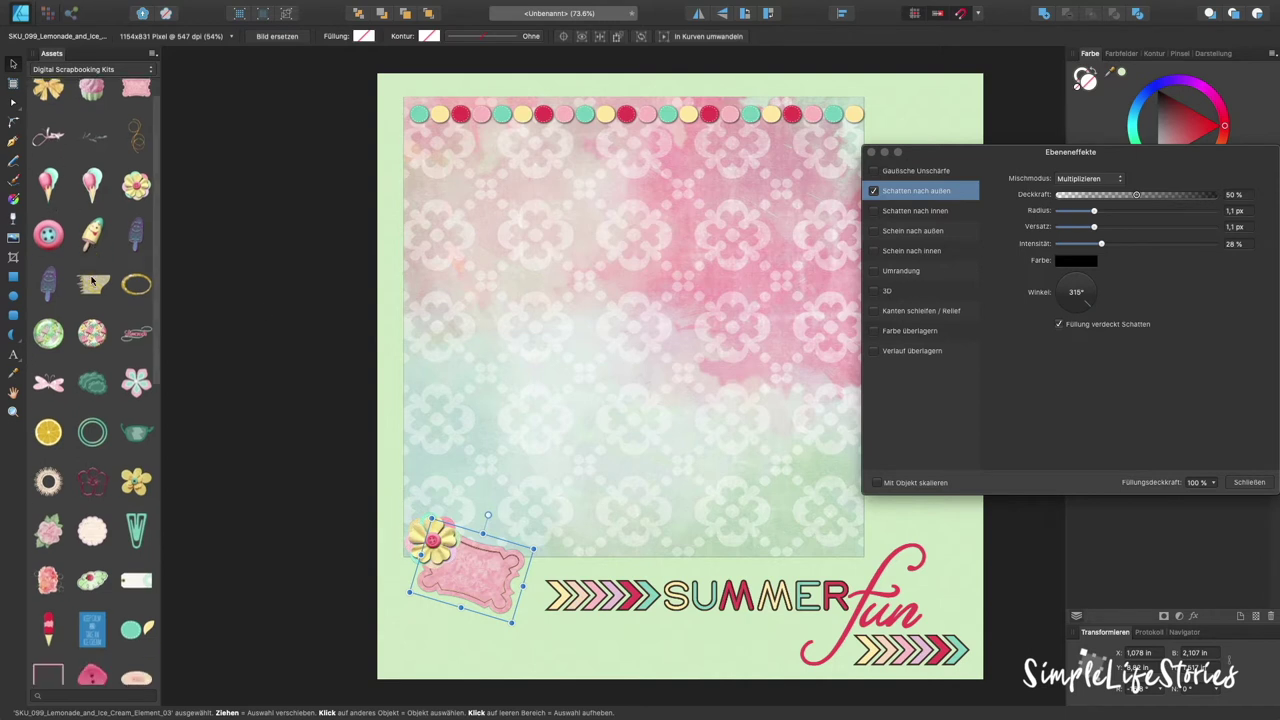
left_click_drag(140, 325, 690, 245)
left_click_drag(875, 153, 969, 155)
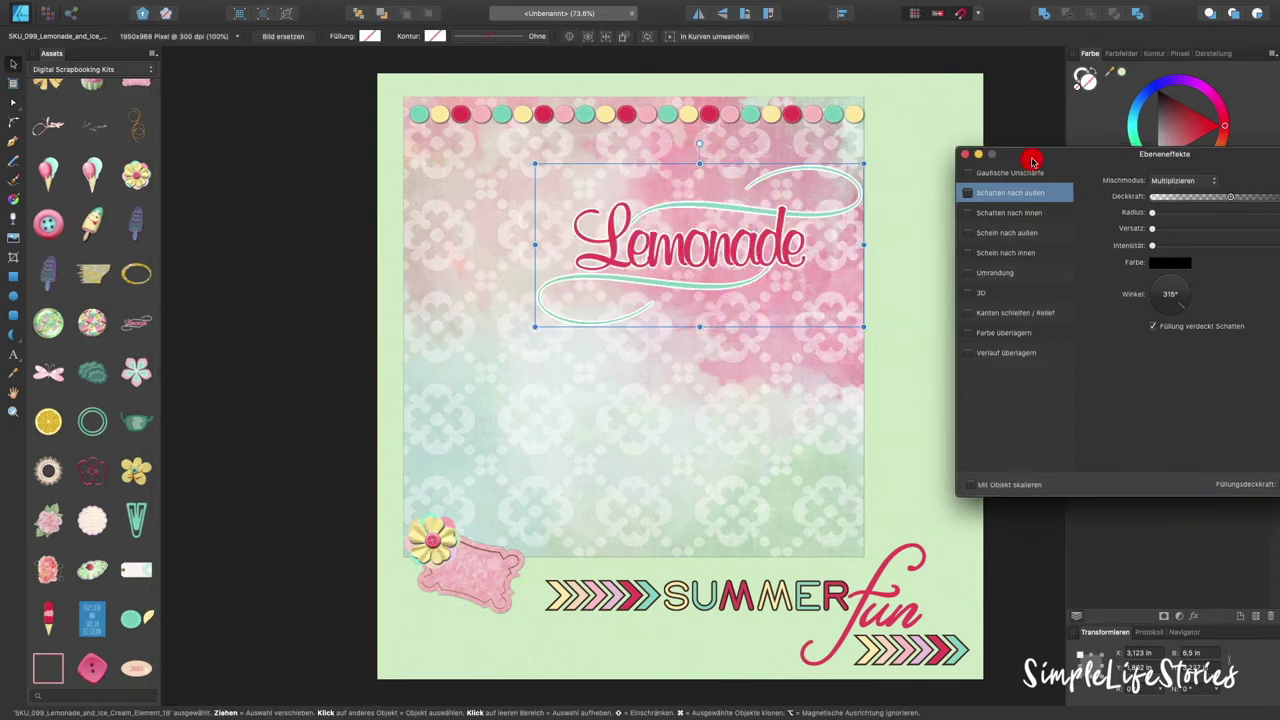
left_click(748, 234)
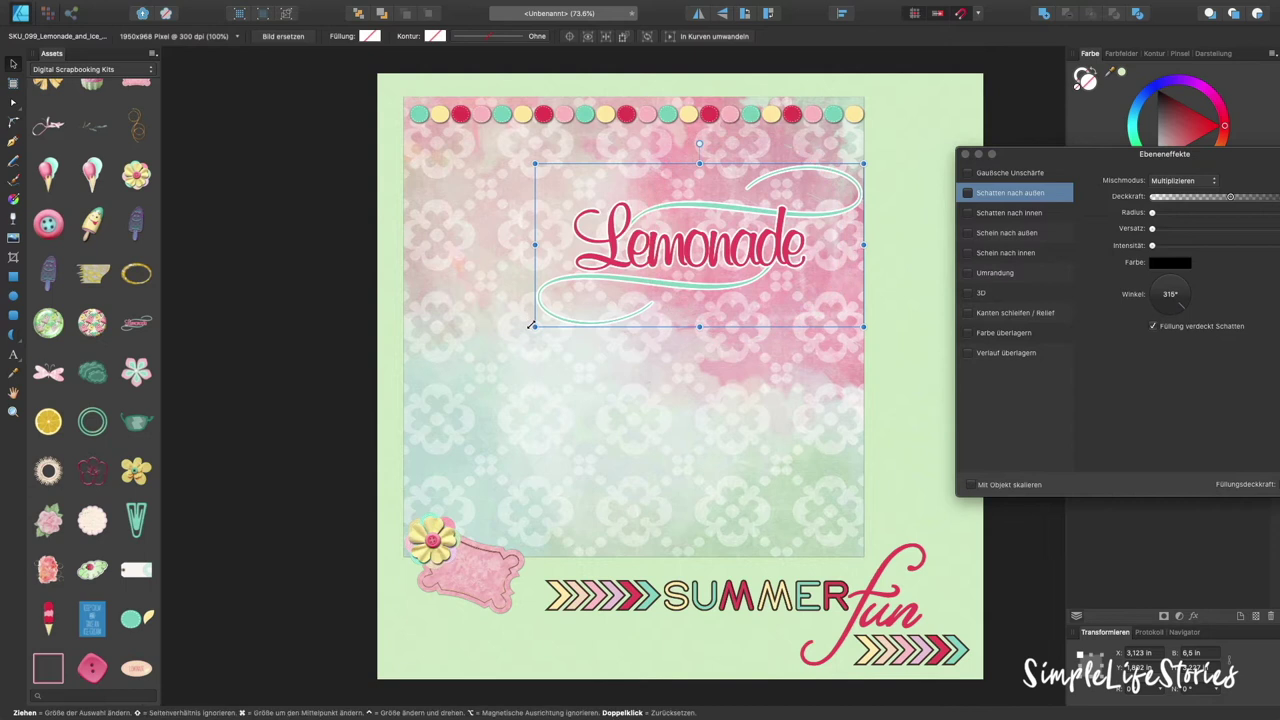
left_click_drag(533, 326, 681, 254)
left_click_drag(771, 212, 767, 212)
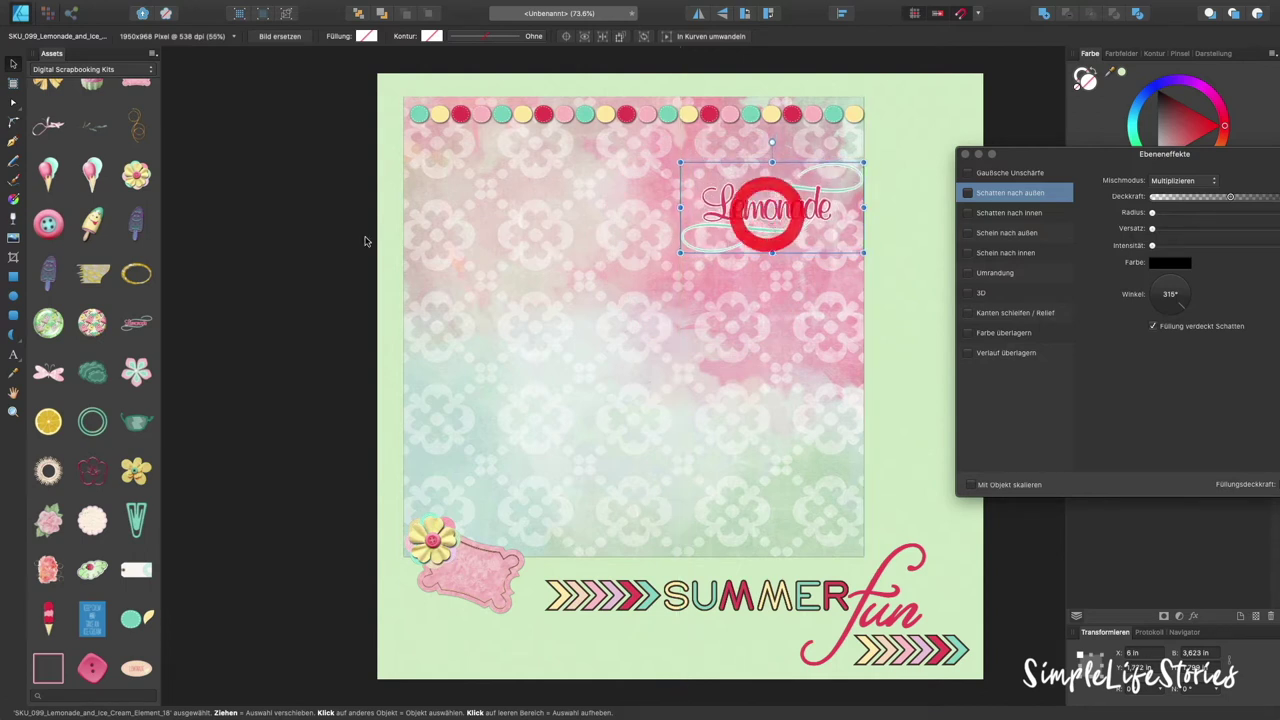
Add the green flower sprig, scale it to about 7.22 in wide and rotate it so its blossoms point to the upper left.
left_click_drag(93, 133, 638, 262)
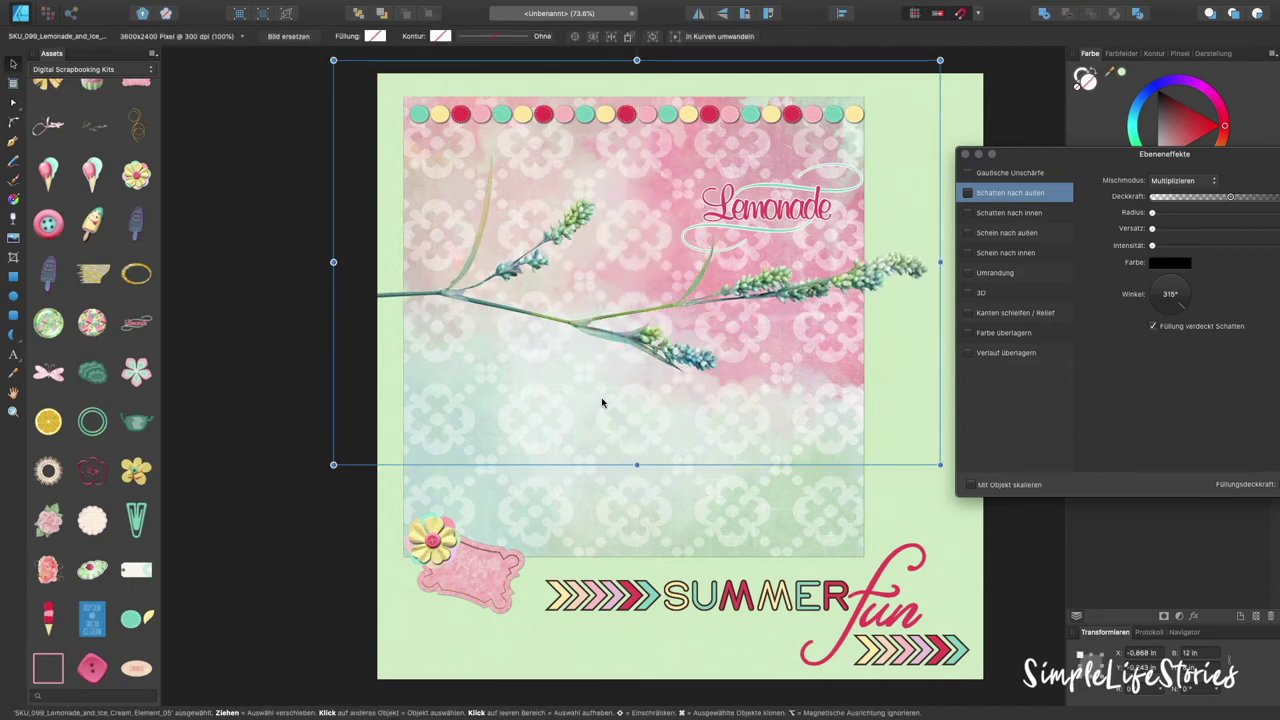
left_click_drag(938, 464, 680, 320)
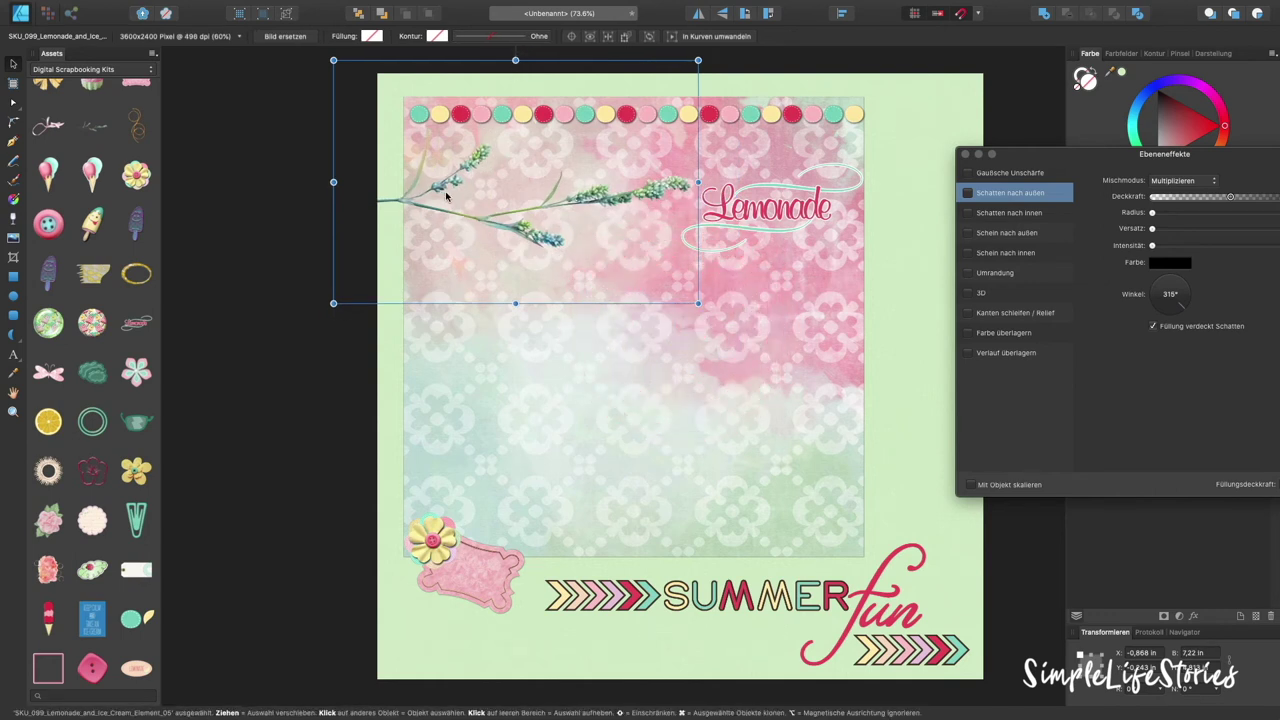
left_click_drag(440, 187, 463, 272)
left_click_drag(540, 129, 396, 458)
right_click(396, 458)
left_click(406, 406)
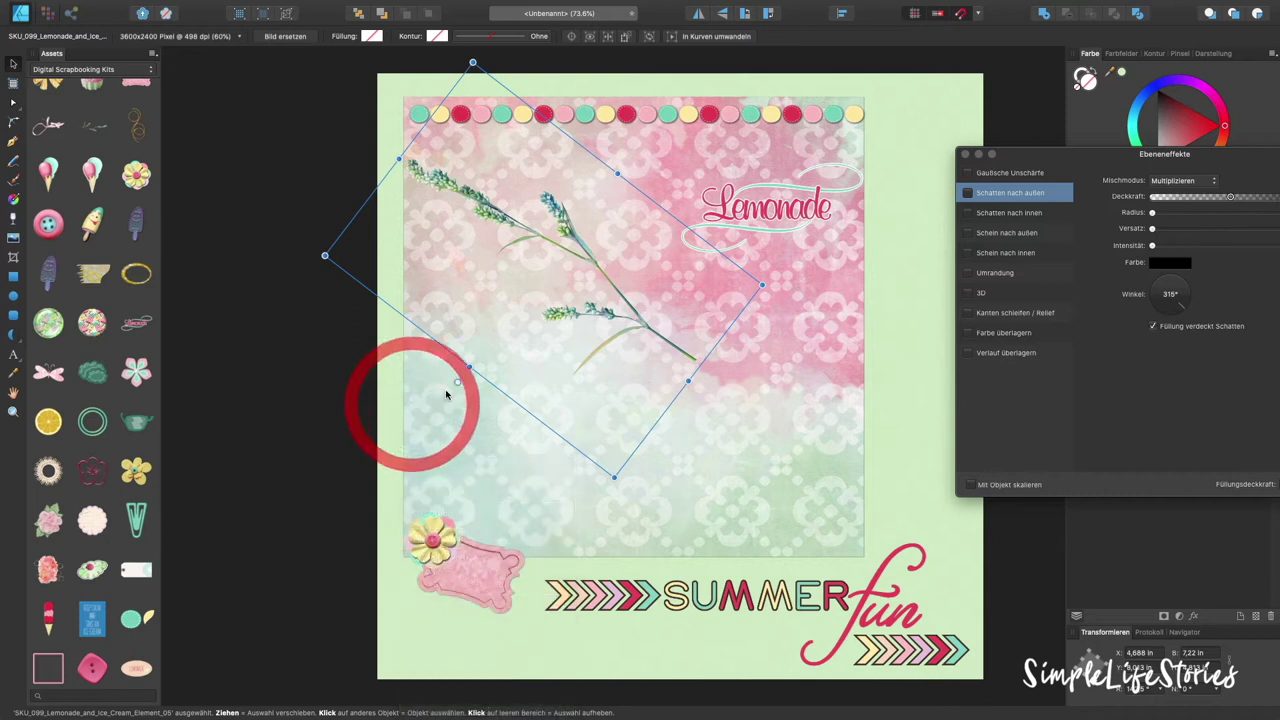
Level the sprig, shrink it to about 3.47 in wide and place it above Lemonade in the floral paper's upper-right corner.
left_click_drag(456, 383, 536, 417)
left_click_drag(547, 416, 545, 416)
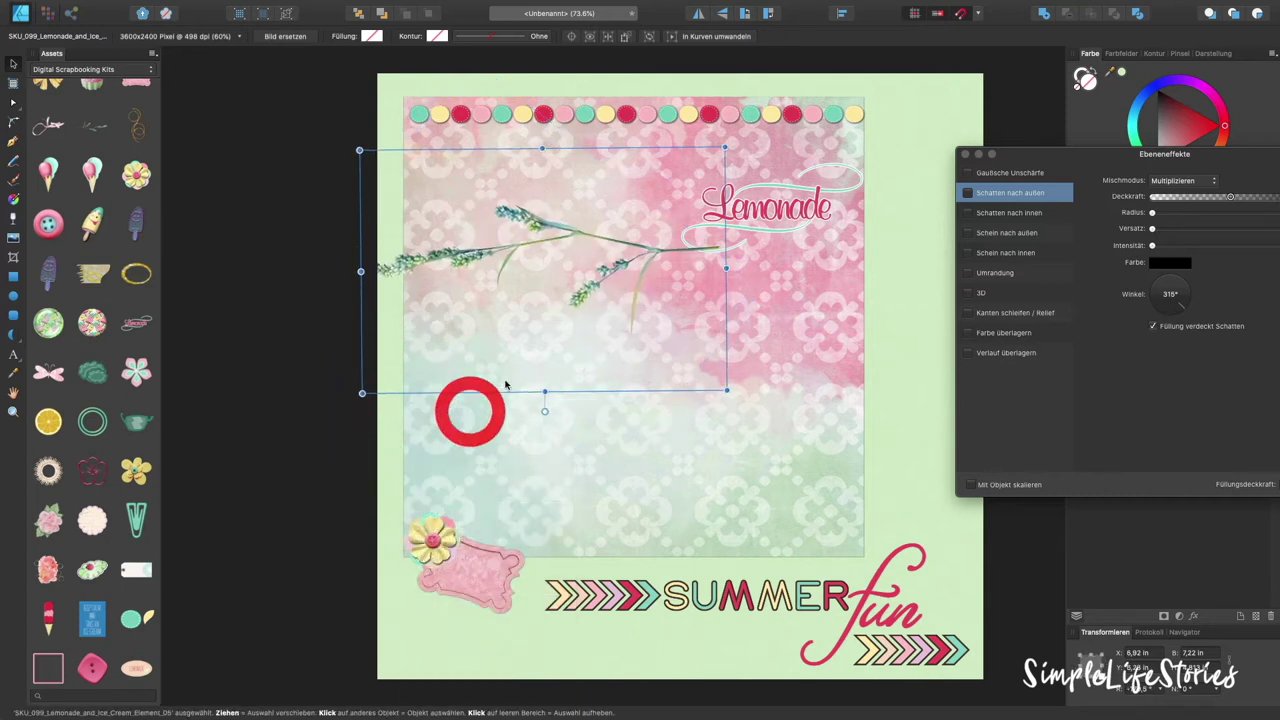
left_click_drag(362, 393, 471, 318)
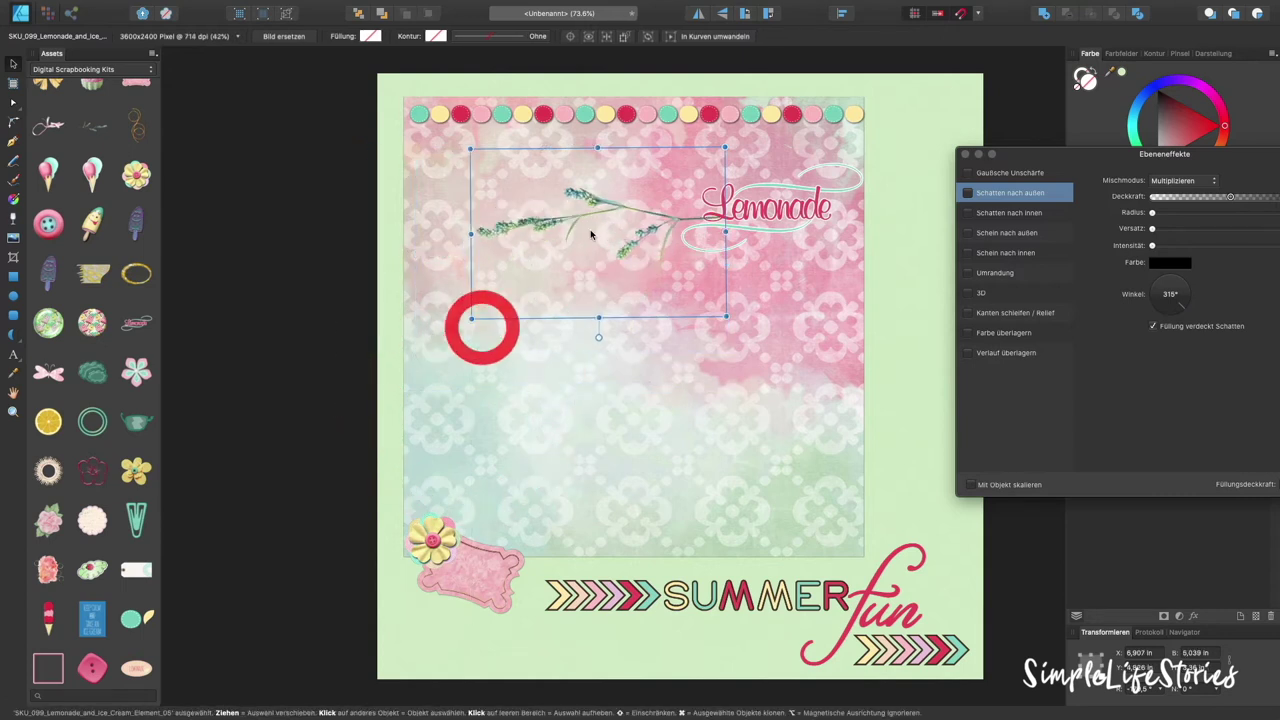
left_click_drag(631, 212, 772, 161)
left_click_drag(614, 268, 694, 215)
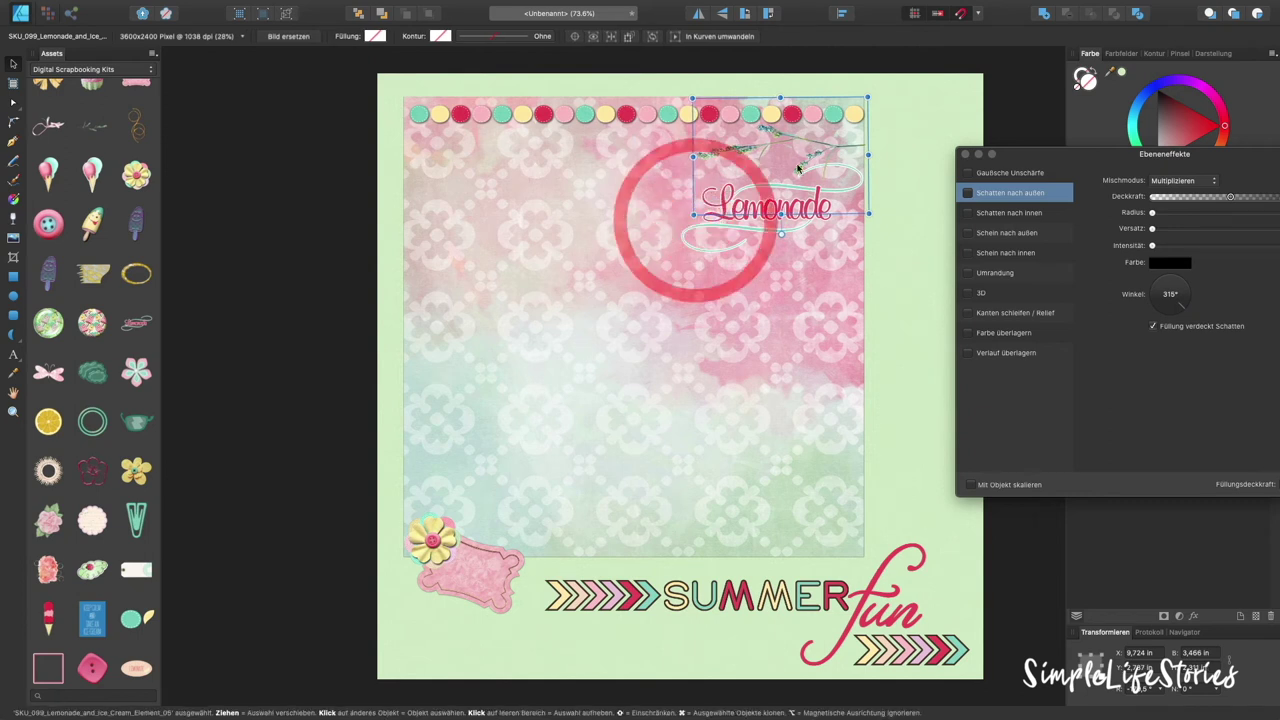
left_click(817, 148)
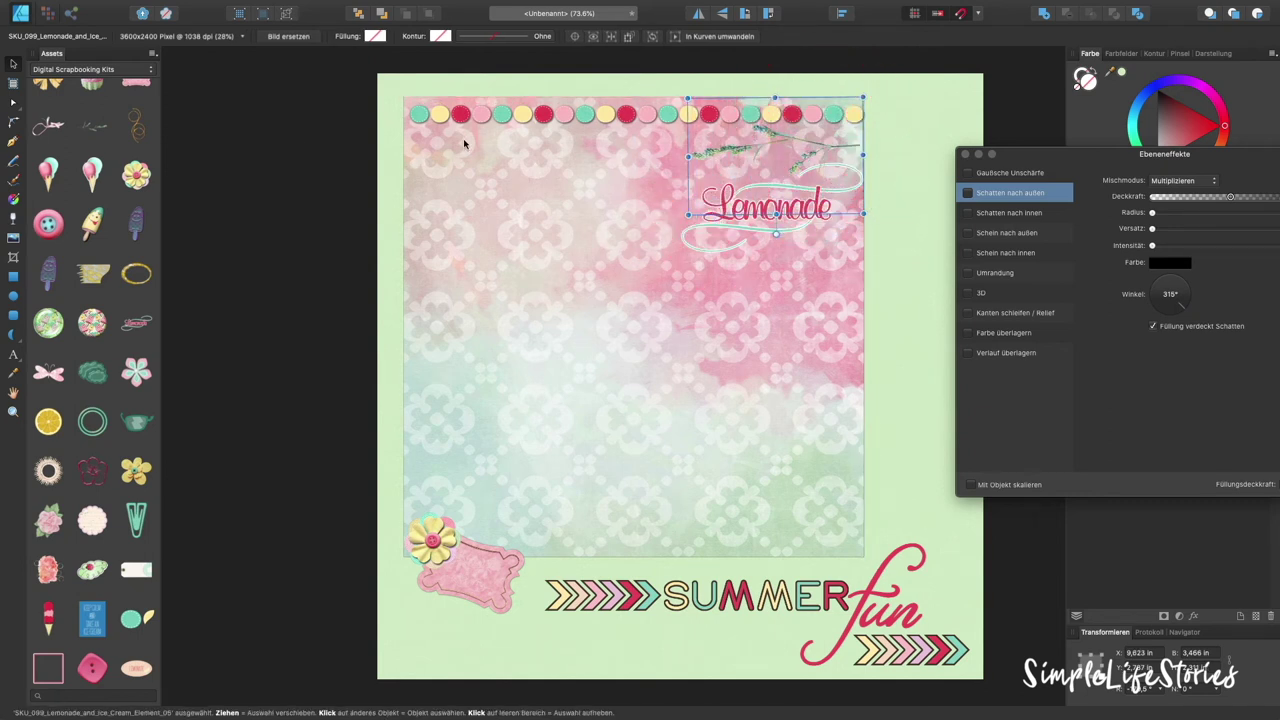
Place the pink rose, turned 90° counterclockwise and scaled to about 1.77 in wide, in the floral paper's upper-right corner over the sprig.
scroll(86, 258, "down", 5)
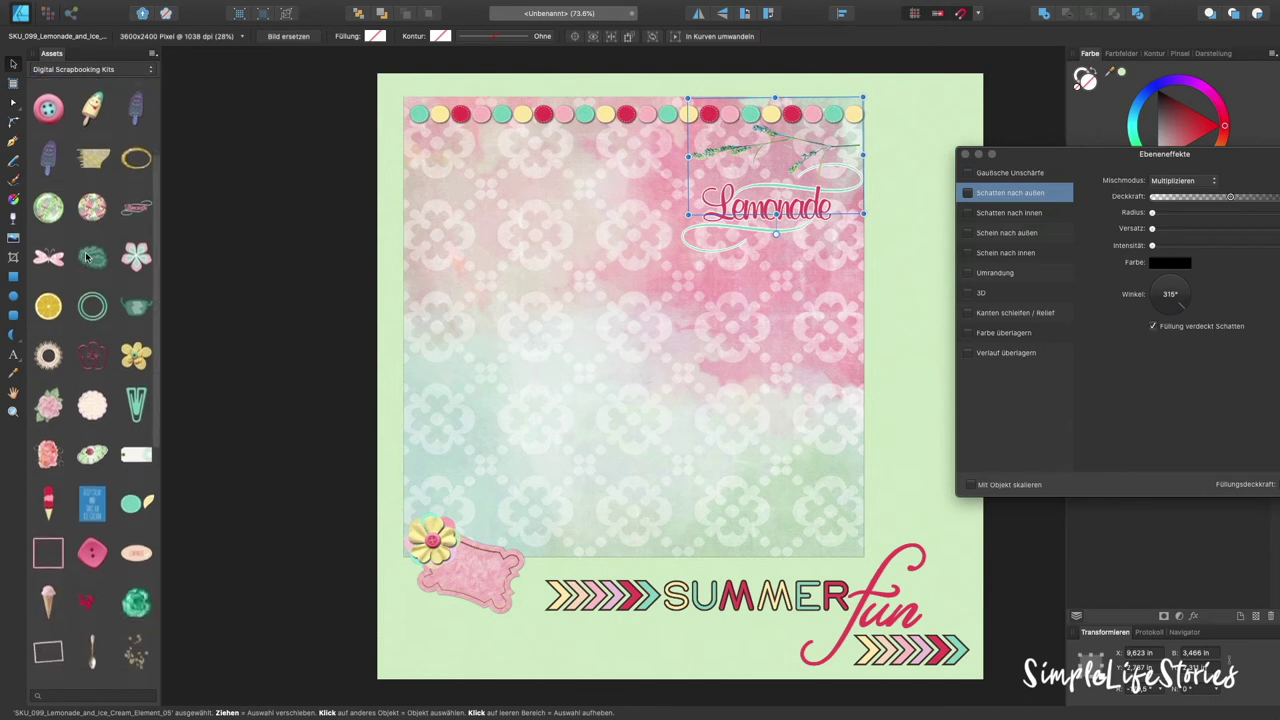
left_click_drag(52, 187, 666, 286)
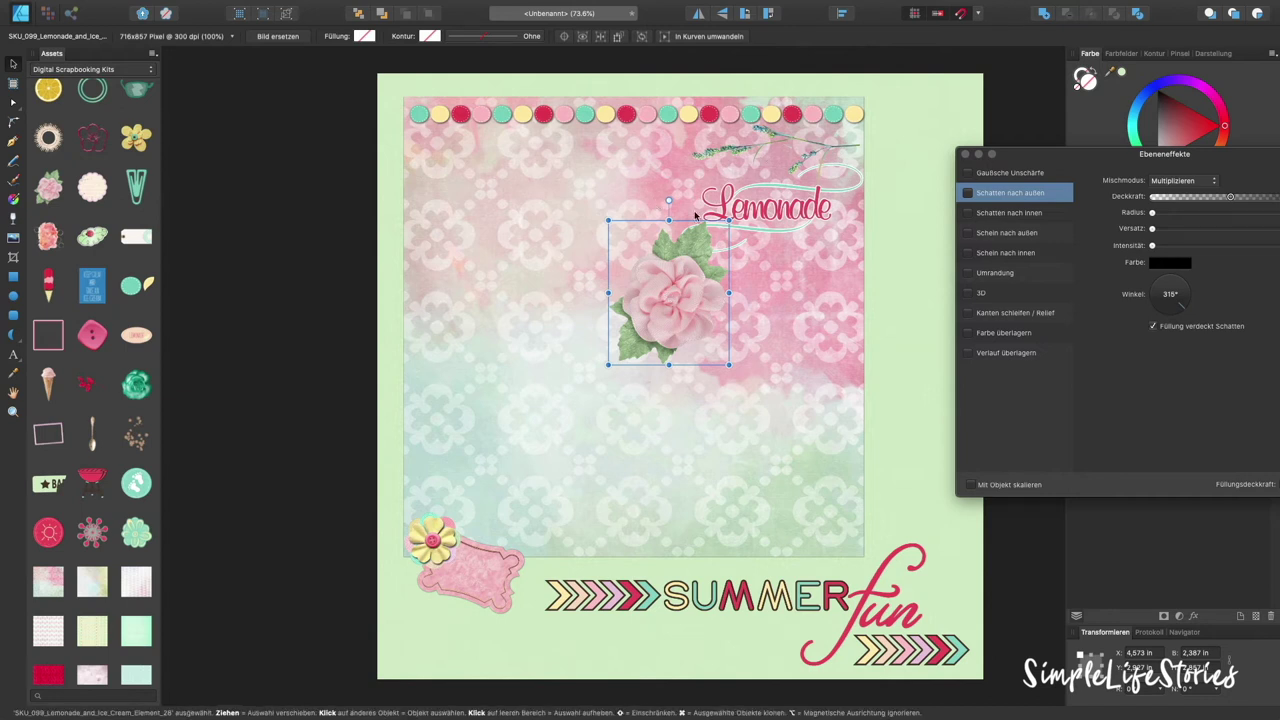
left_click_drag(668, 200, 580, 286)
left_click_drag(674, 293, 816, 148)
mouse_move(882, 207)
left_mouse_down()
mouse_move(805, 158)
mouse_move(817, 165)
left_mouse_up()
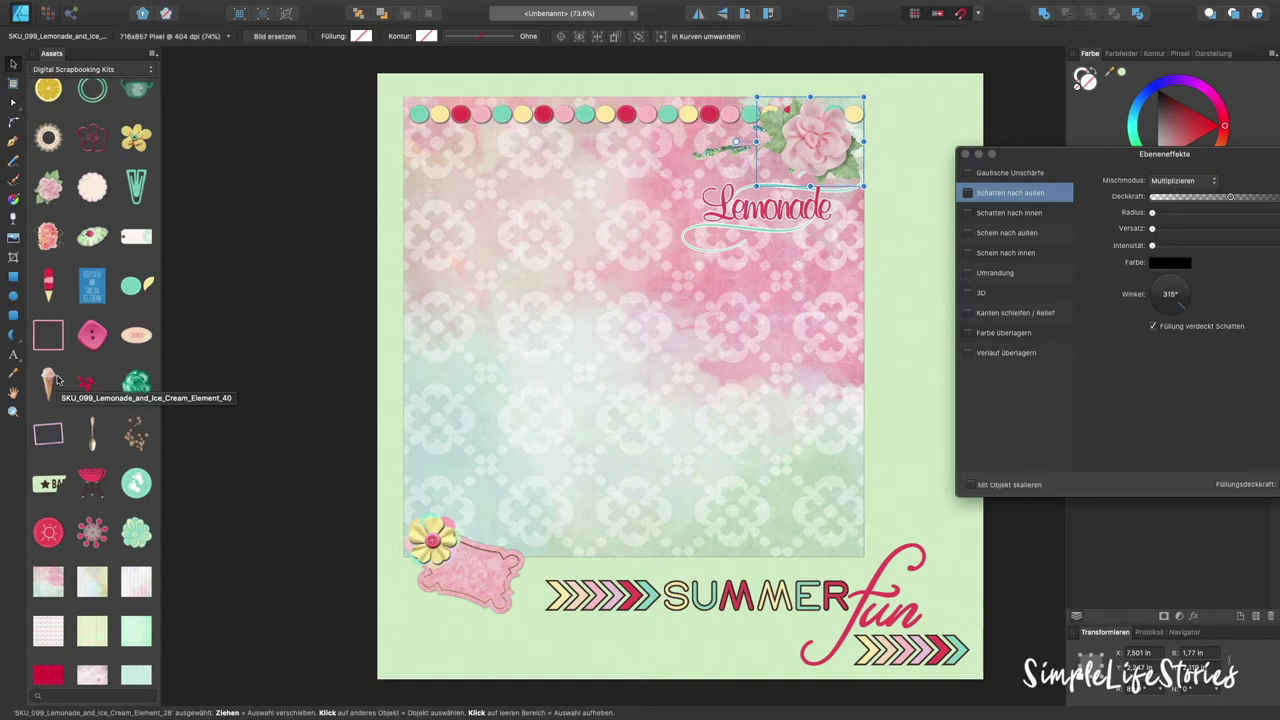
Place the green double ring in the floral paper's lower-right corner, scaled to about 2.72 in wide.
scroll(80, 320, "up", 5)
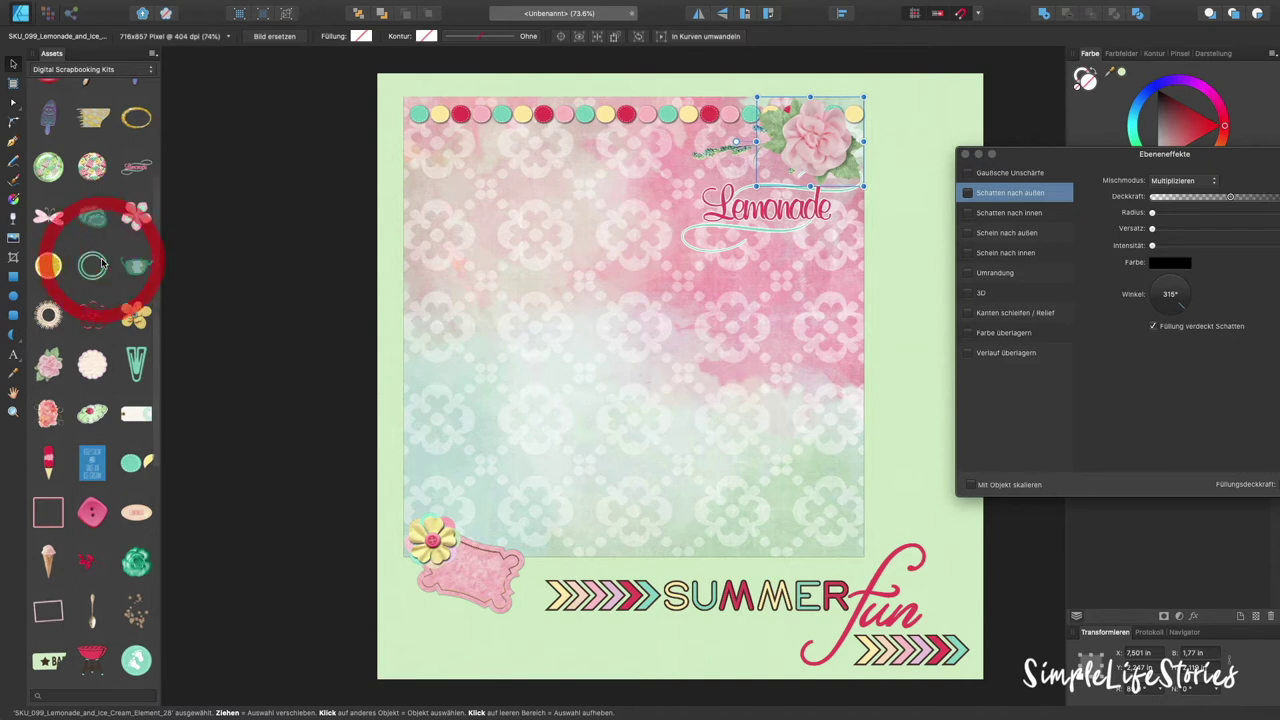
left_click_drag(92, 264, 772, 462)
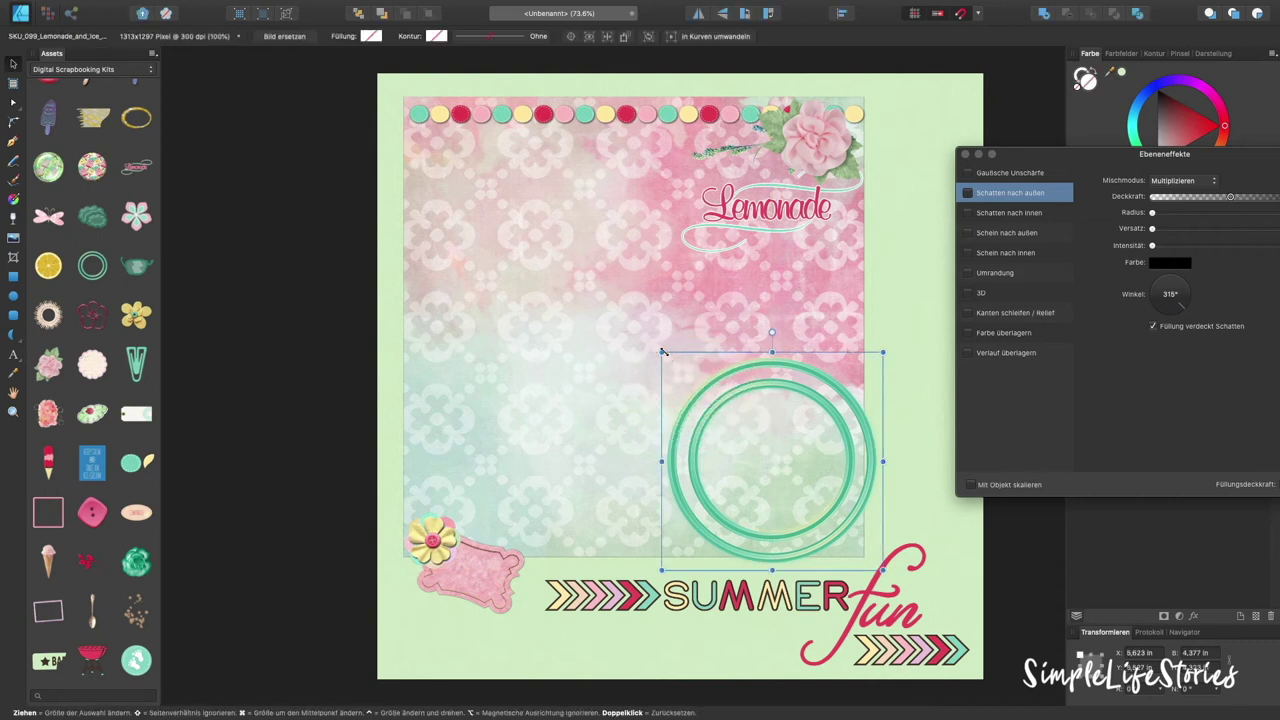
left_click_drag(662, 351, 820, 473)
left_click_drag(755, 448, 728, 421)
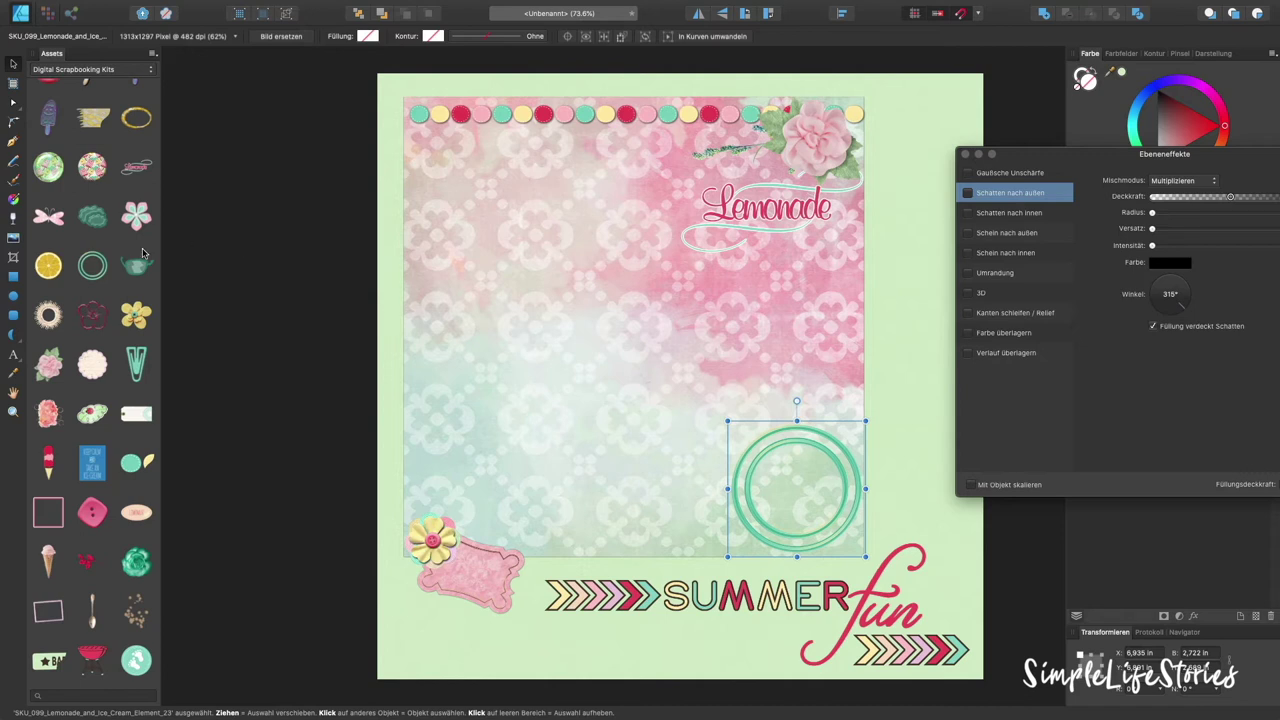
Add a second flower sprig, rotated upright and scaled to about 5.07 in wide, over the green double ring.
scroll(120, 210, "up", 4)
left_click_drag(98, 170, 610, 361)
left_click_drag(612, 137, 392, 337)
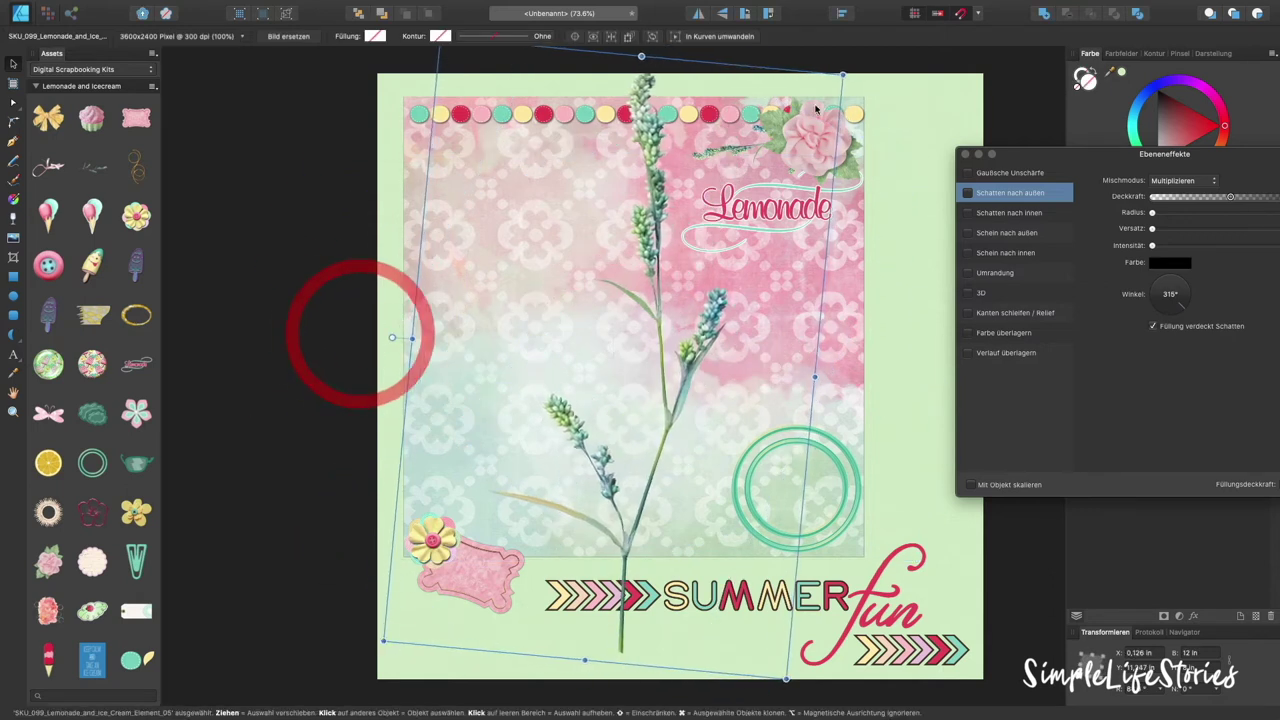
left_click_drag(843, 73, 619, 352)
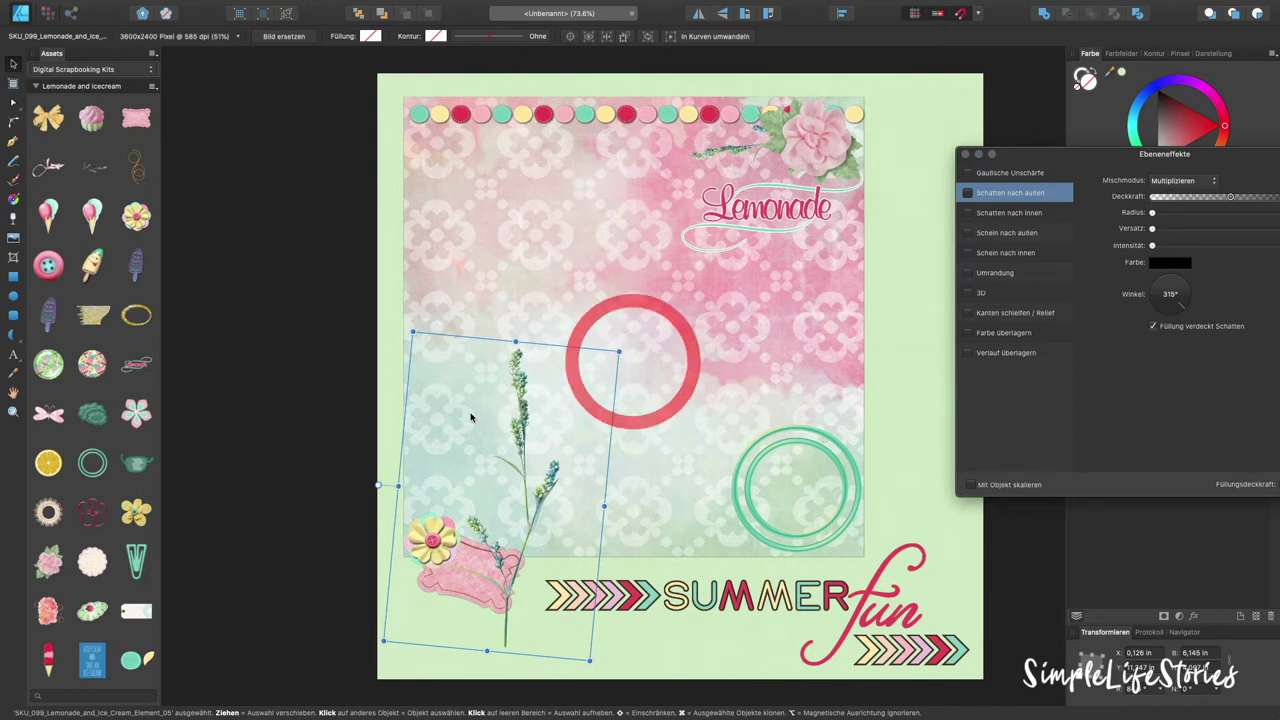
left_click_drag(471, 418, 742, 345)
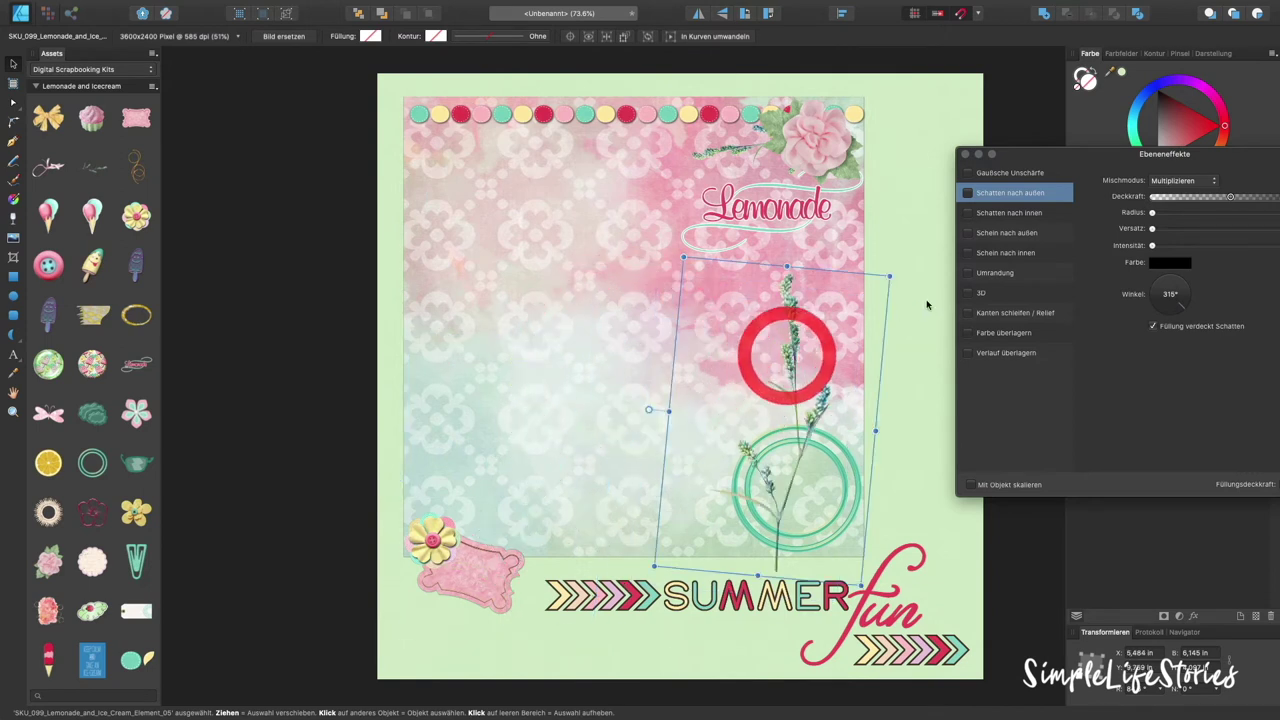
left_click_drag(890, 276, 849, 327)
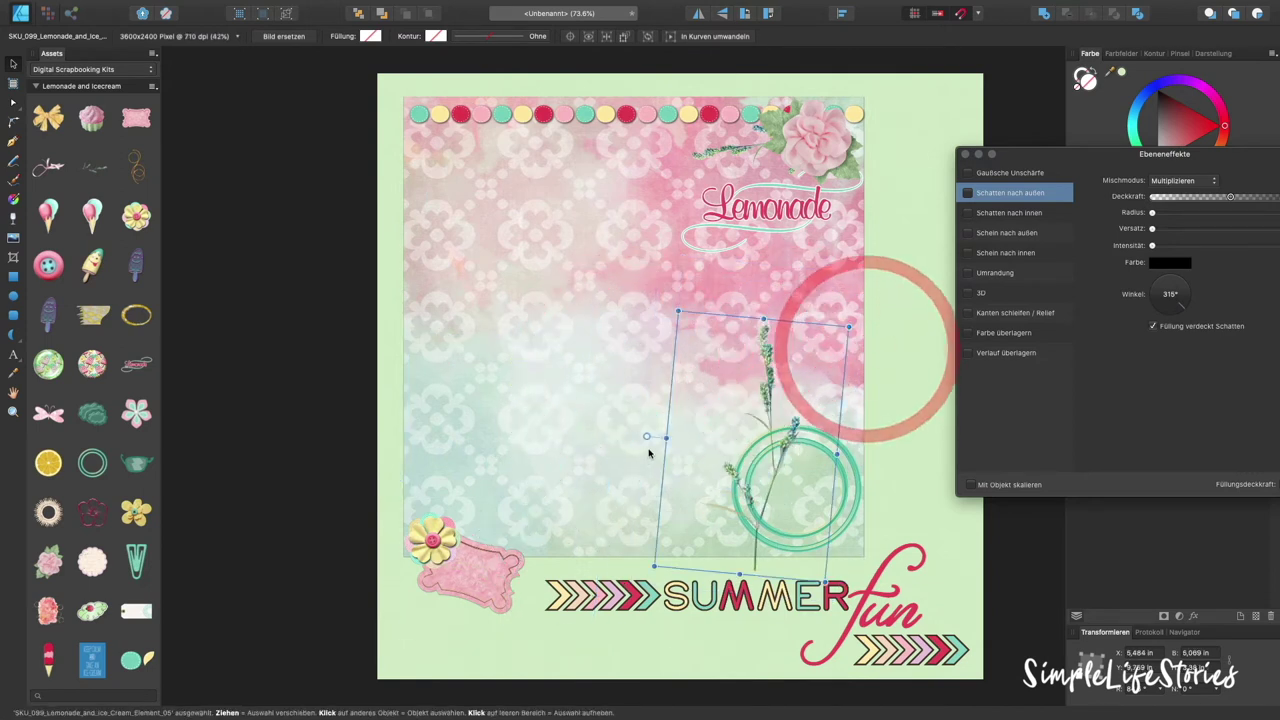
Tilt the second sprig clockwise so it points to the upper right, with its stem starting inside the green ring.
left_click_drag(648, 452, 688, 376)
left_click_drag(776, 447, 854, 421)
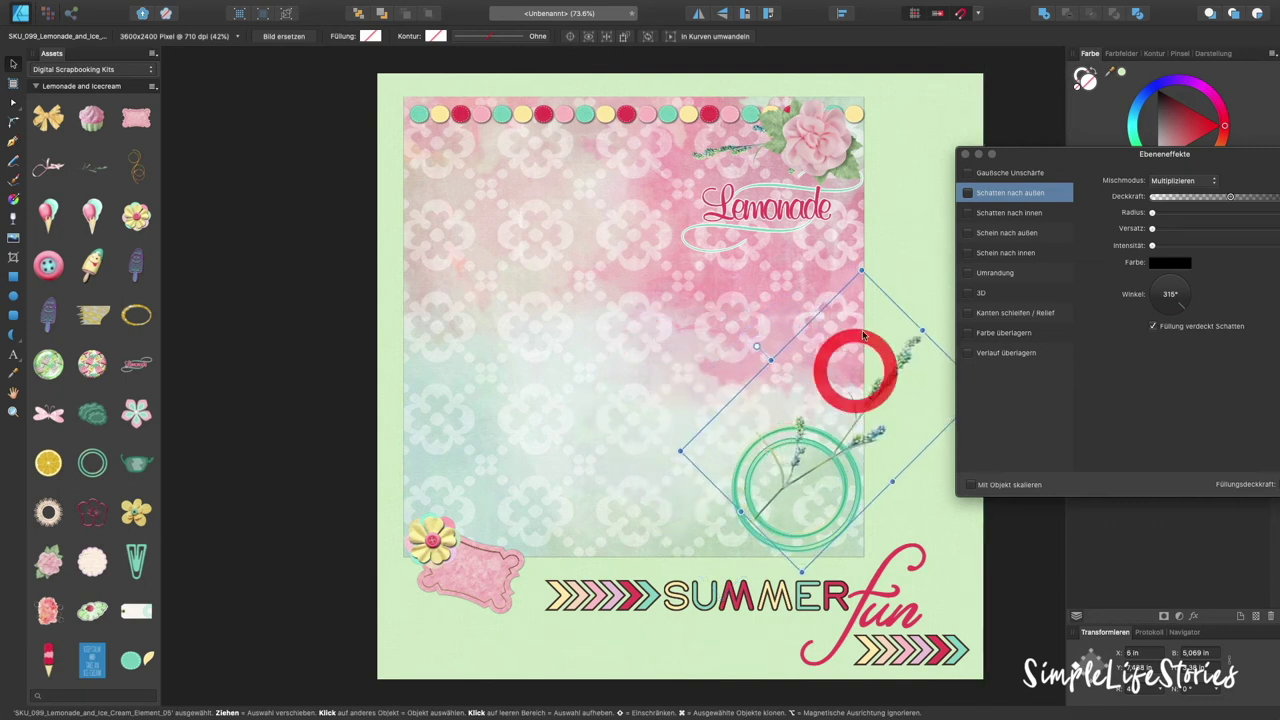
left_click(862, 270)
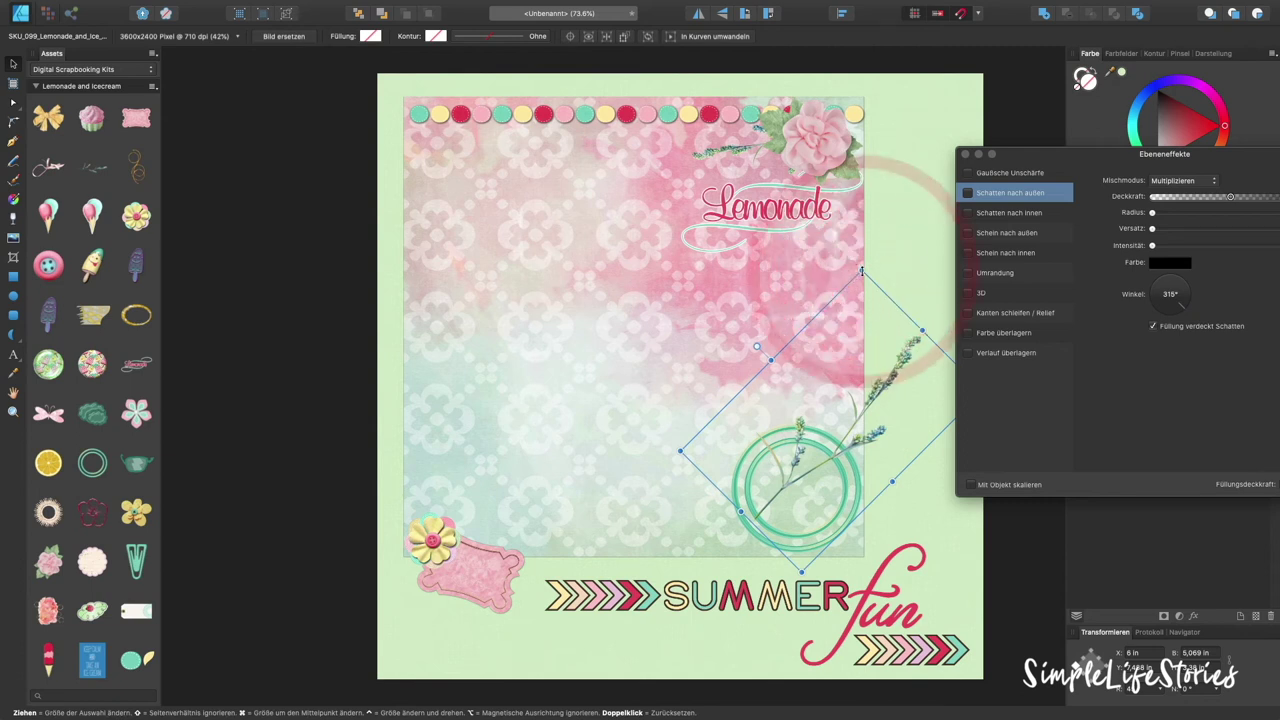
left_click_drag(755, 346, 741, 371)
left_click_drag(868, 378, 883, 377)
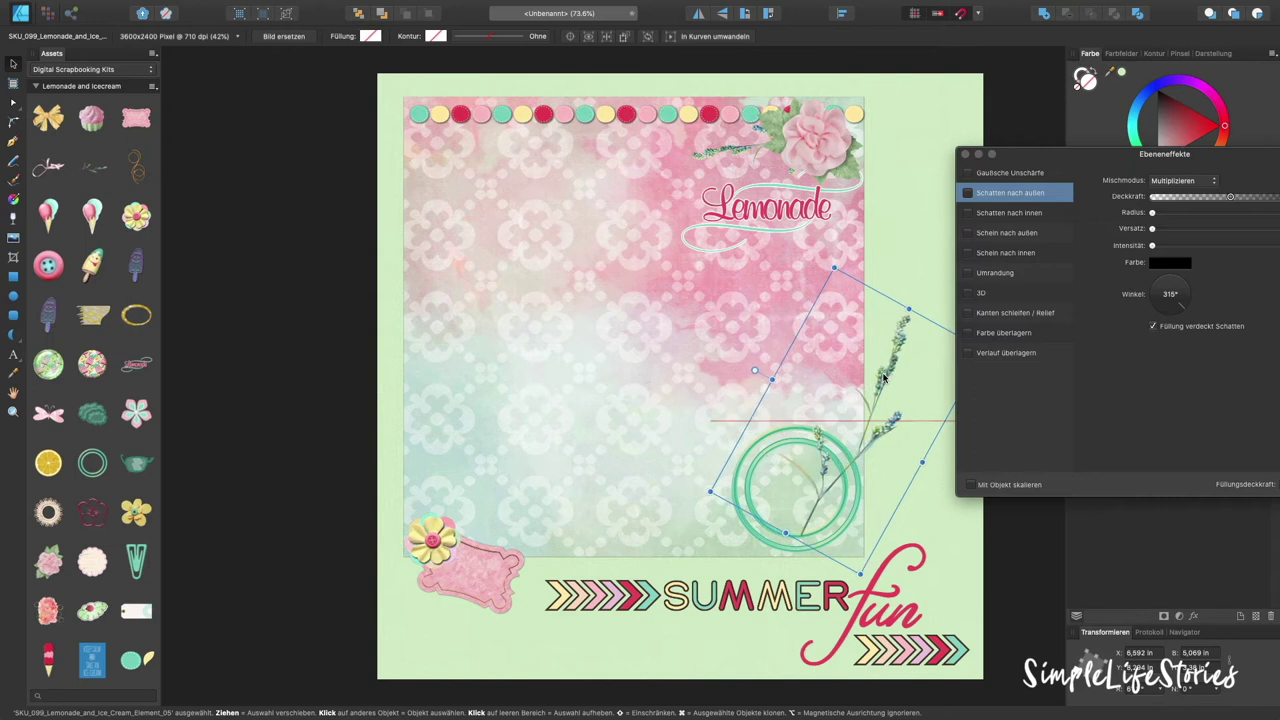
left_click_drag(883, 378, 883, 378)
left_click_drag(756, 369, 766, 362)
Duplicate the ring's sprig, rotate the copy more upright, scale it to about 4.67 in wide and set it just left of the original.
key("super")
key("super+j")
key("super+j")
key("super+j")
key("super+j")
key("super+j")
key("super+j")
key("super+j")
key("super+j")
key("super+j")
key("super+j")
key("super+j")
key("super+j")
key("super+j")
key("super+j")
key("super+j")
key("super+j")
key("super+j")
key("super+j")
key("super+j")
key("super+j")
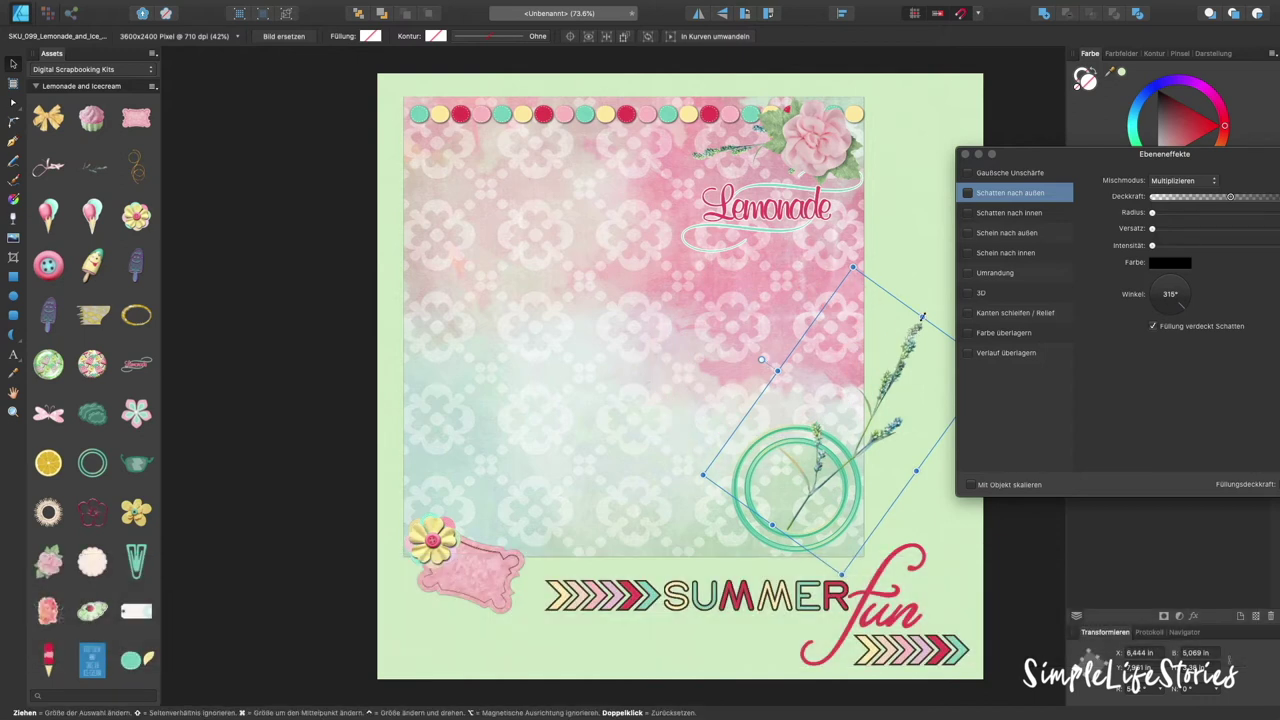
left_click_drag(760, 360, 740, 398)
left_click_drag(864, 370, 851, 393)
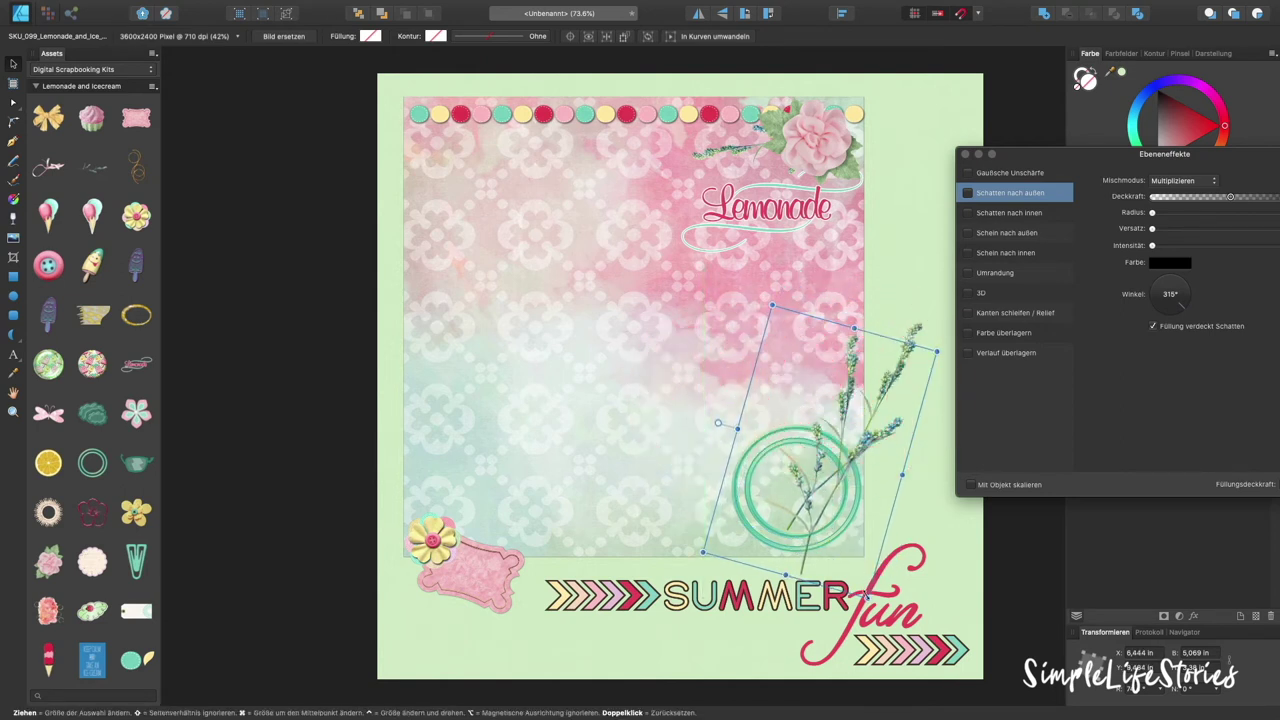
left_click_drag(866, 596, 860, 562)
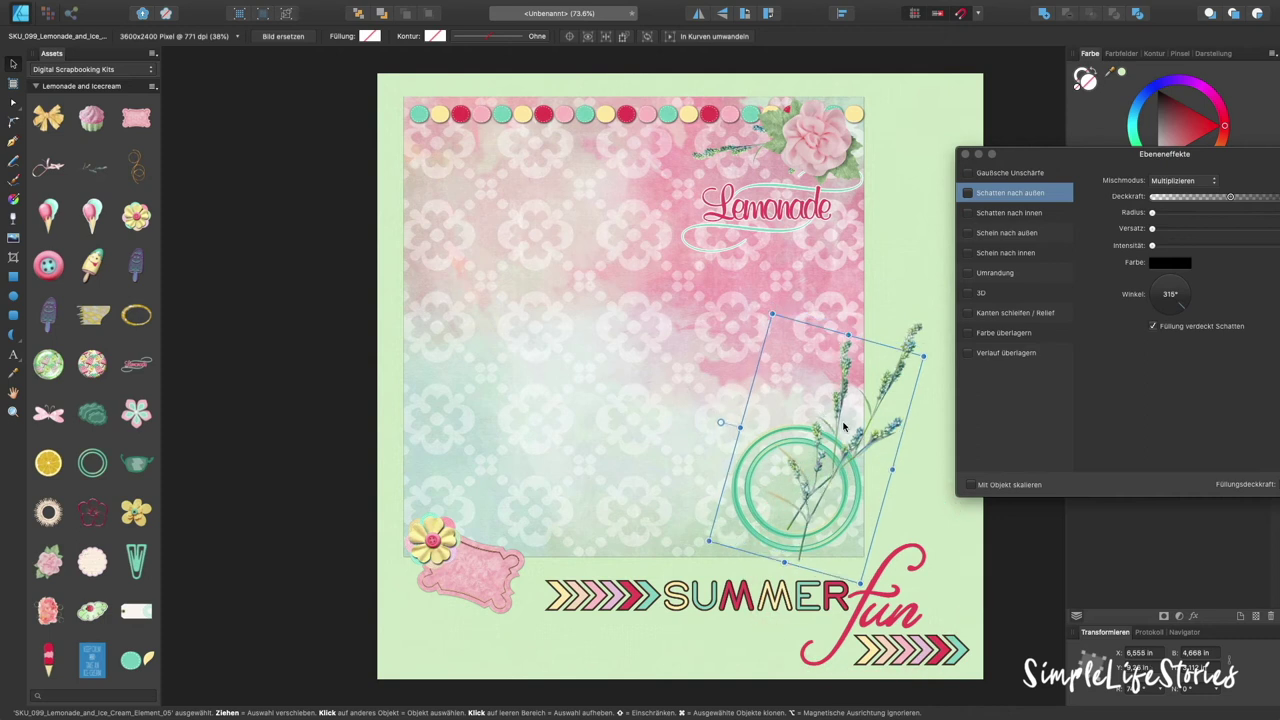
left_click(845, 430)
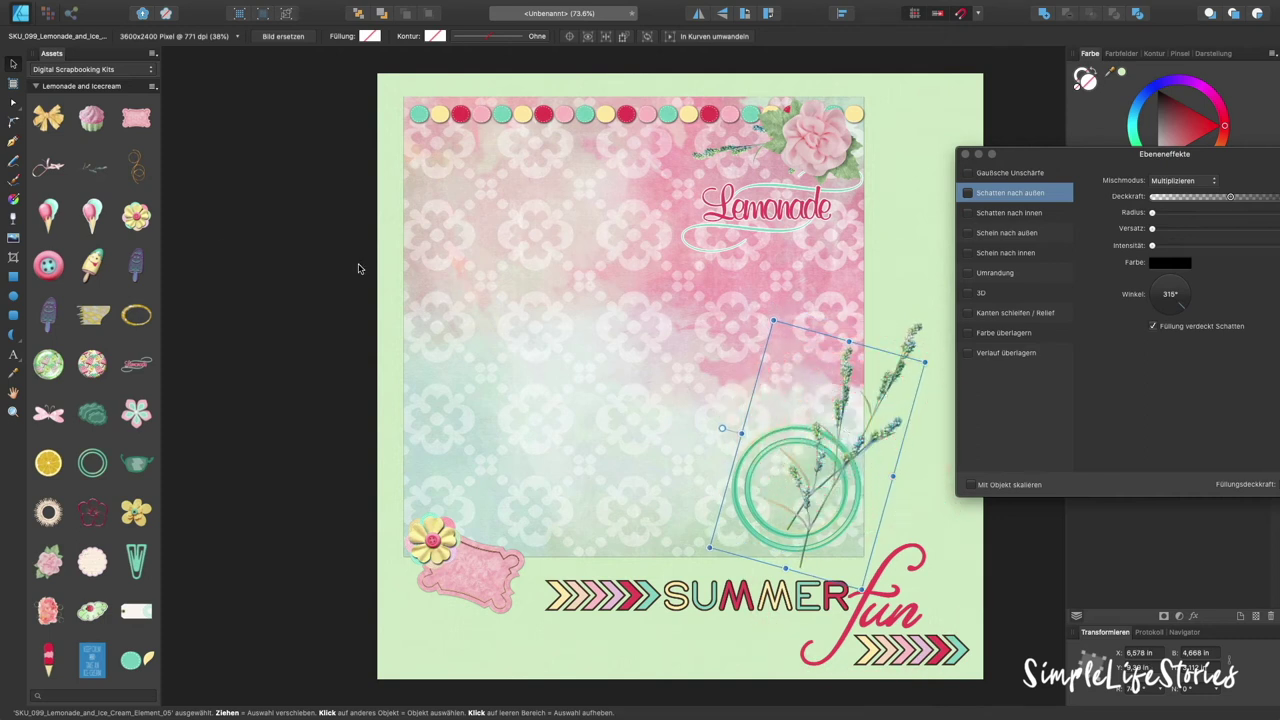
Add the red leaf branch, rotated so its leaves point to the upper right and scaled to about 4.55 in wide, beside the green ring.
scroll(99, 236, "down", 2)
scroll(99, 236, "down", 7)
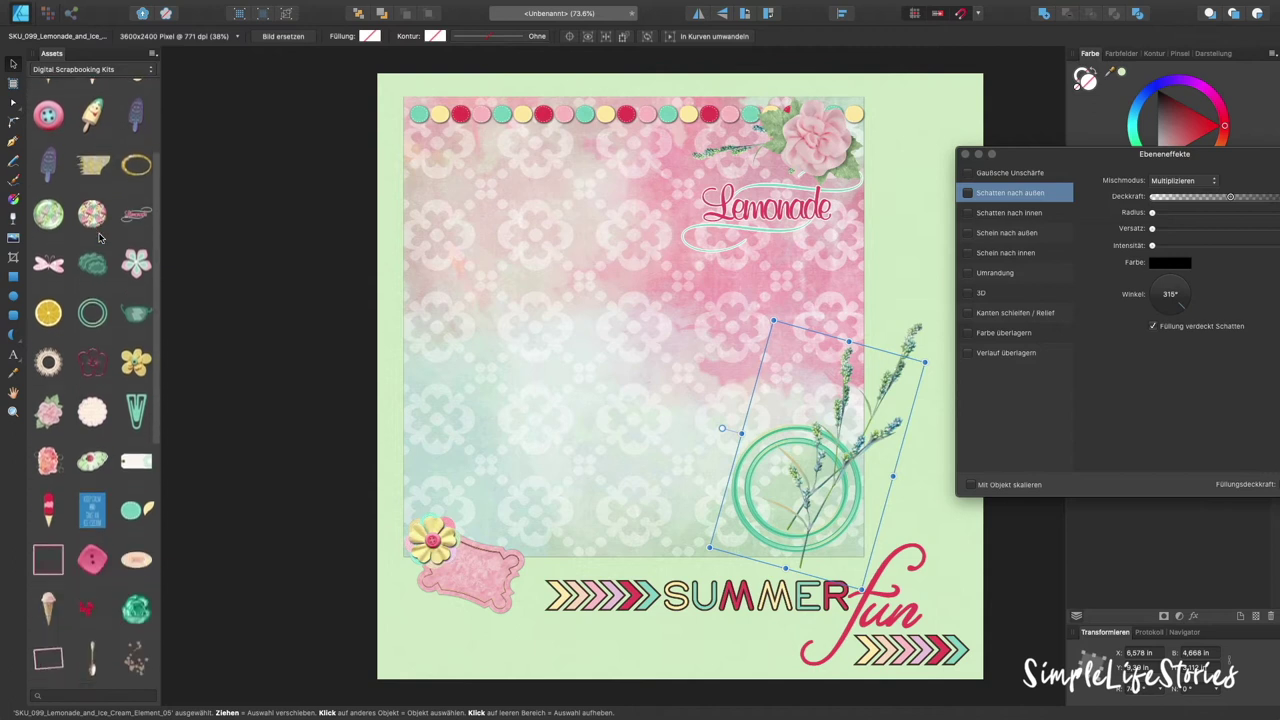
left_click_drag(85, 372, 629, 352)
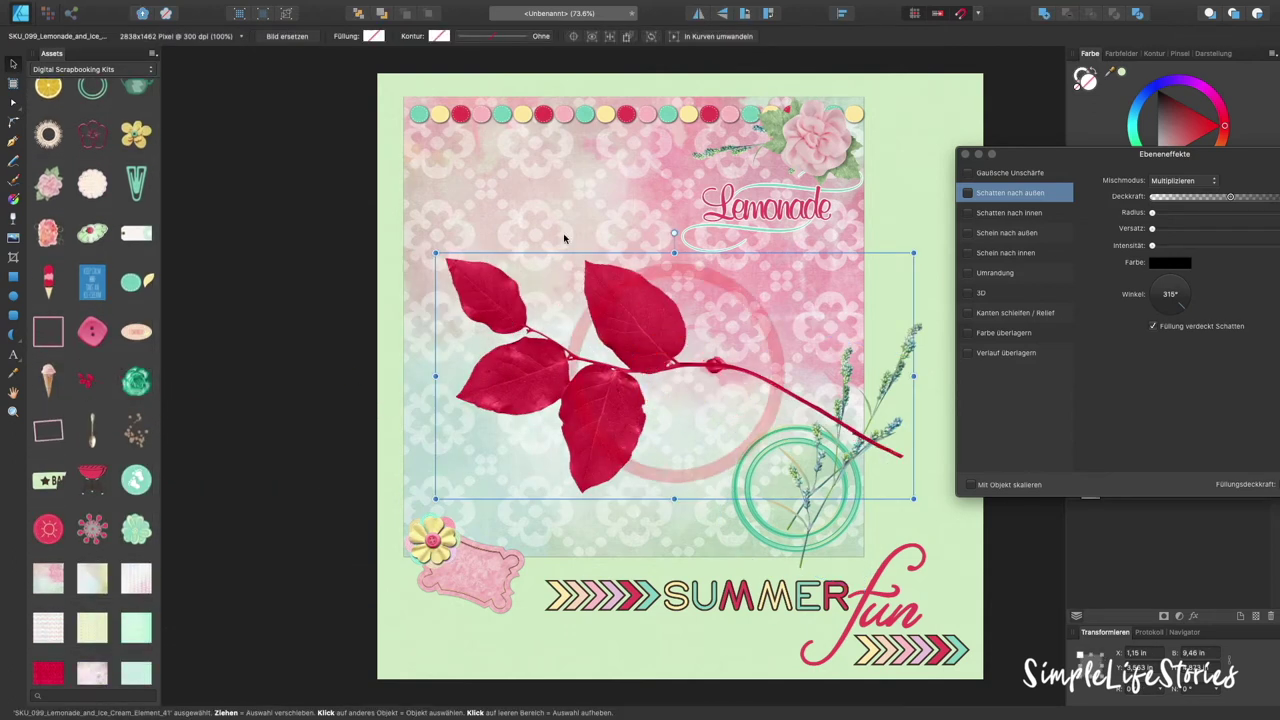
left_click_drag(674, 234, 763, 323)
left_click_drag(884, 198, 666, 381)
left_click_drag(549, 427, 845, 445)
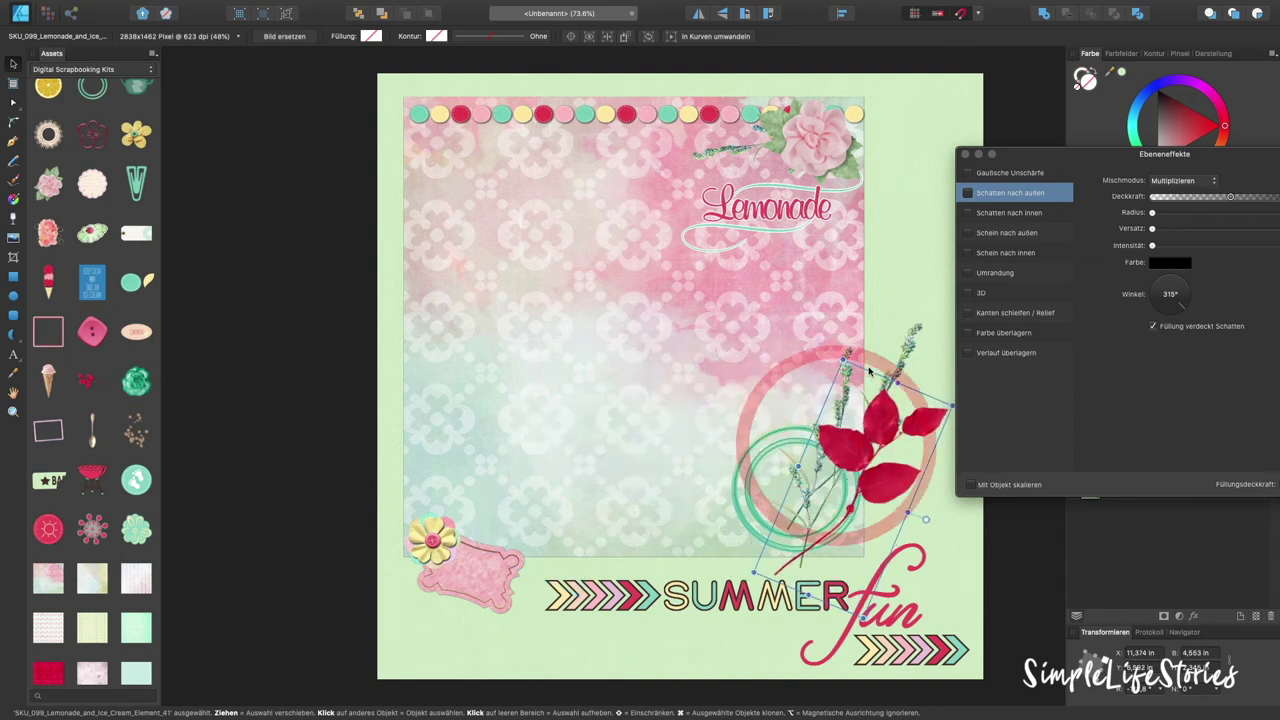
Tilt the red leaf branch further clockwise, shrink it to about 3.75 in wide and move it onto the green ring over the sprig stems.
scroll(869, 371, "right", 4)
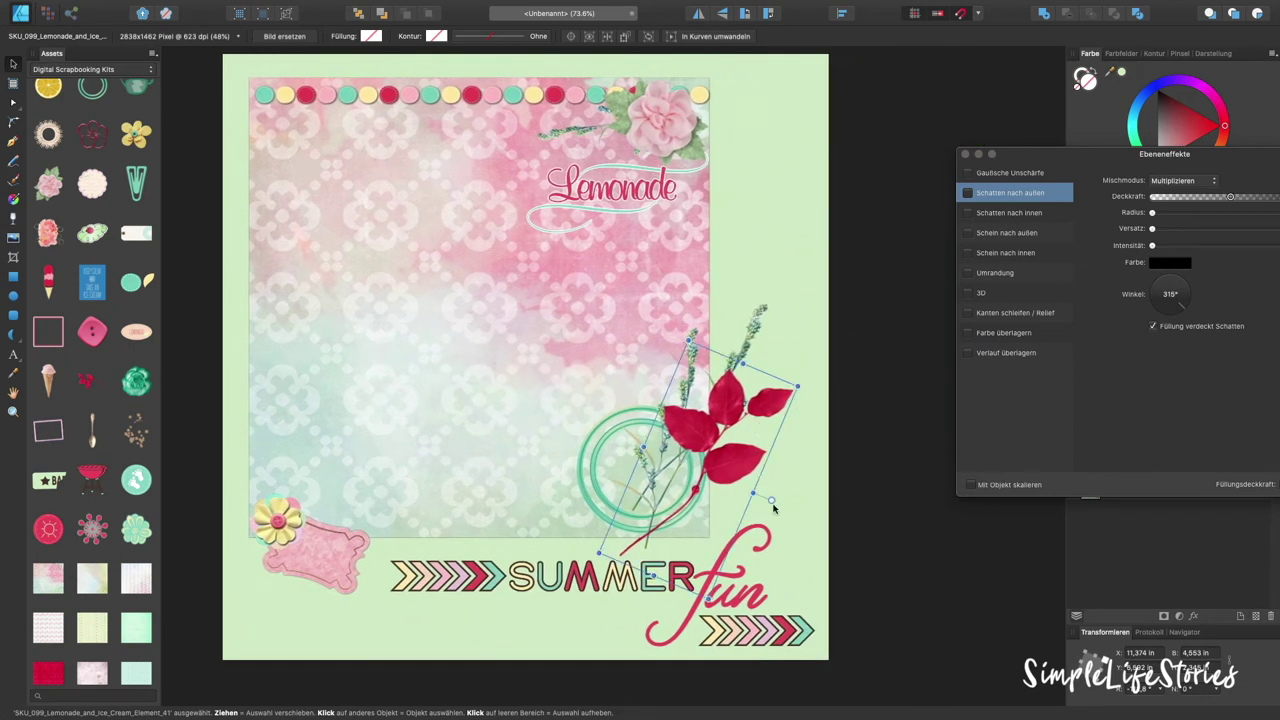
left_click_drag(770, 500, 755, 523)
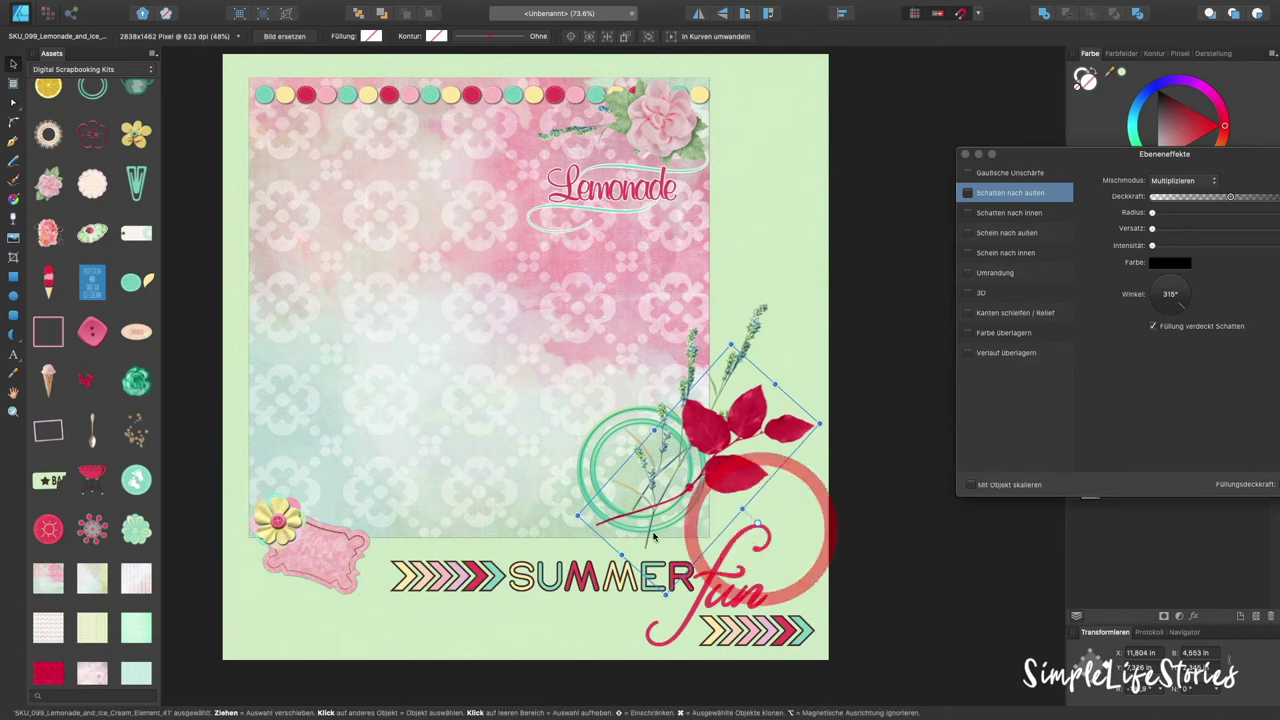
mouse_move(578, 517)
left_mouse_down()
mouse_move(629, 495)
mouse_move(593, 518)
left_mouse_up()
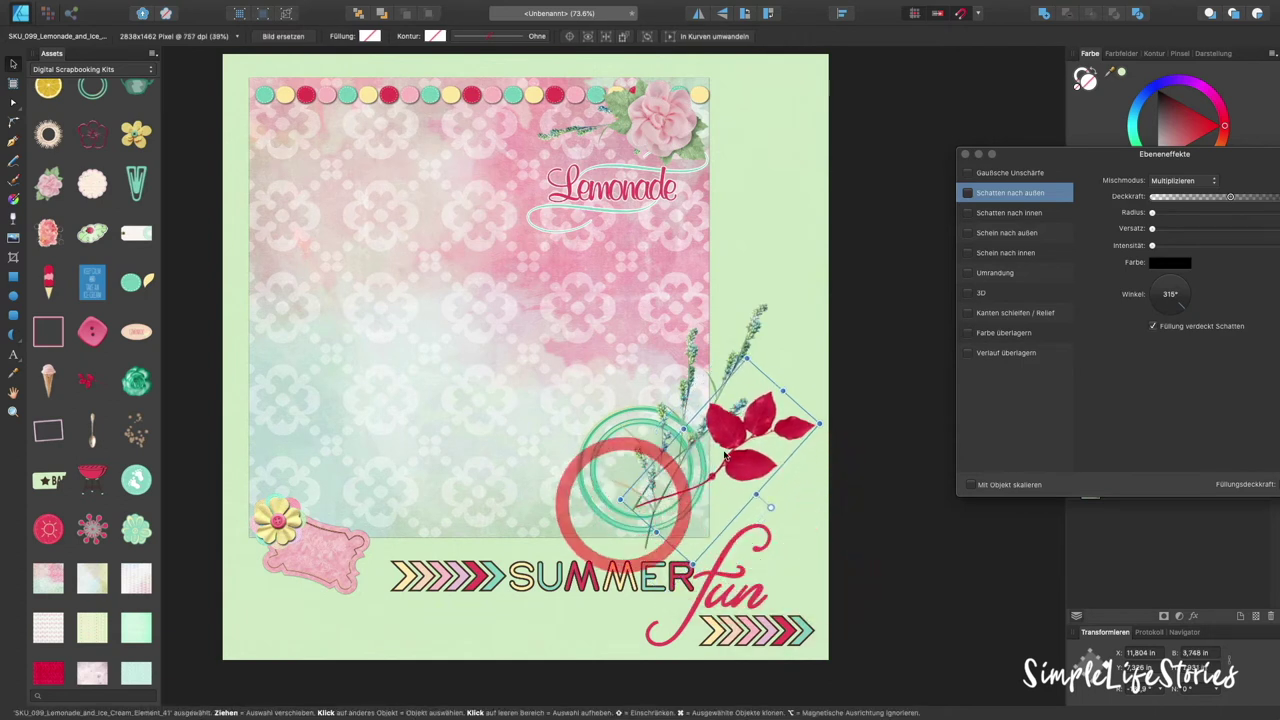
left_click_drag(704, 471, 692, 483)
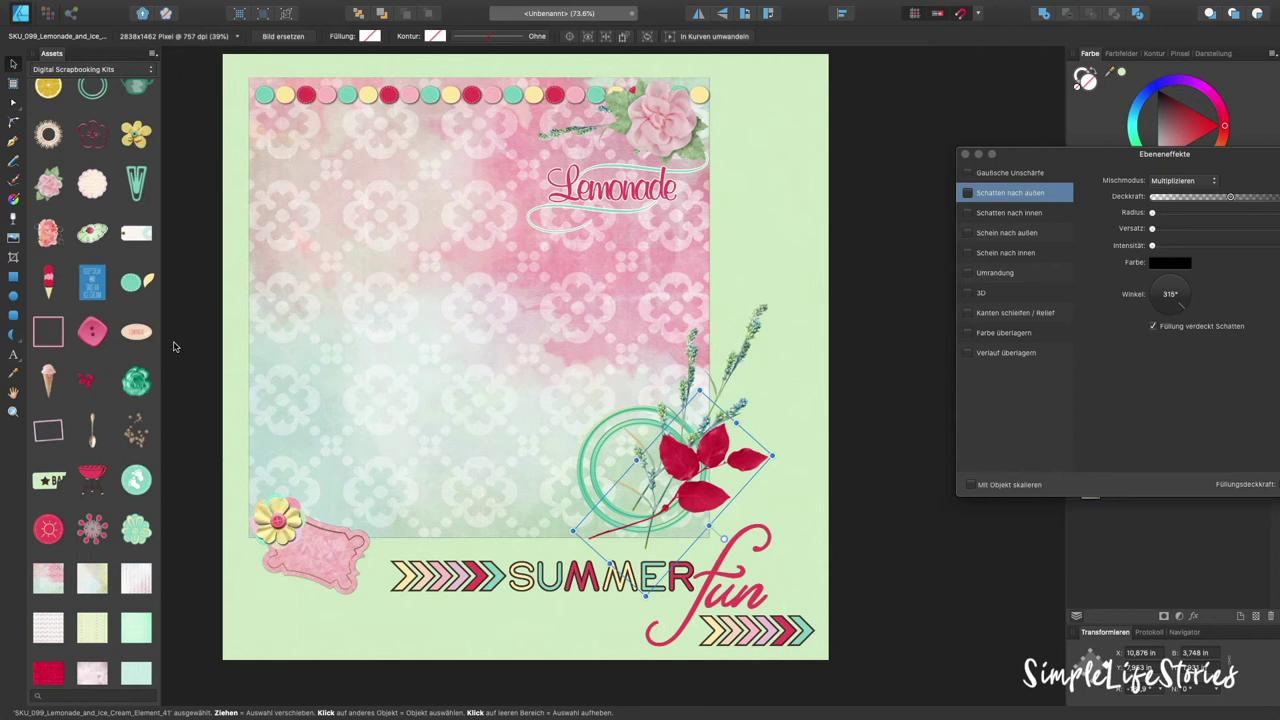
Add the pink square button to the ring cluster, shrink it to about 0.99 in wide and layer it beneath the red leaves.
left_click_drag(98, 342, 703, 512)
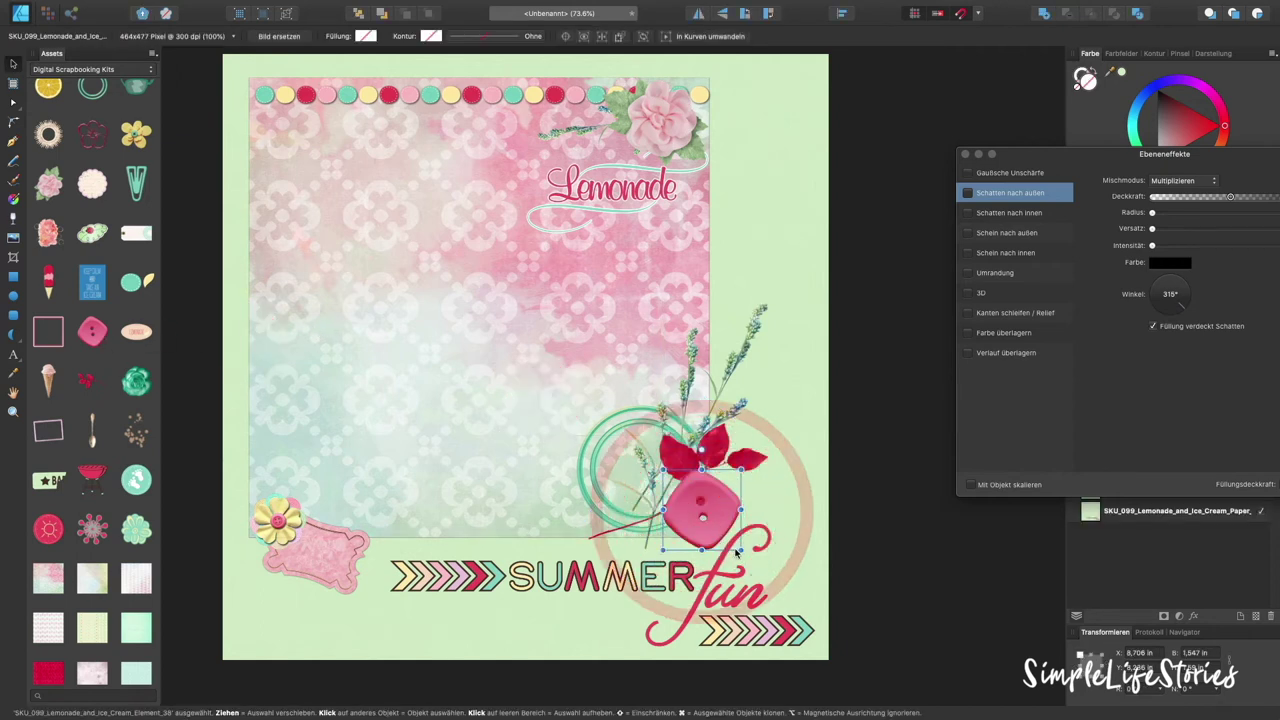
left_click_drag(741, 549, 722, 497)
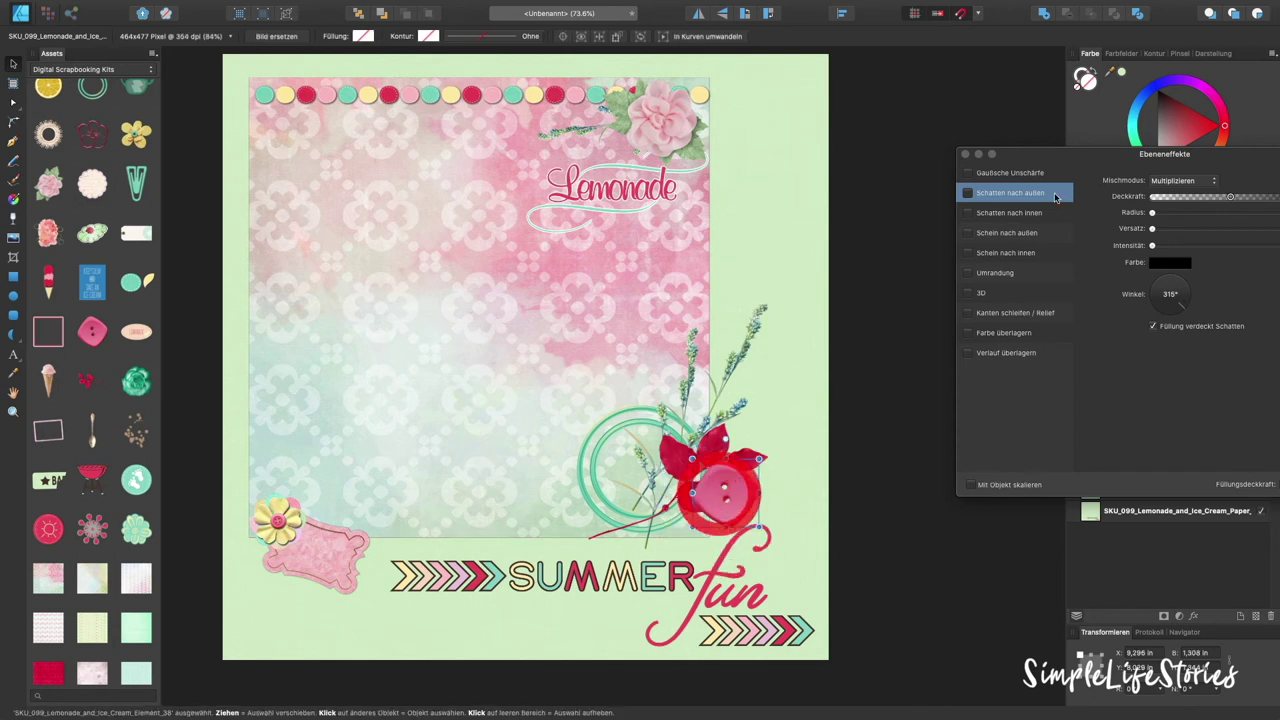
left_click(966, 156)
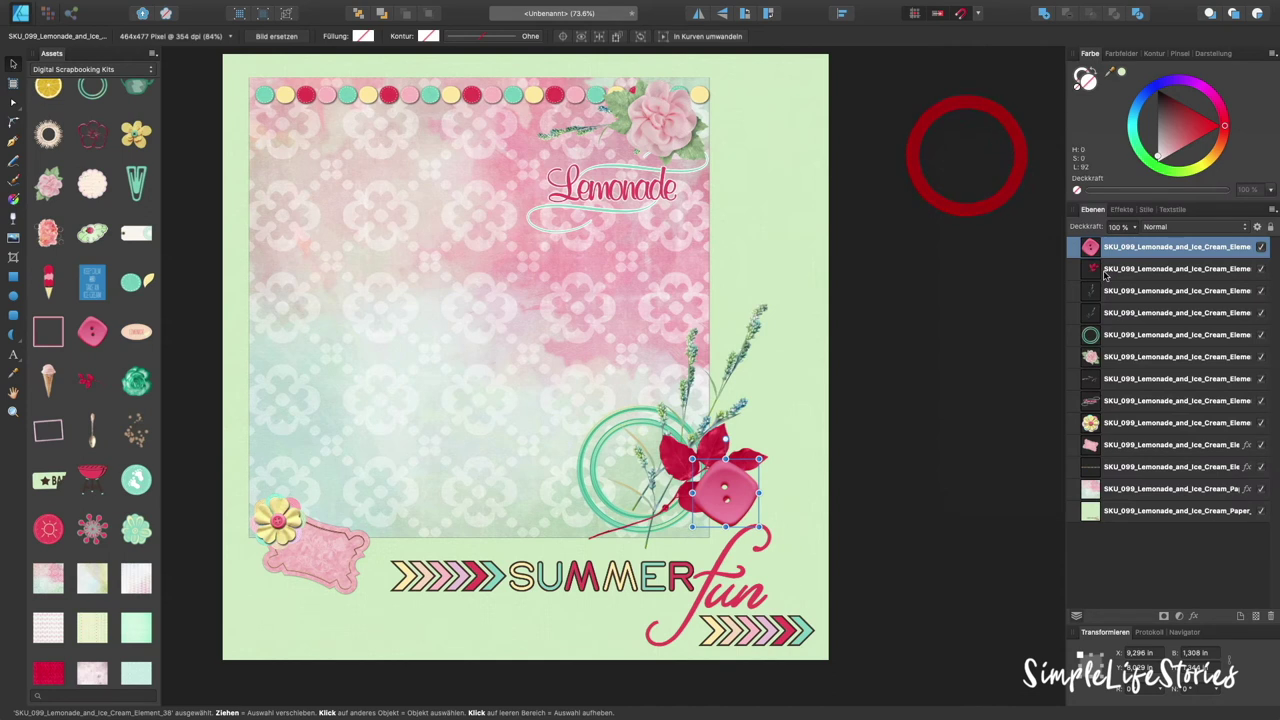
left_click_drag(1093, 250, 1081, 284)
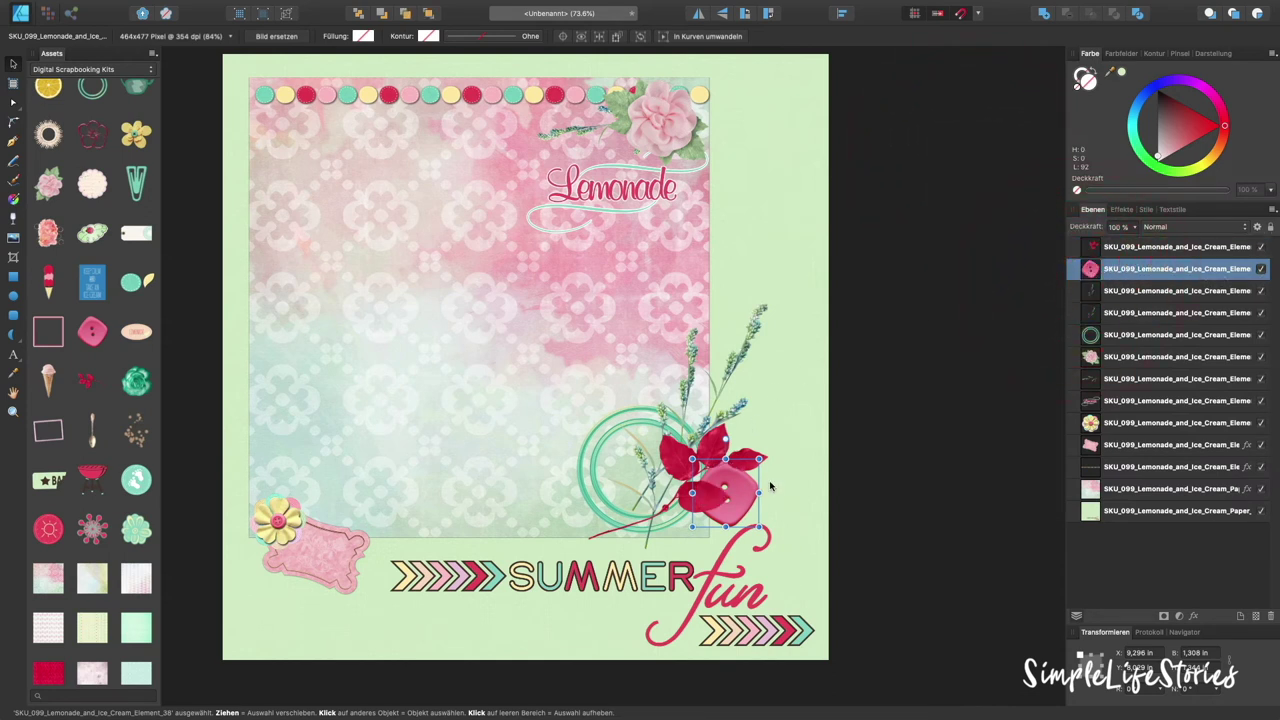
left_click_drag(759, 459, 744, 477)
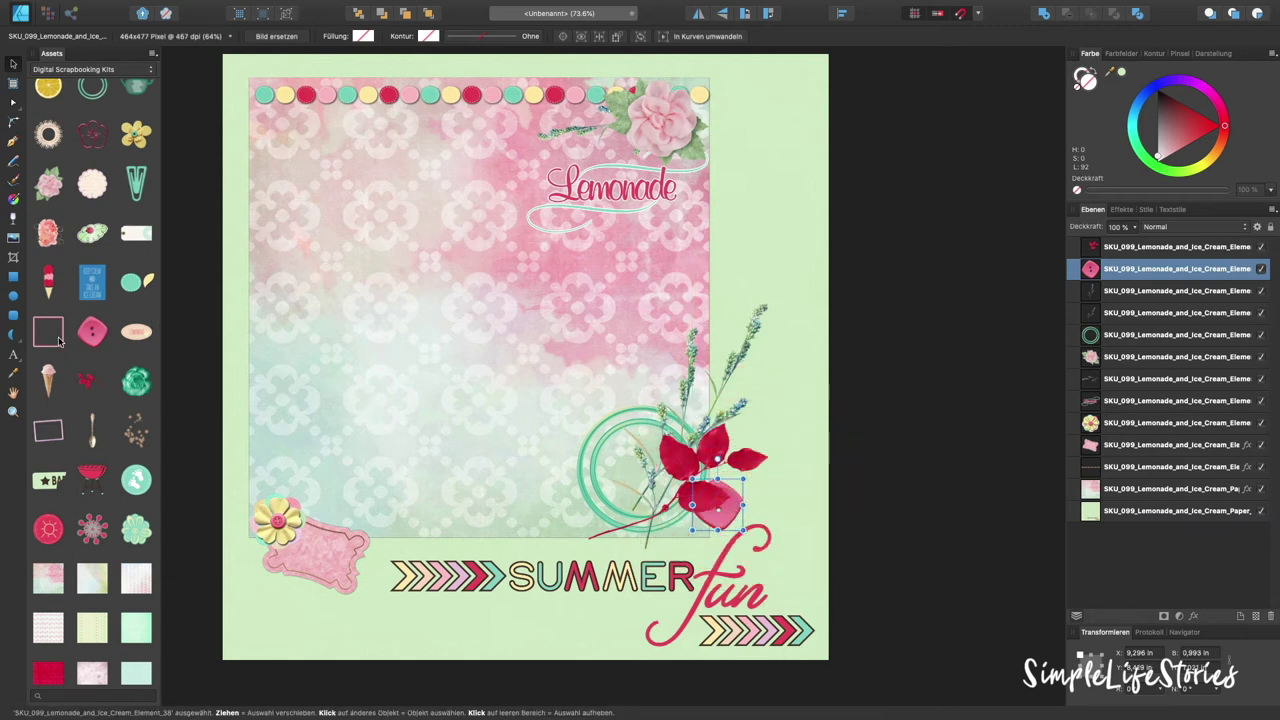
Add the round pink button with the turquoise centre, about 1.01 in wide, at the lower edge of the green ring.
scroll(58, 341, "down", 3)
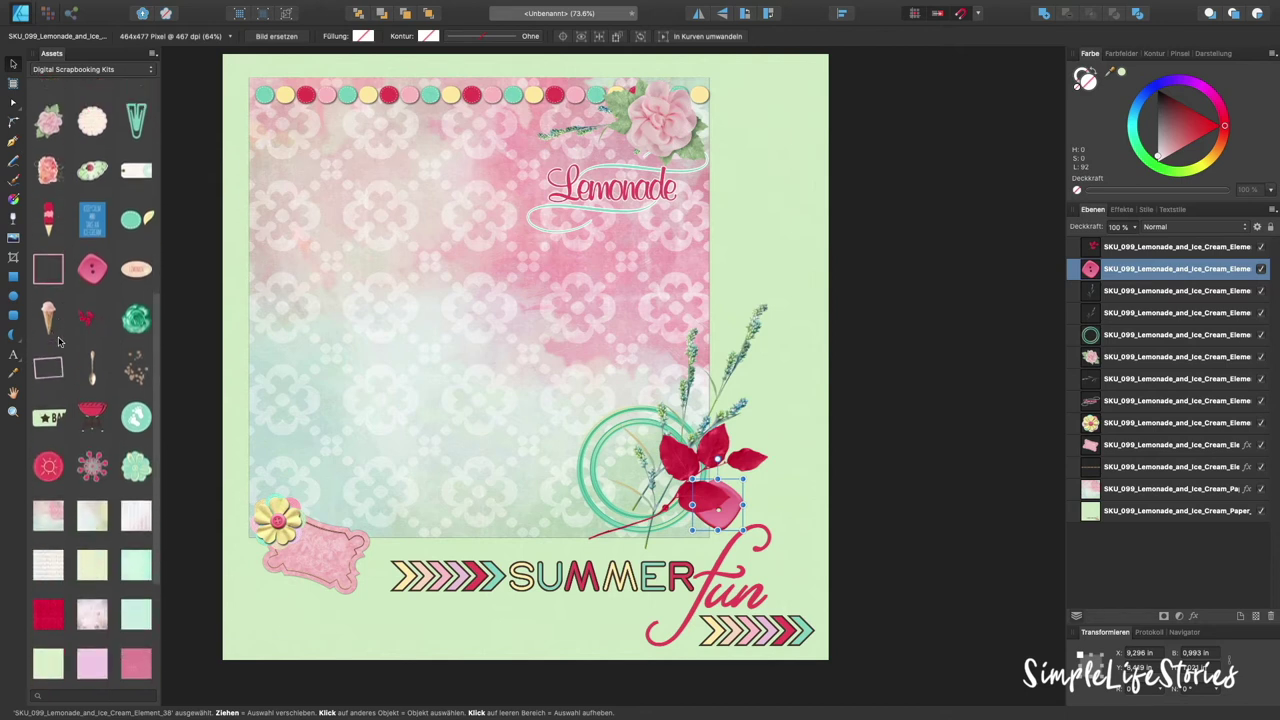
scroll(58, 341, "up", 10)
left_click_drag(54, 110, 614, 536)
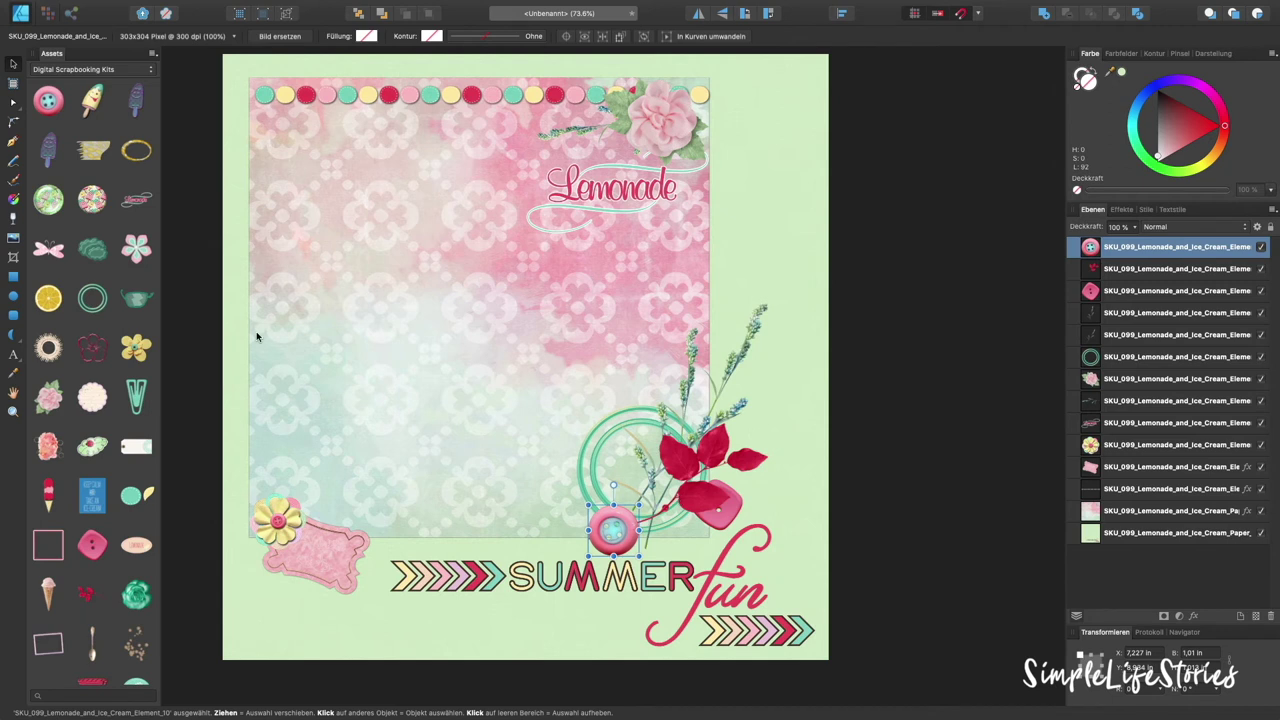
Add the yellow bow over the green ring, scaled to about 2.48 in wide and tilted clockwise, with the round pink button in front of it.
scroll(84, 318, "up", 3)
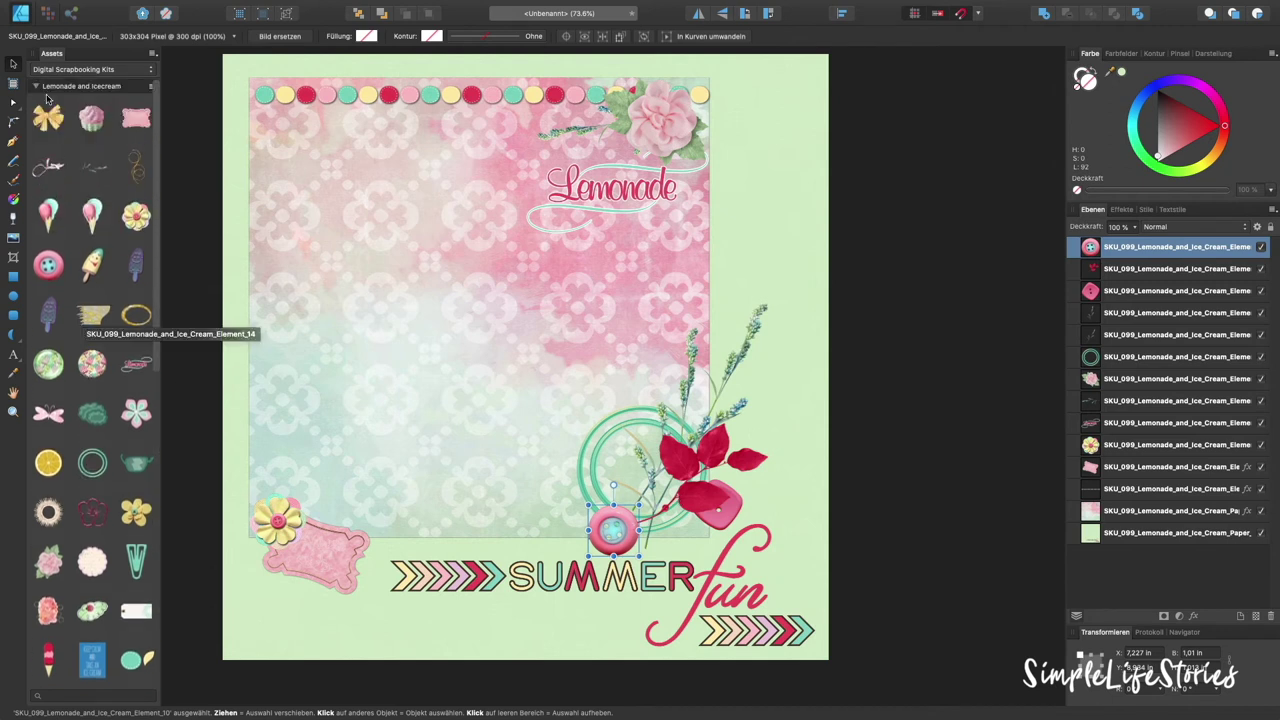
left_click_drag(52, 127, 661, 432)
left_click_drag(813, 301, 638, 453)
left_click_drag(601, 500, 670, 468)
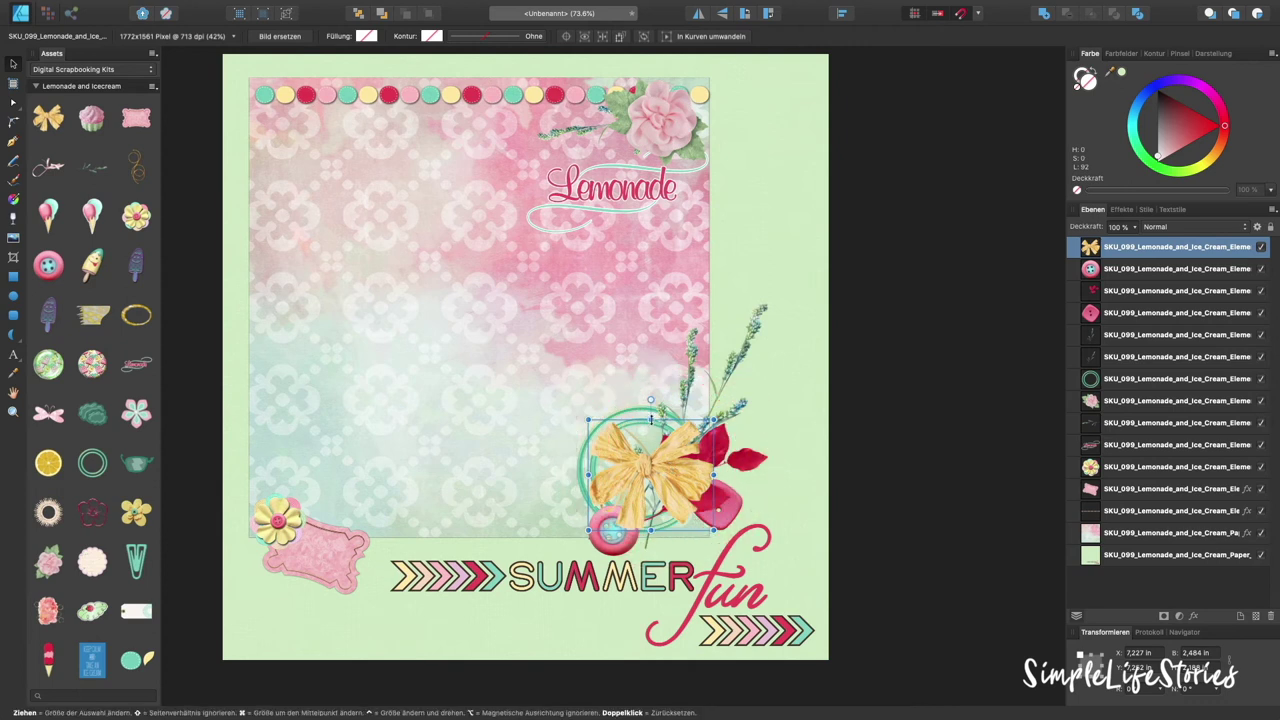
left_click_drag(652, 401, 735, 400)
left_click_drag(648, 468, 648, 460)
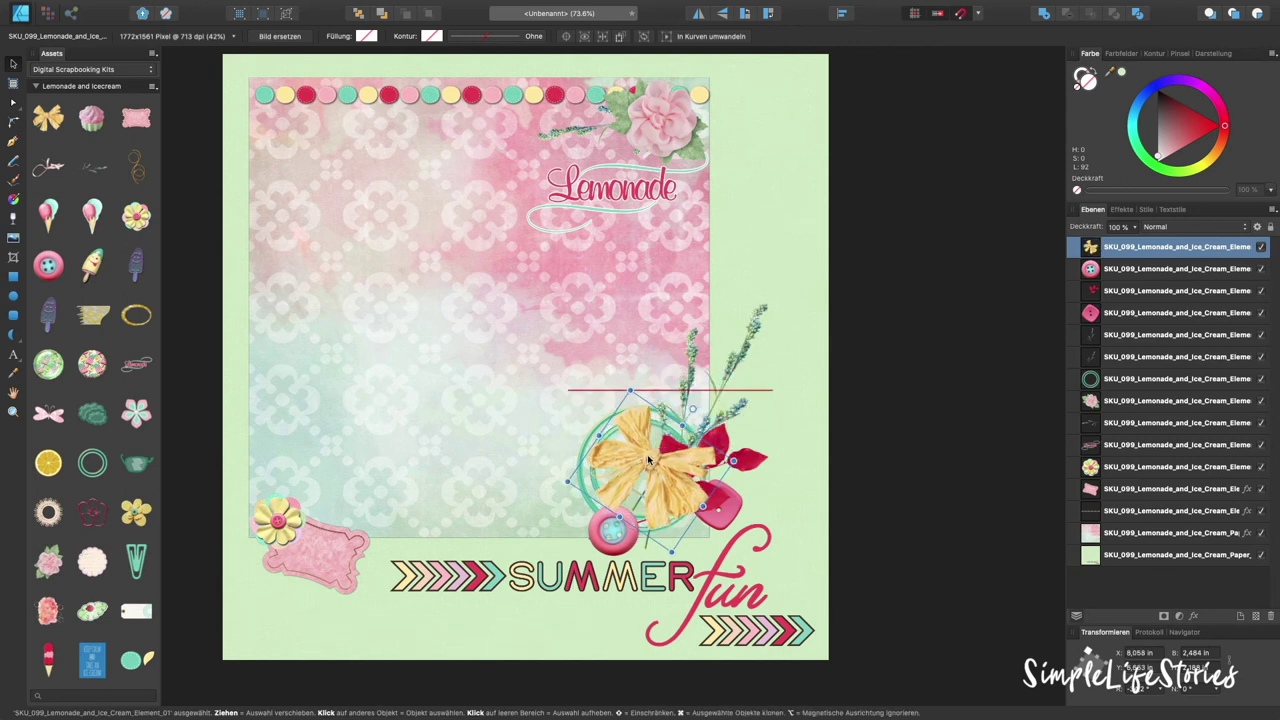
left_click_drag(648, 460, 650, 470)
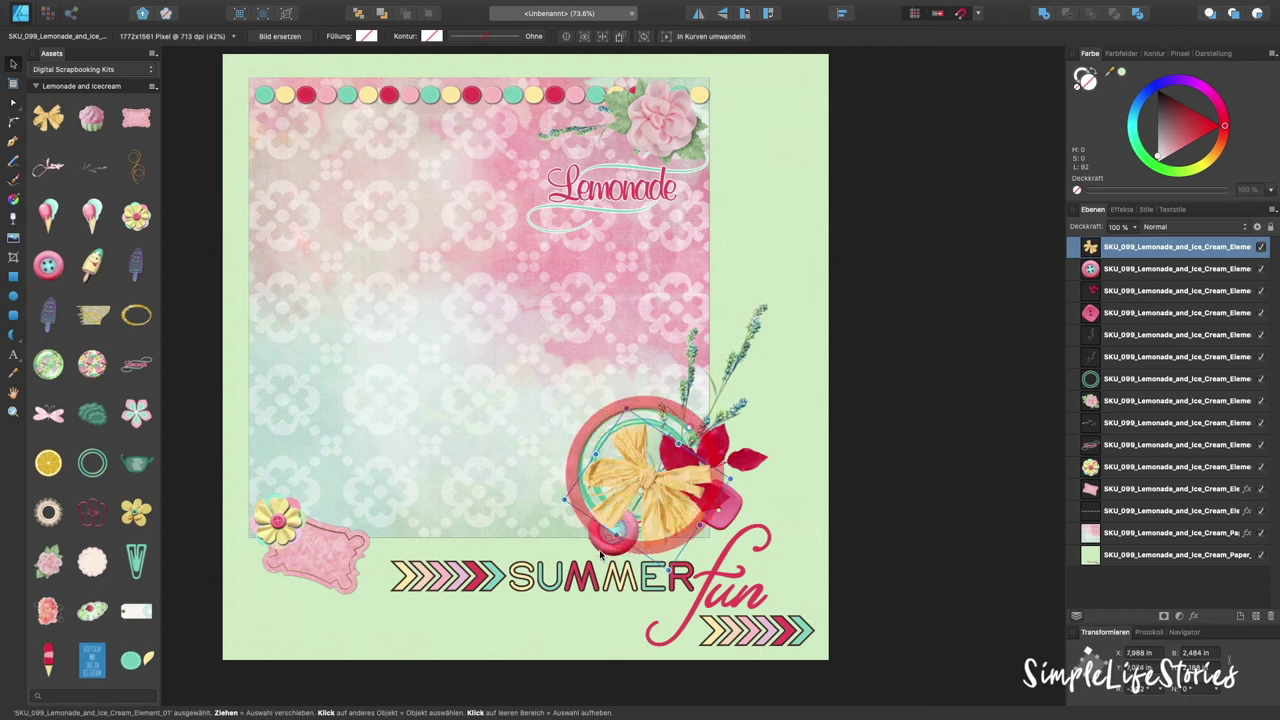
left_click(603, 550)
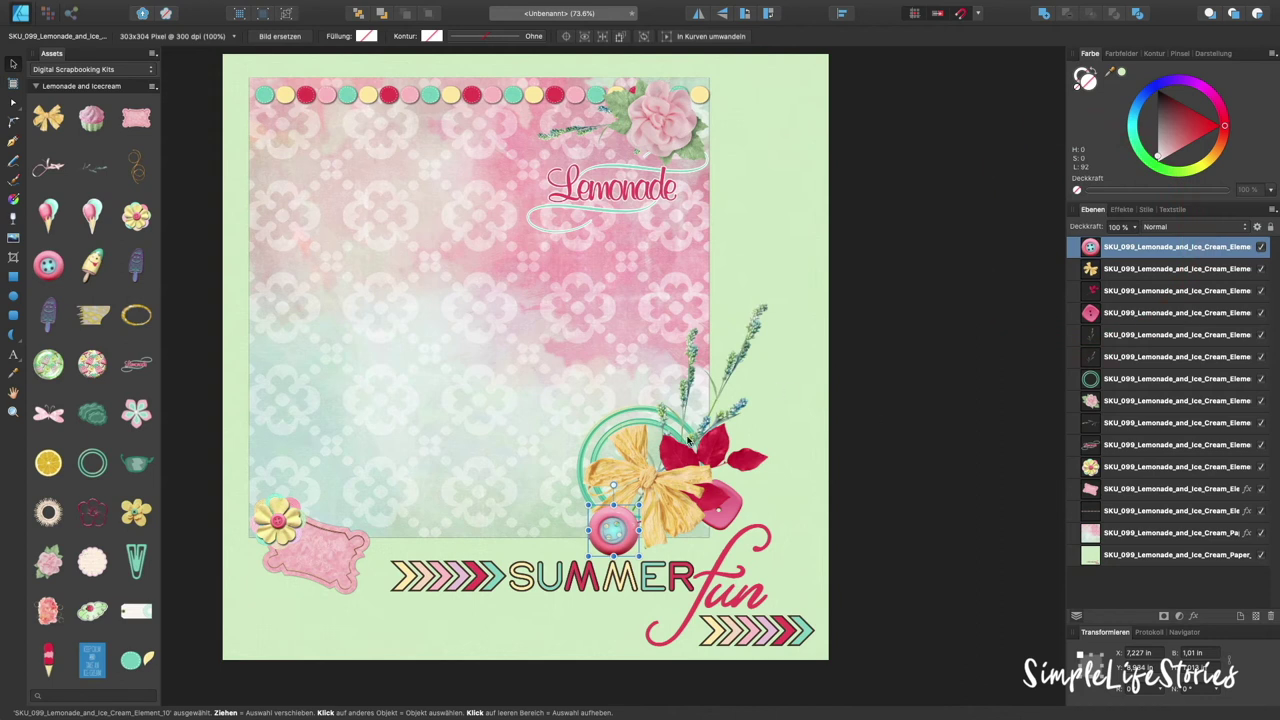
Nudge the upright sprig slightly right, move the green ring up and left behind the cluster and enlarge it to about 3.13 in wide.
left_click(605, 407)
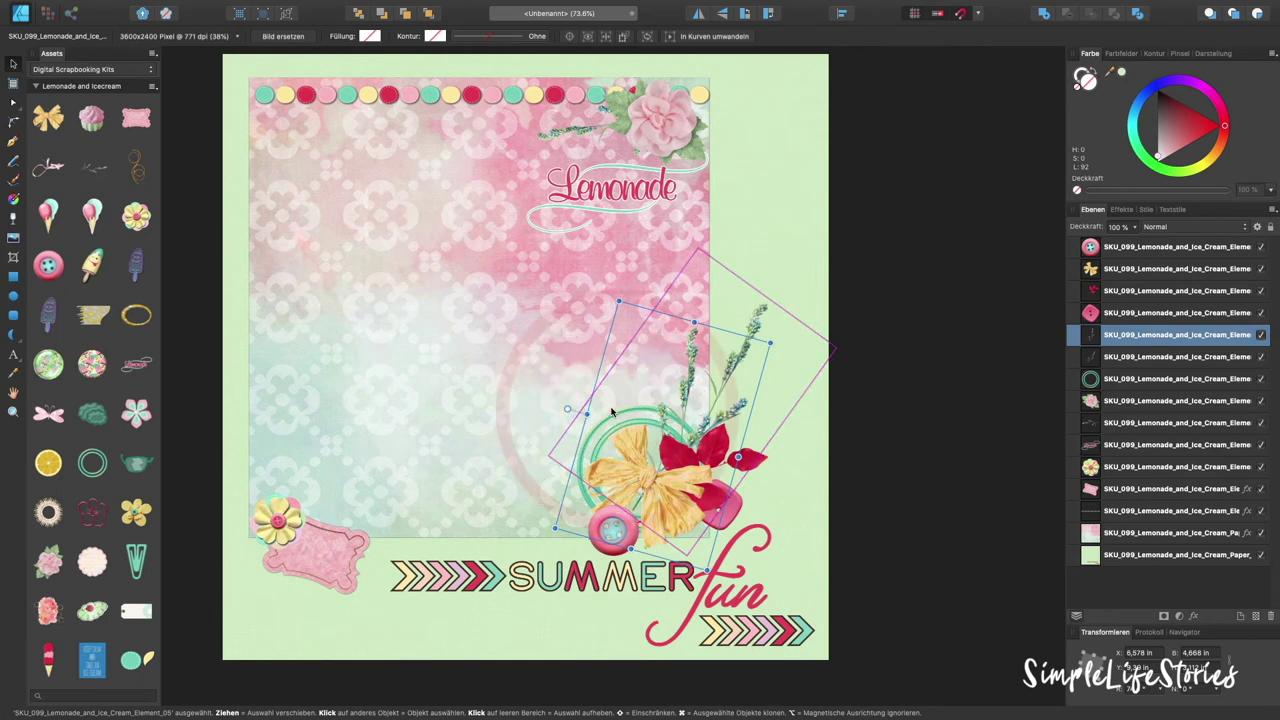
left_click_drag(605, 407, 622, 412)
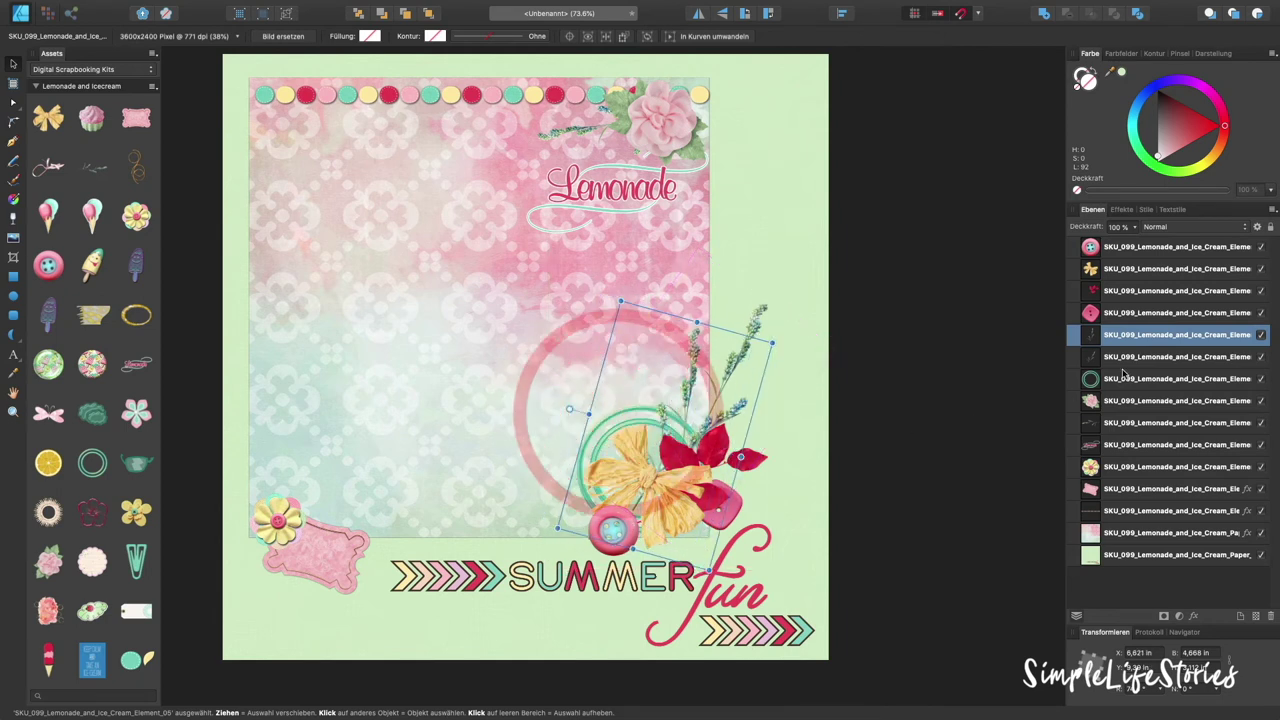
left_click(1113, 380)
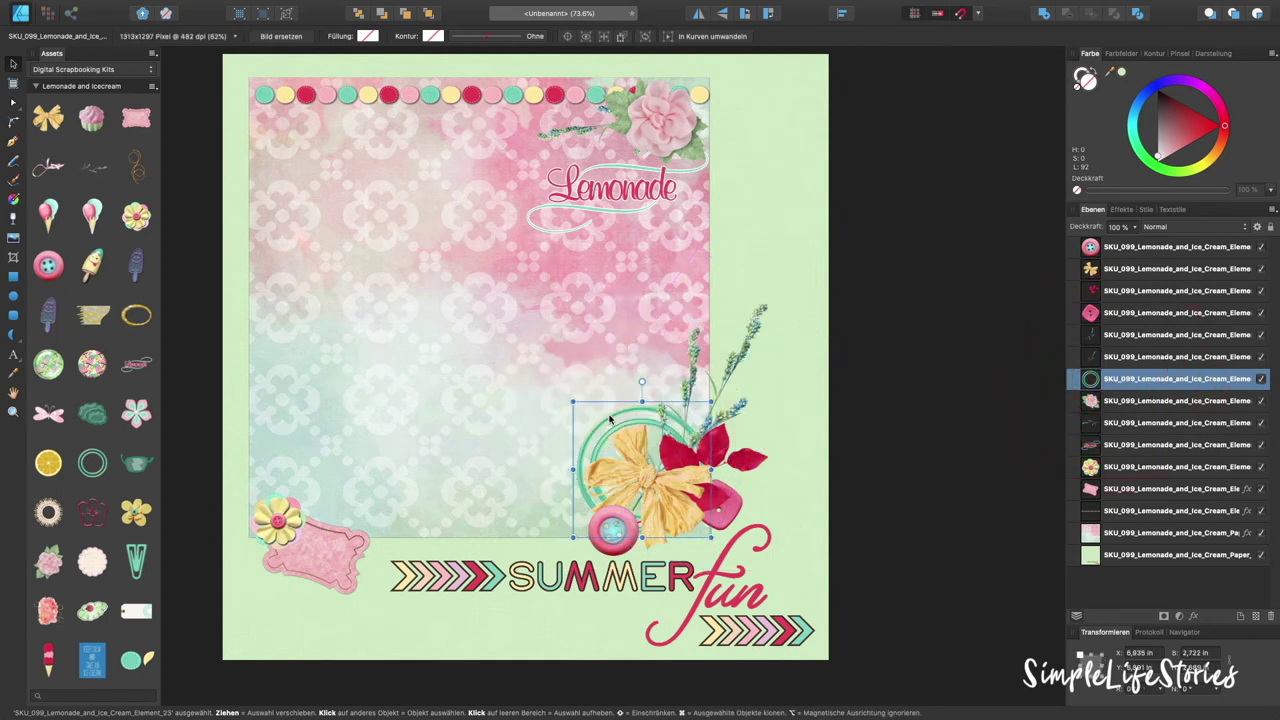
left_click_drag(612, 421, 584, 393)
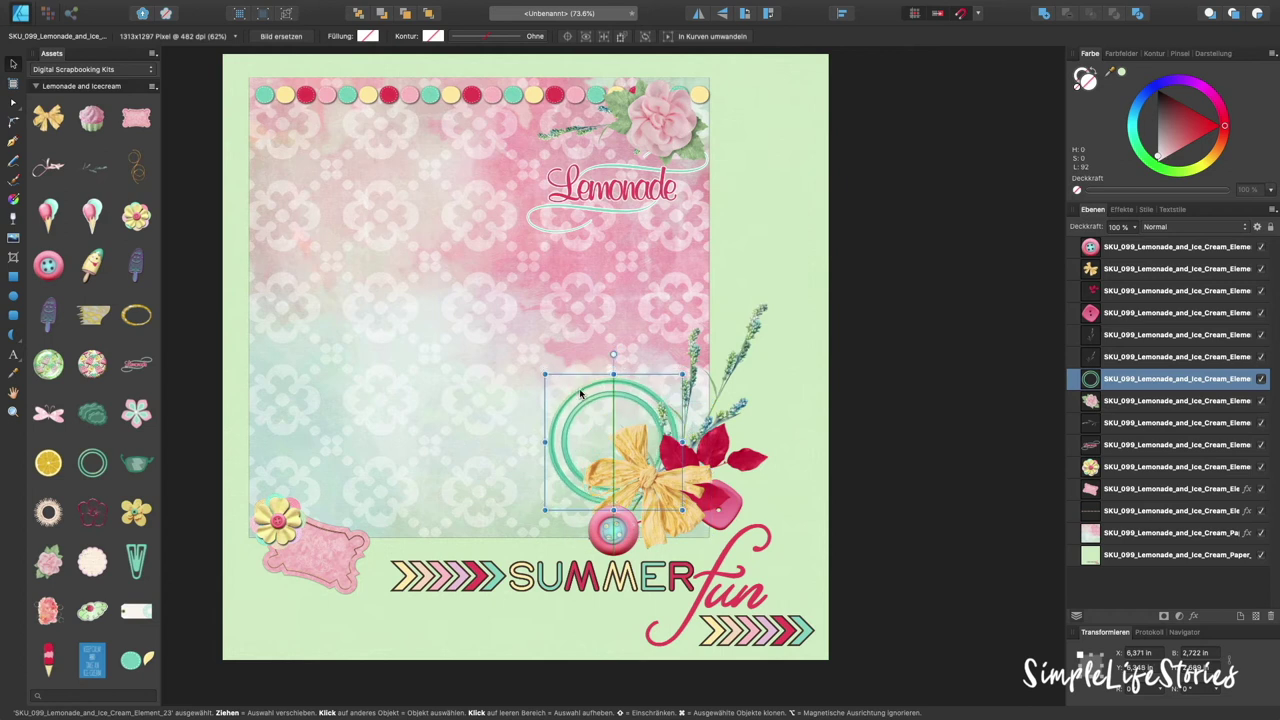
left_click_drag(682, 510, 704, 530)
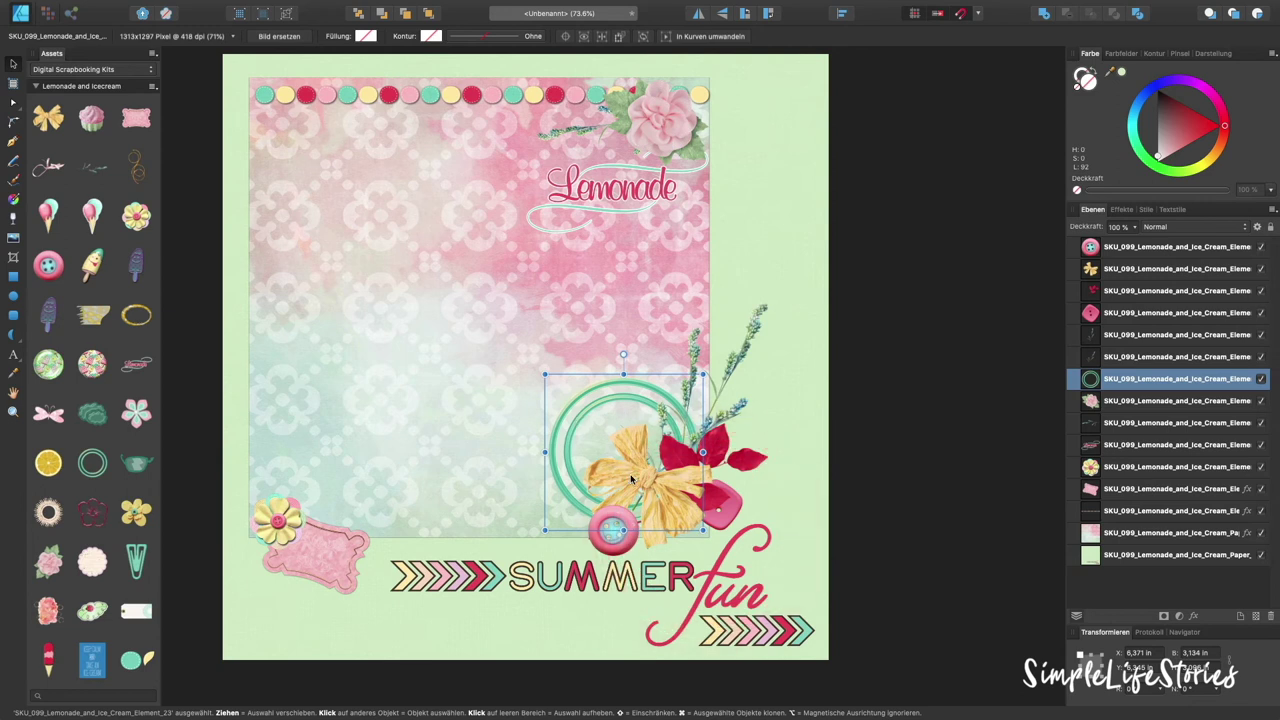
left_click_drag(631, 479, 635, 474)
Nudge the yellow bow slightly upward and add the pink rose with leaves, about 2.39 in wide, on top of it inside the green ring.
left_click(1116, 271)
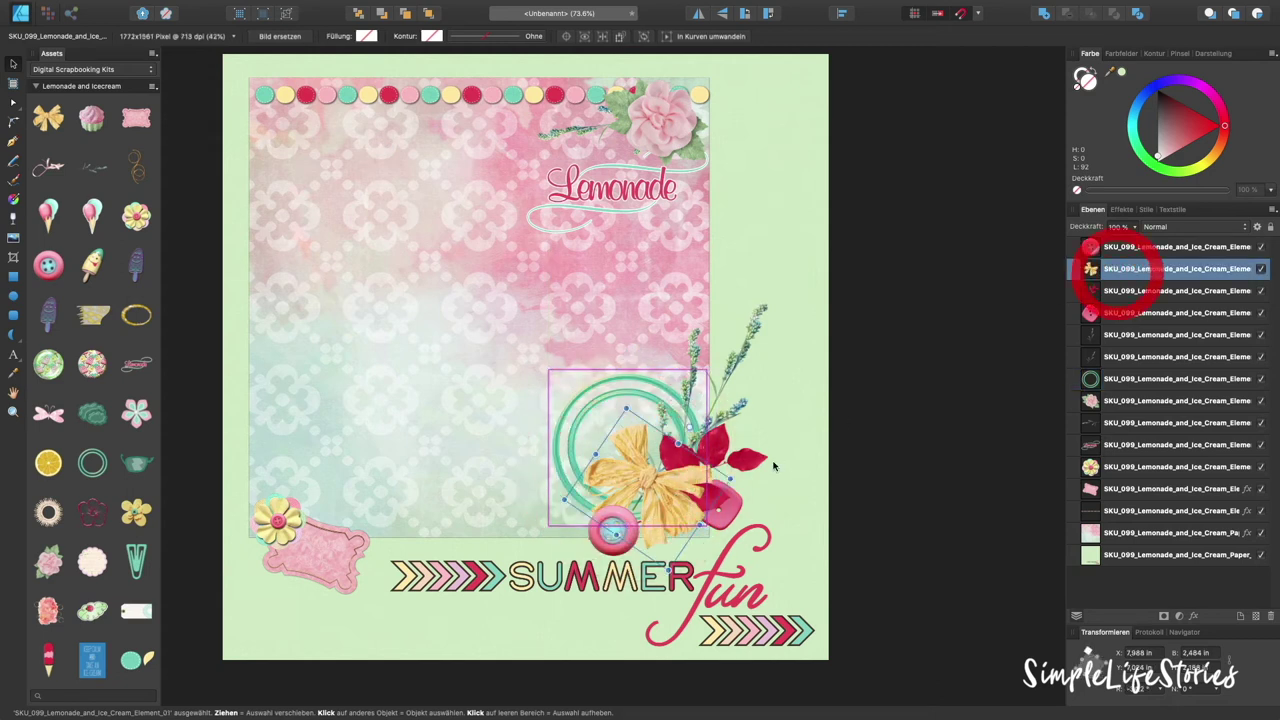
left_click_drag(670, 485, 670, 484)
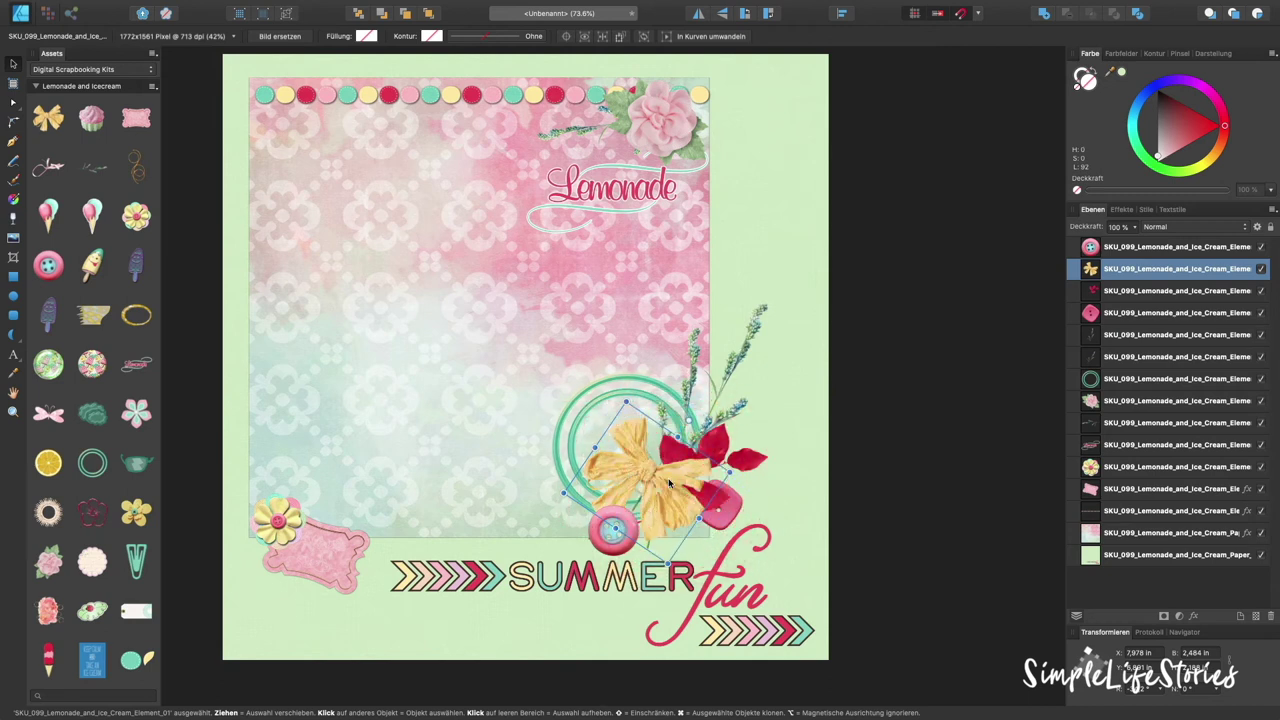
scroll(85, 280, "up", 1)
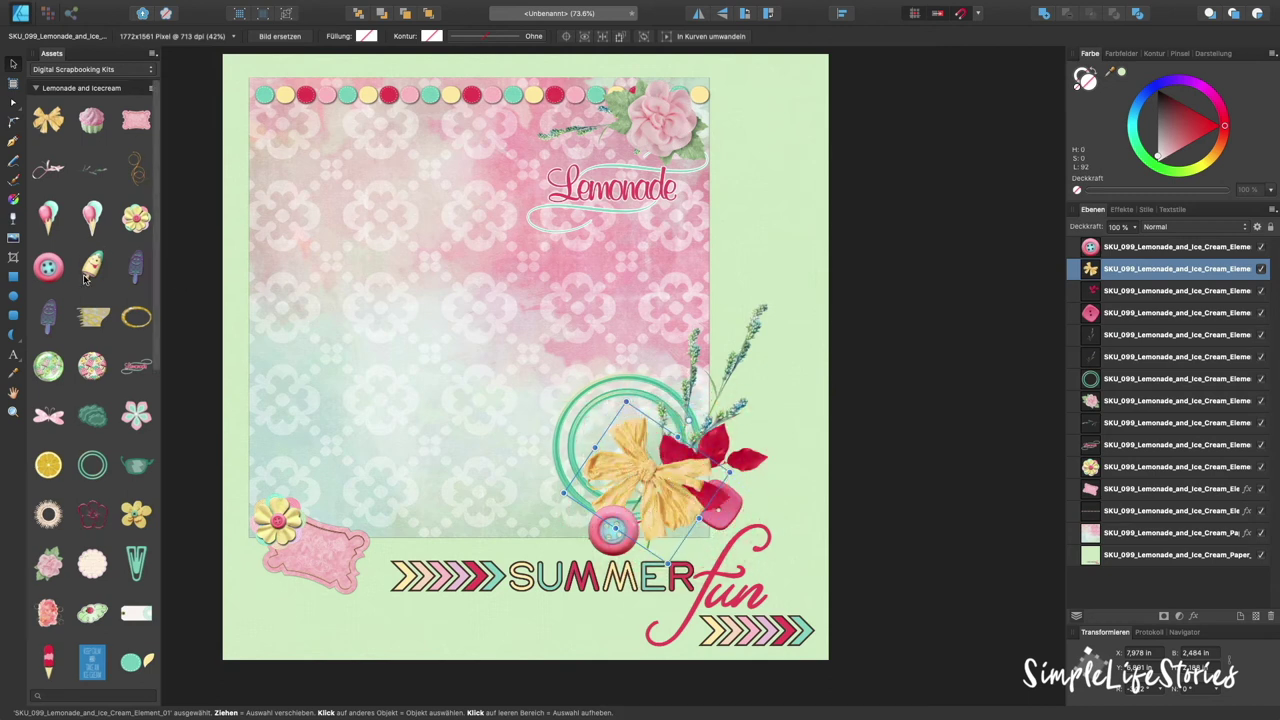
scroll(84, 279, "down", 5)
left_click_drag(48, 370, 648, 452)
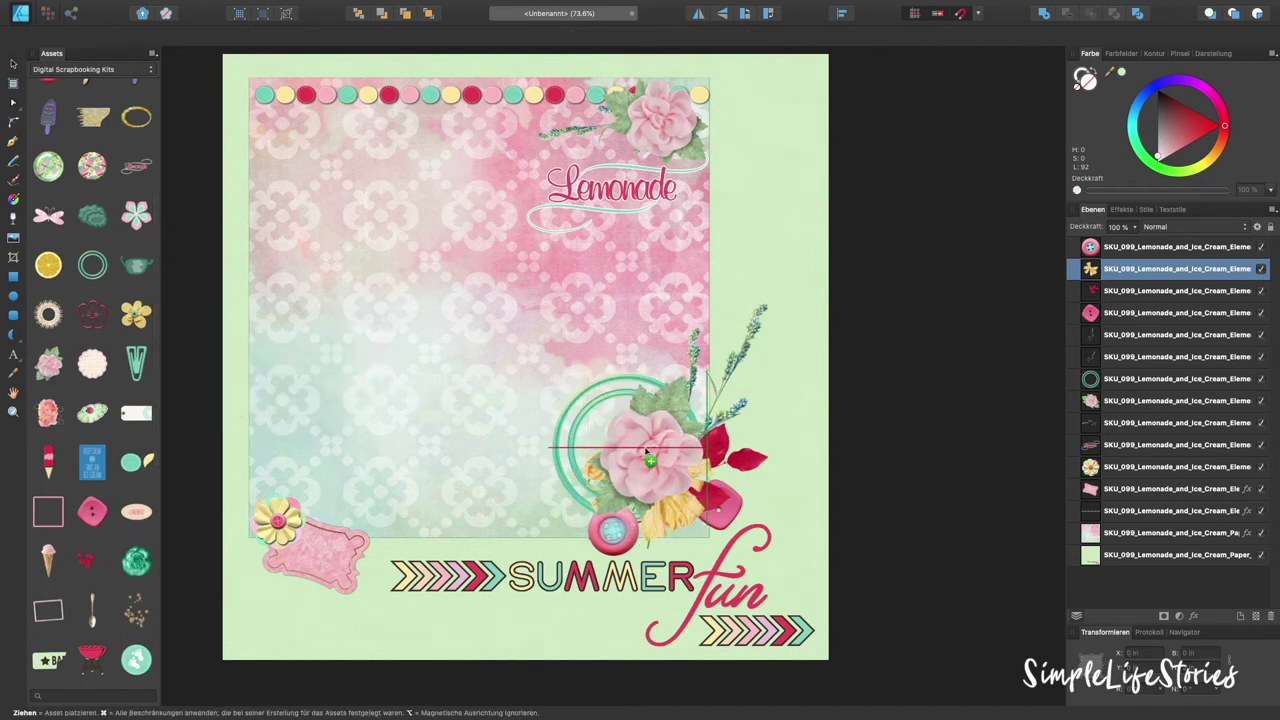
left_click_drag(646, 451, 644, 452)
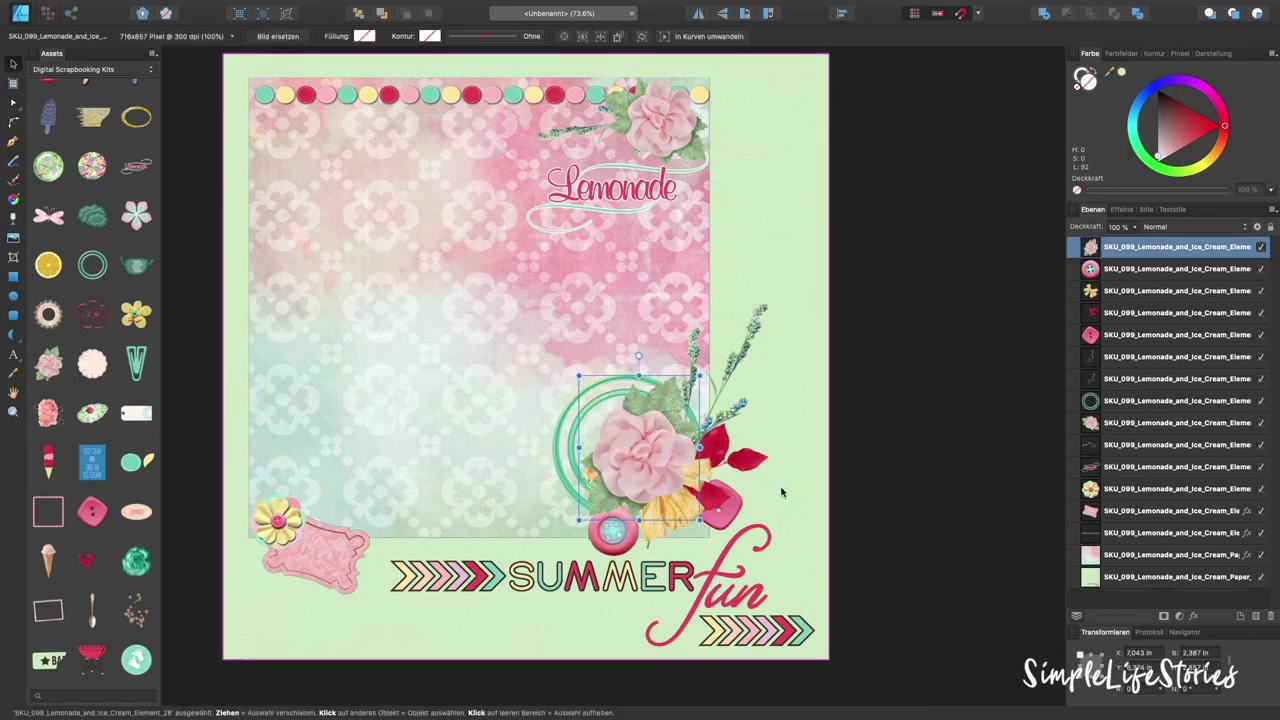
left_click(872, 497)
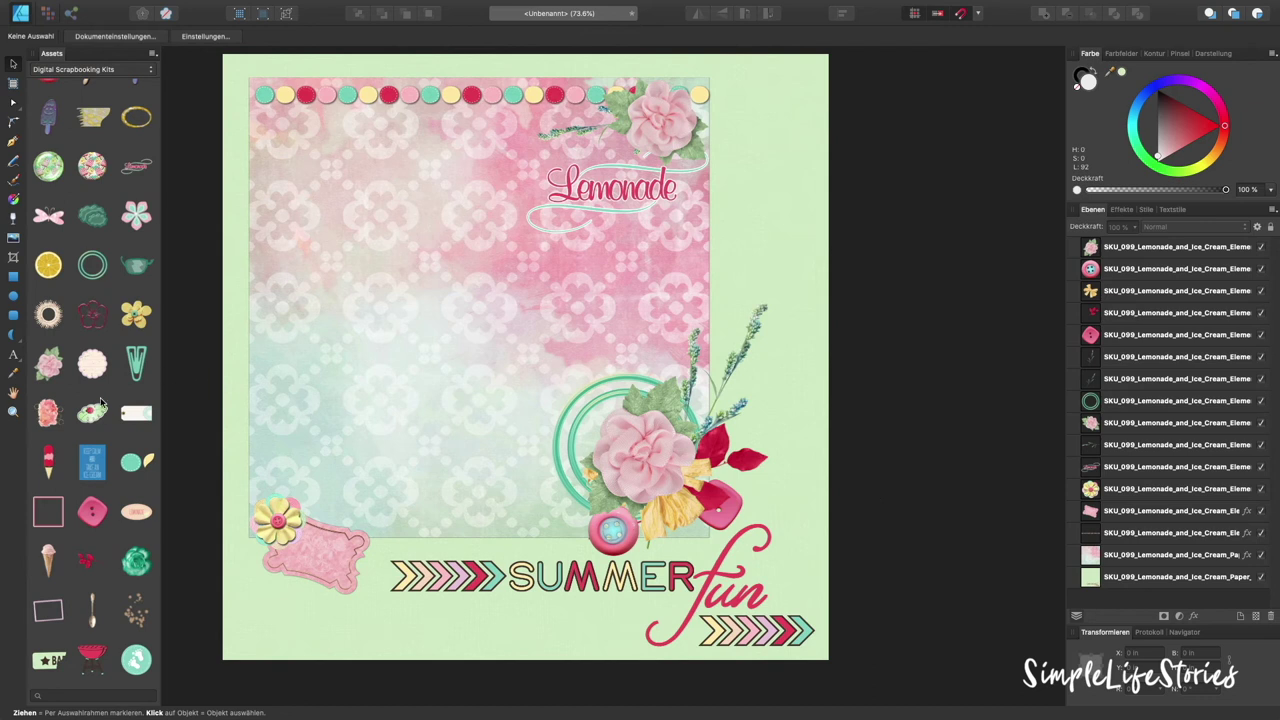
Add the pink square frame, reshape it into a portrait rectangle about 3.28 in wide and place it on the left half of the patterned paper.
scroll(100, 402, "down", 3)
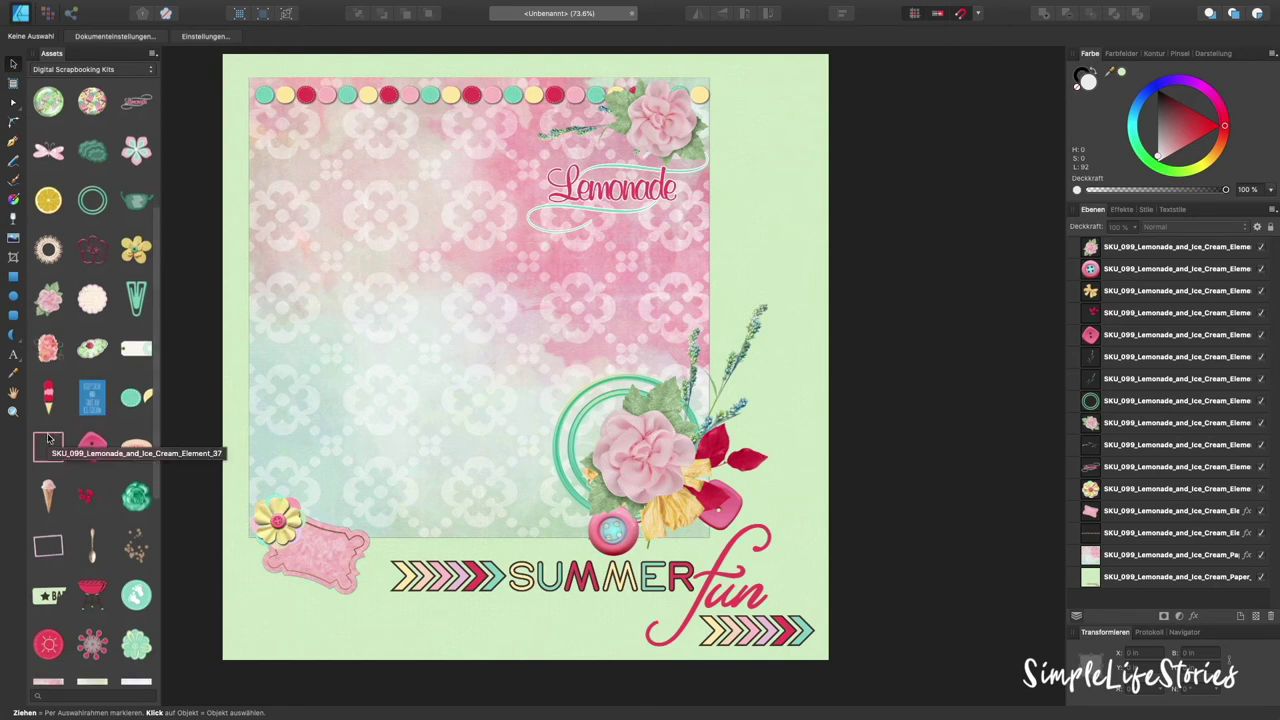
left_click_drag(47, 438, 428, 322)
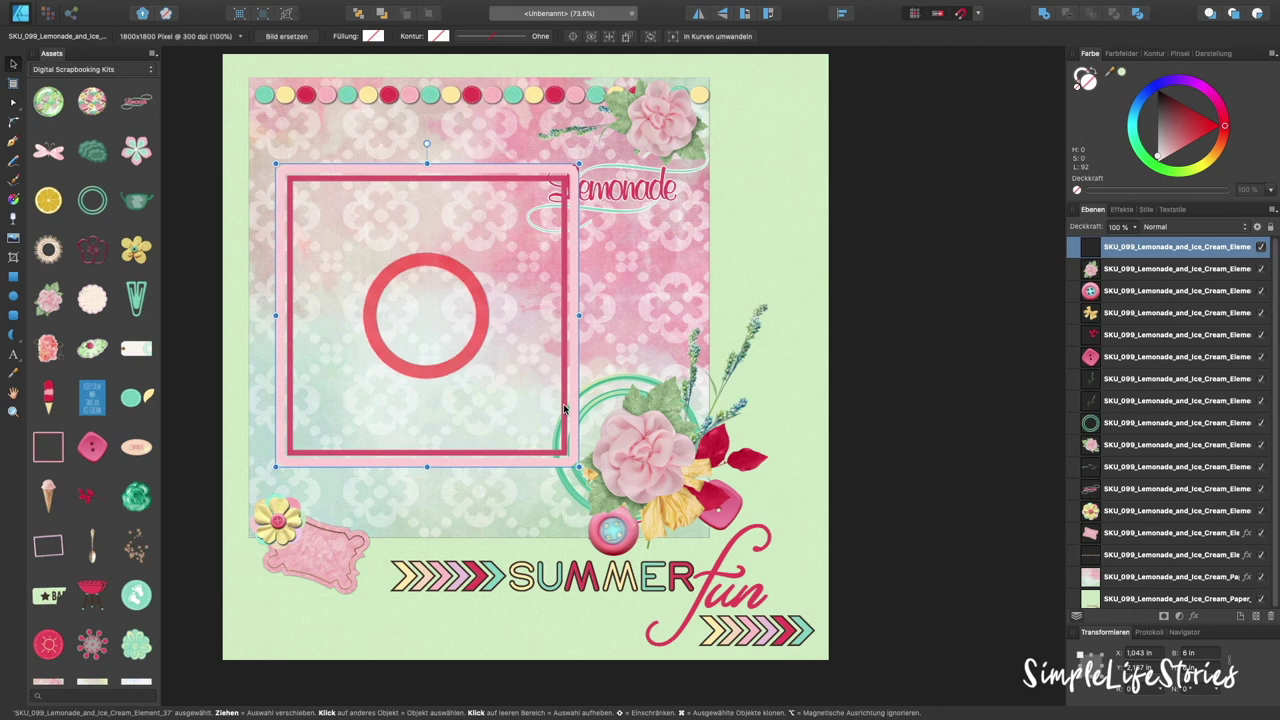
left_click_drag(577, 466, 389, 371)
left_click_drag(434, 242, 391, 244)
left_click_drag(396, 322, 440, 385)
left_click_drag(371, 177, 426, 228)
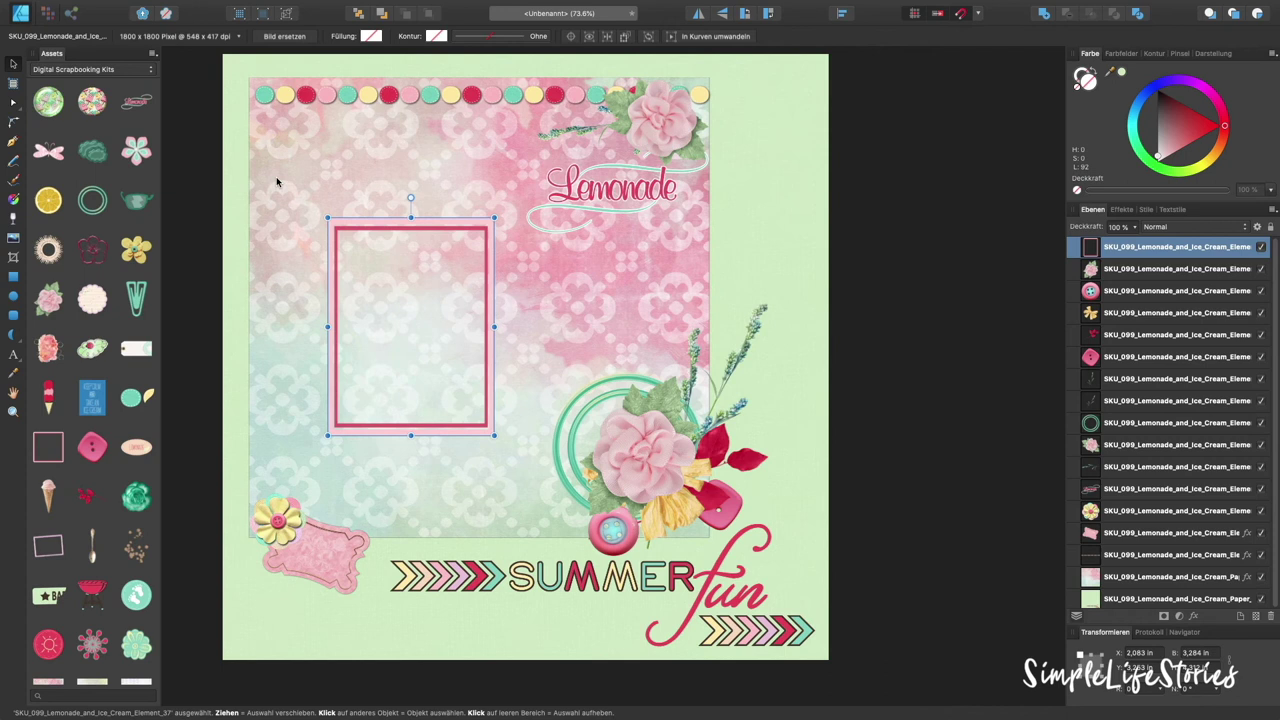
Create a rectangular pixel selection that follows the inner opening of the pink frame.
left_click(48, 13)
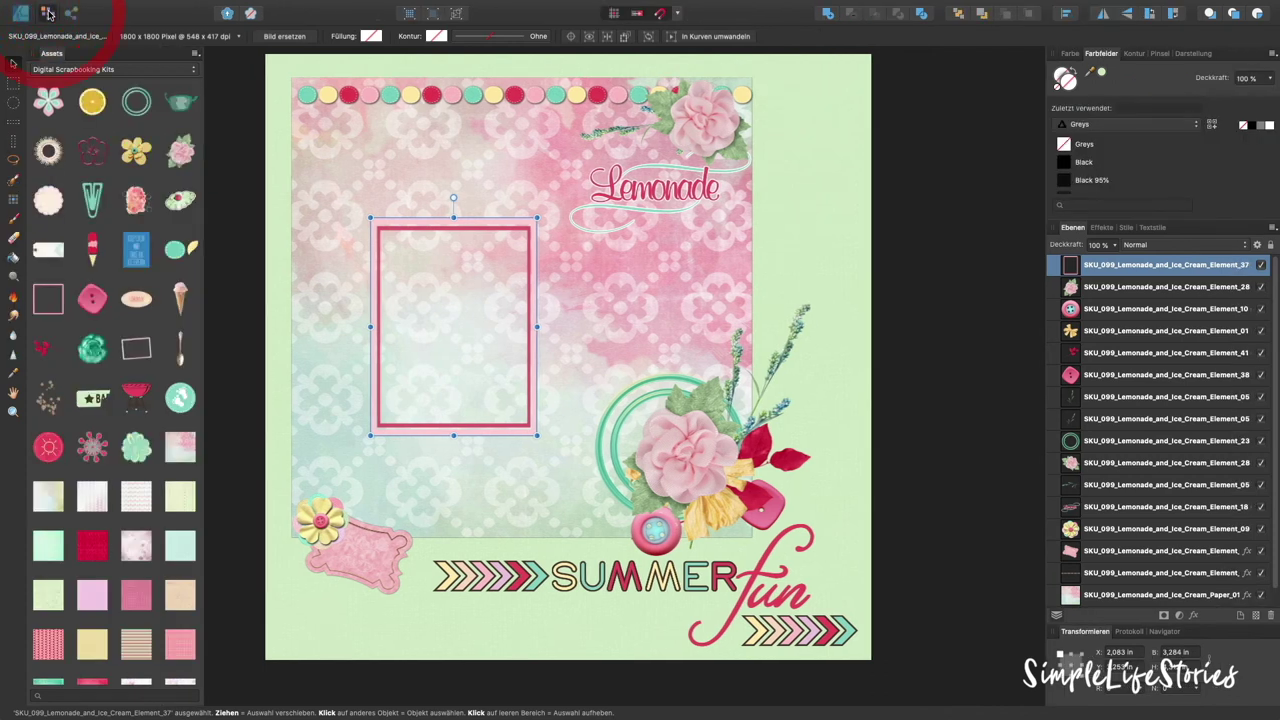
left_click(13, 87)
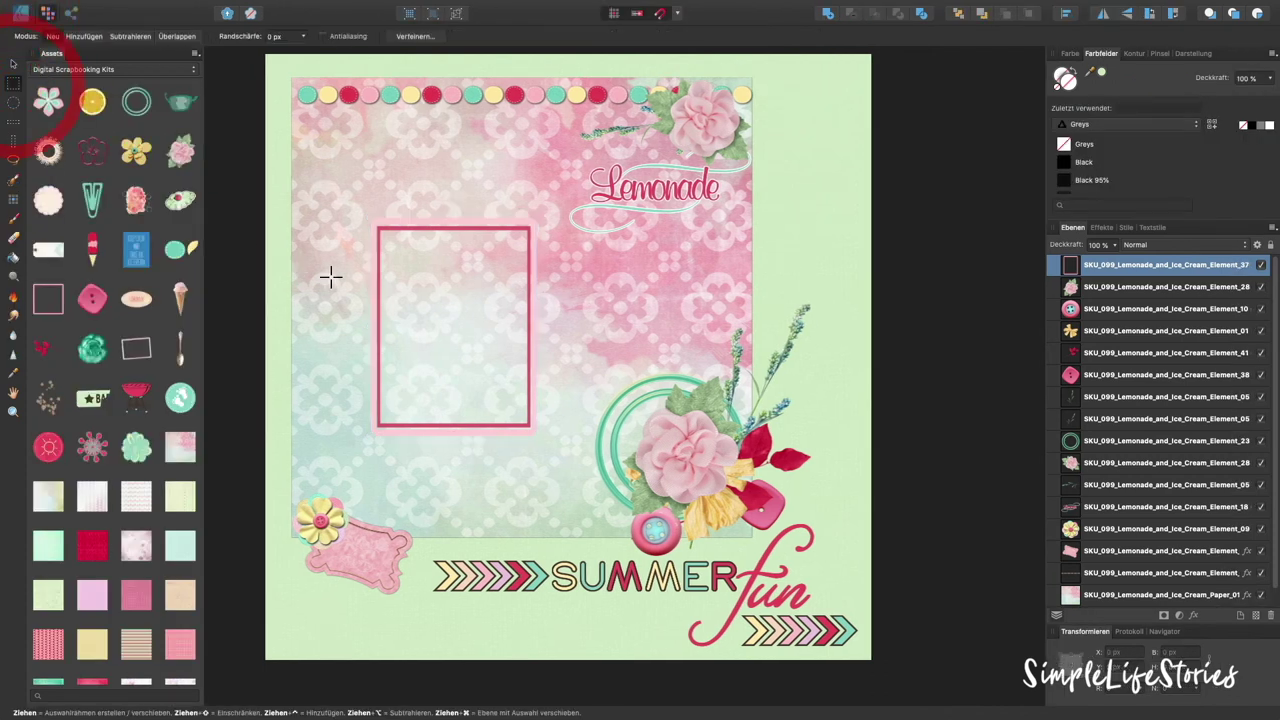
scroll(390, 245, "up", 3)
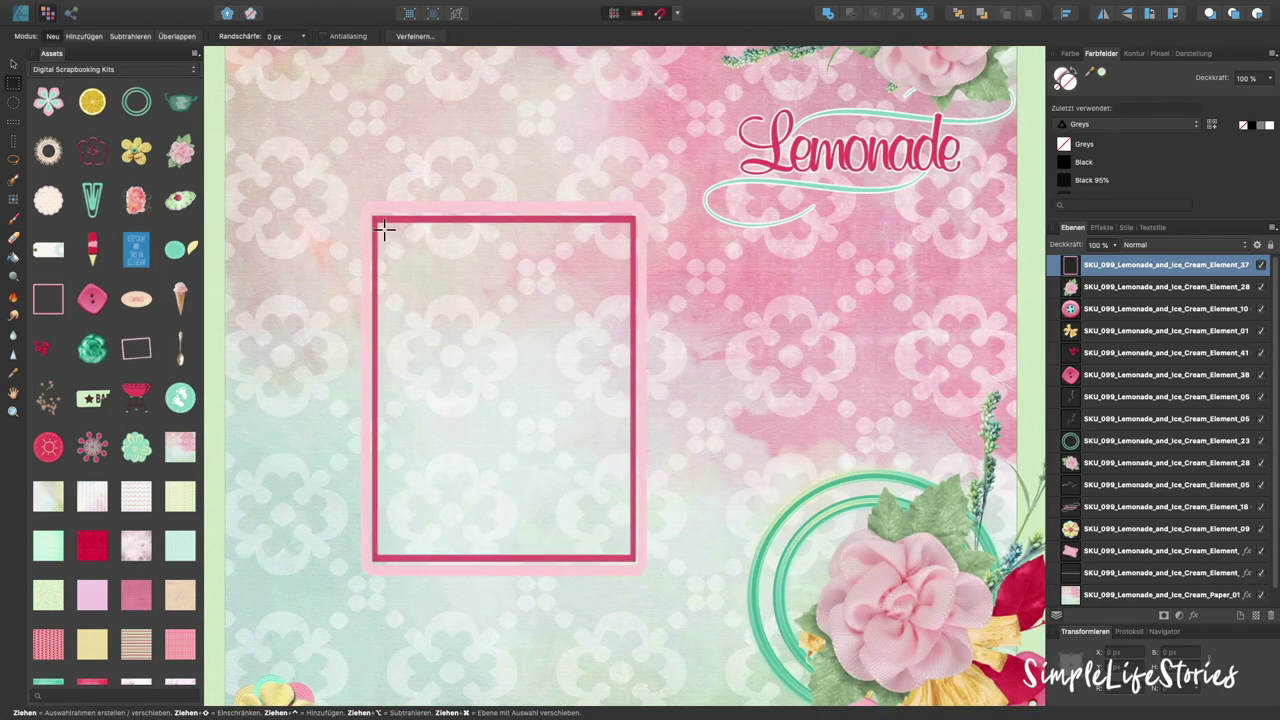
left_click_drag(384, 229, 630, 554)
left_click(20, 14)
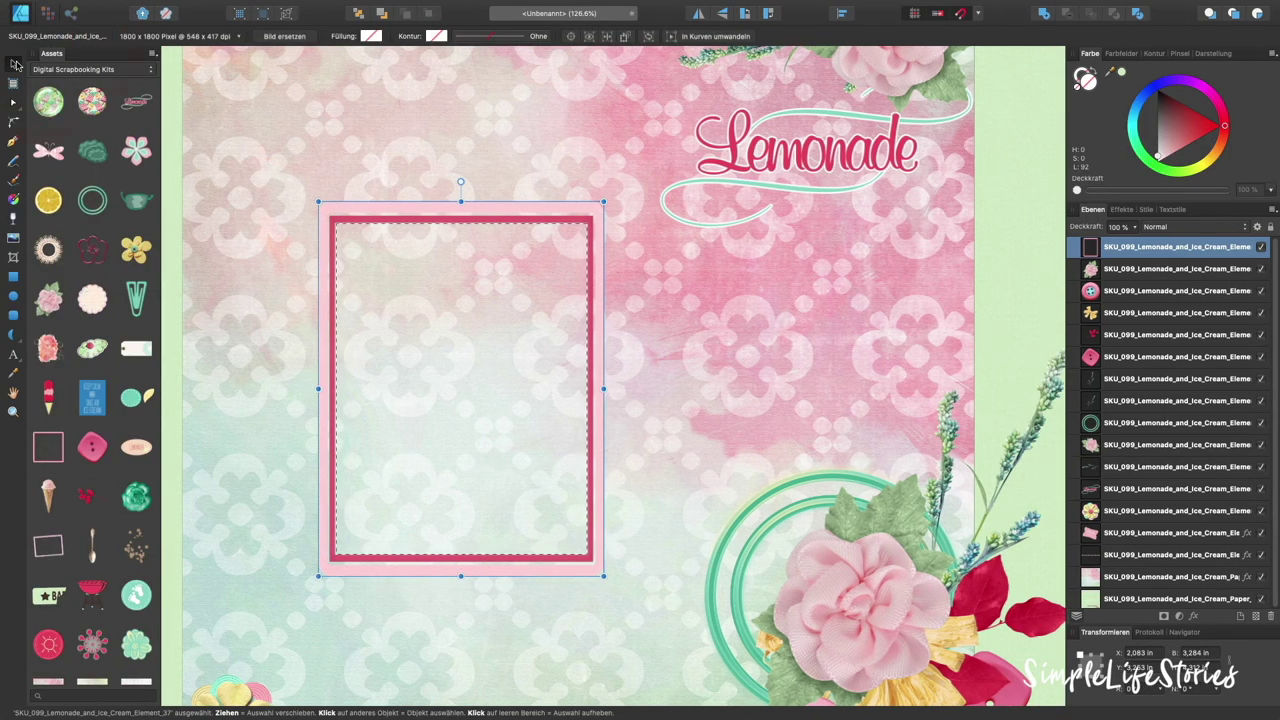
Rasterize the patterned paper layer with its layer effects included and delete its selected area inside the frame.
left_click(523, 140)
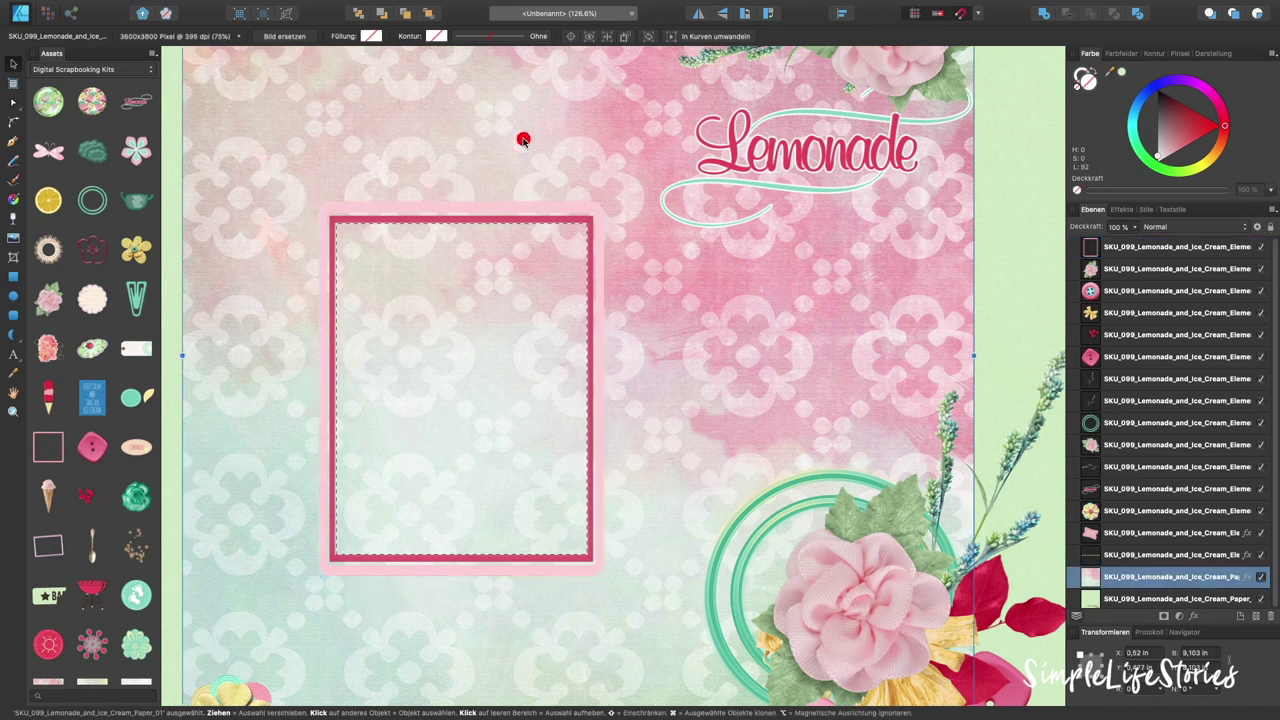
right_click(1137, 577)
scroll(1145, 620, "down", 5)
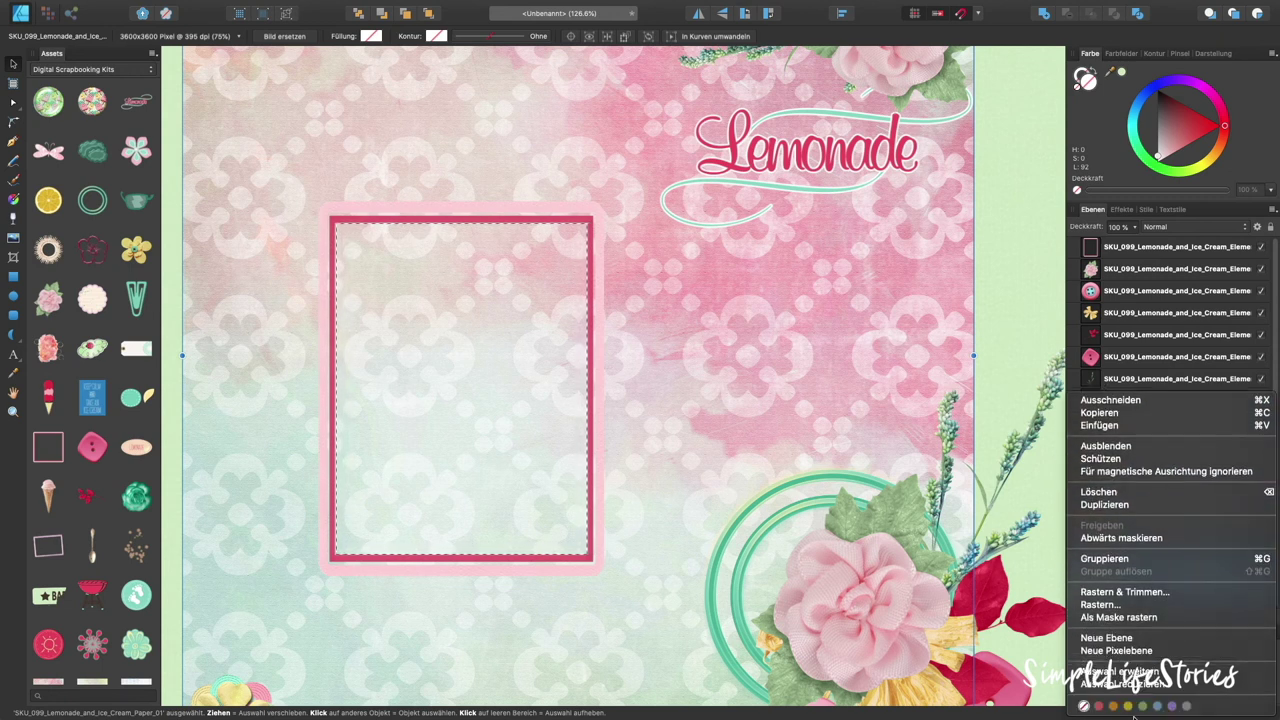
left_click(1143, 604)
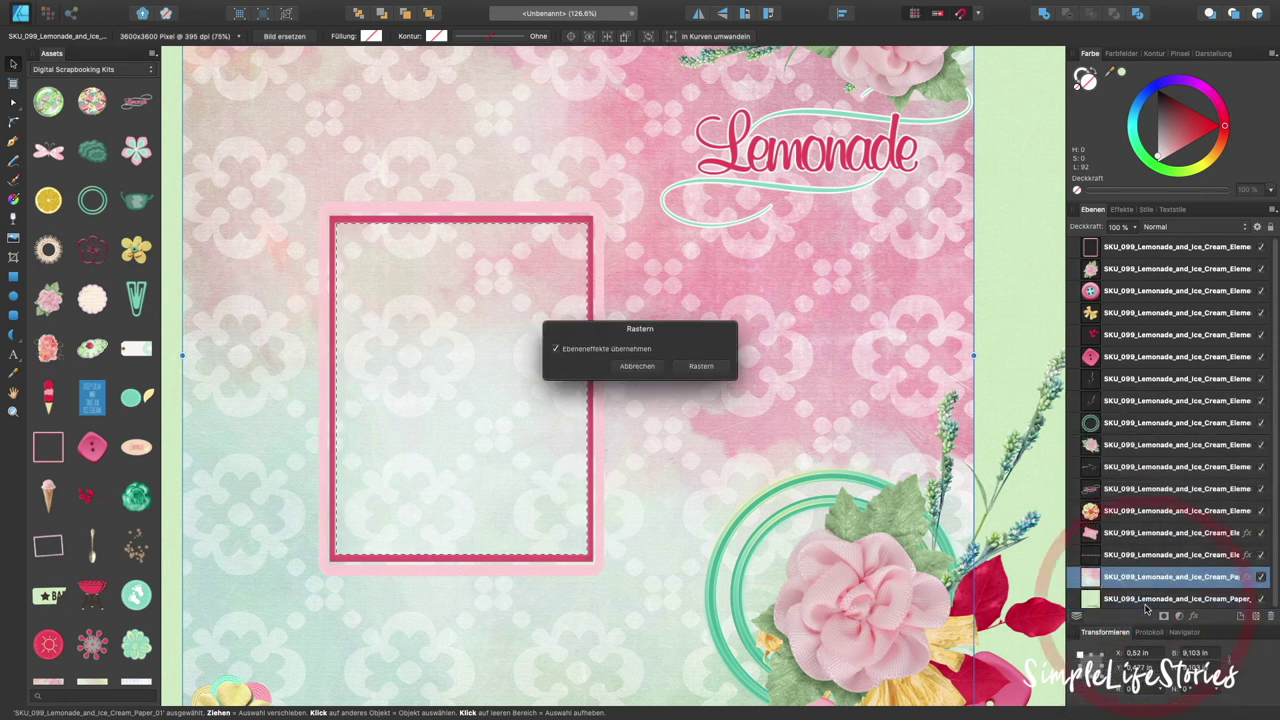
left_click(710, 369)
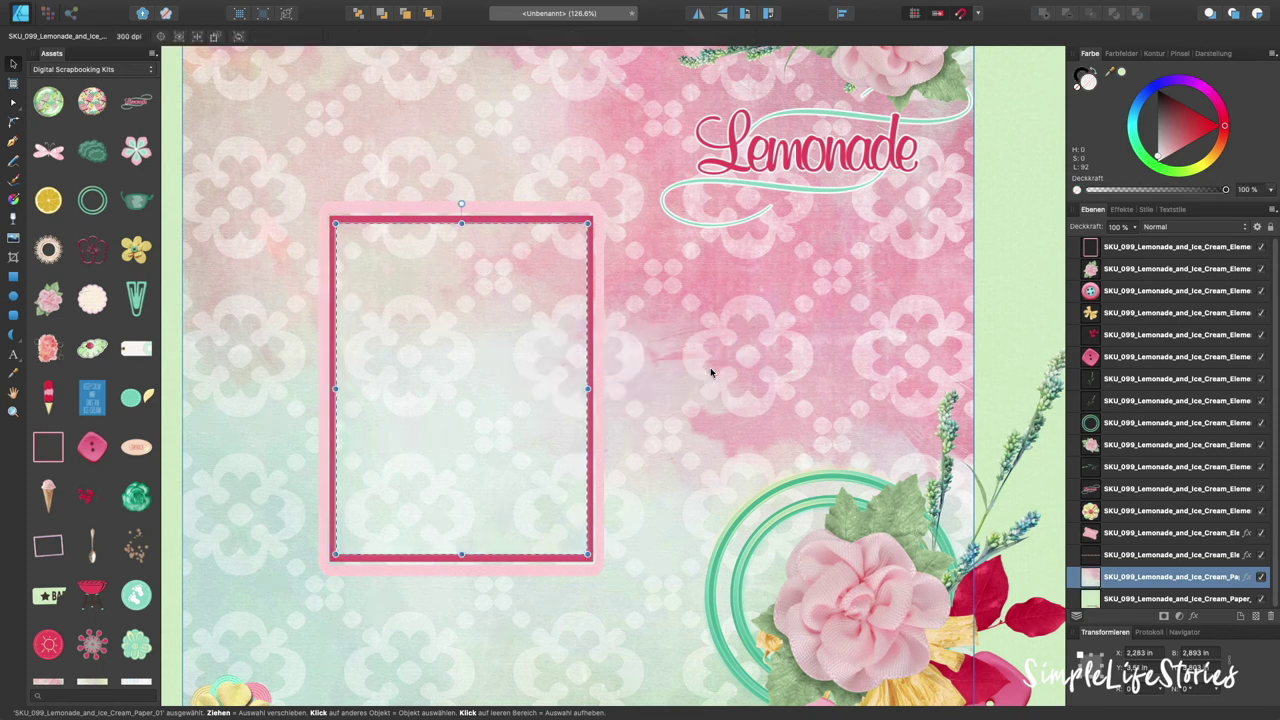
key("BackSpace")
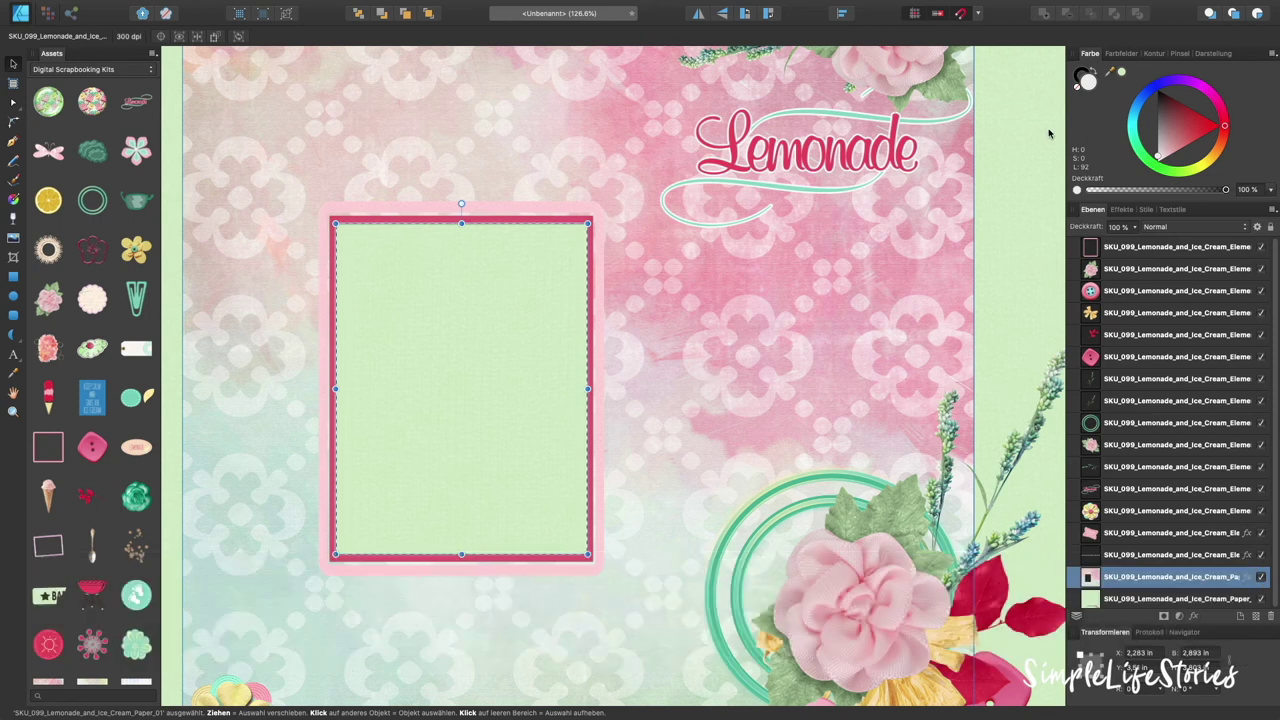
Rasterize the green background paper layer and delete its selected area inside the pink frame.
left_click(1150, 598)
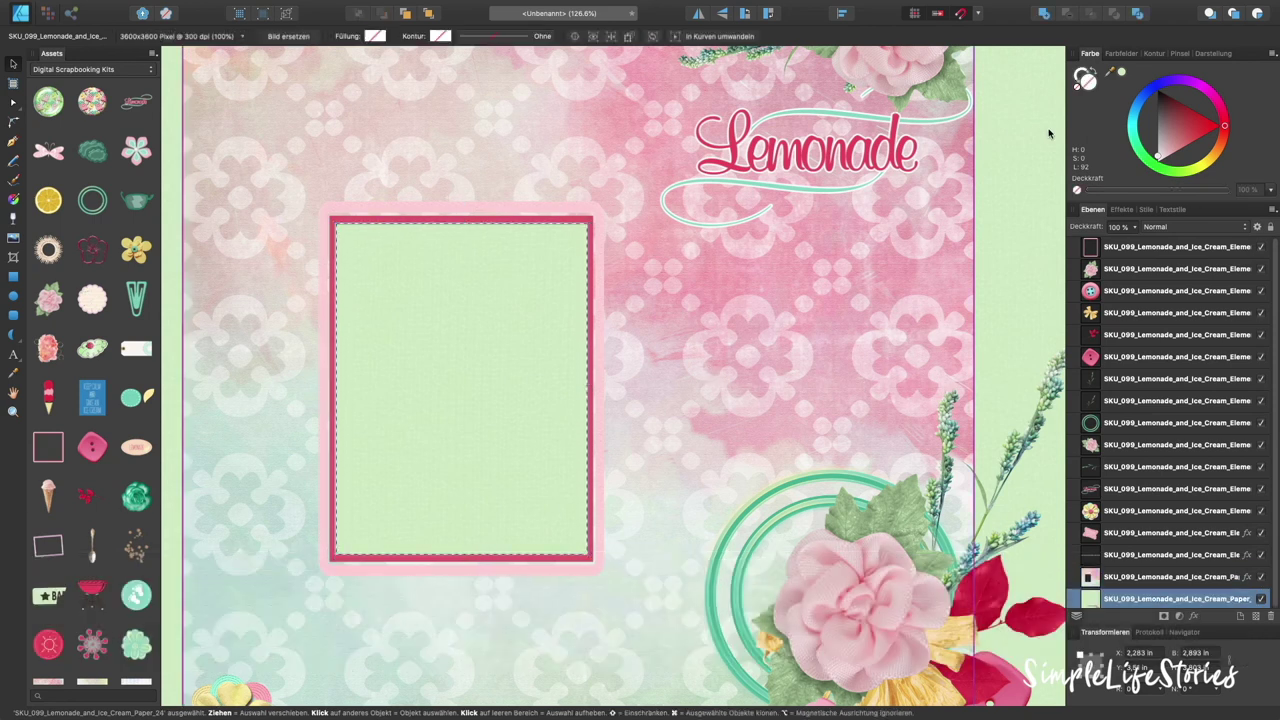
right_click(1126, 596)
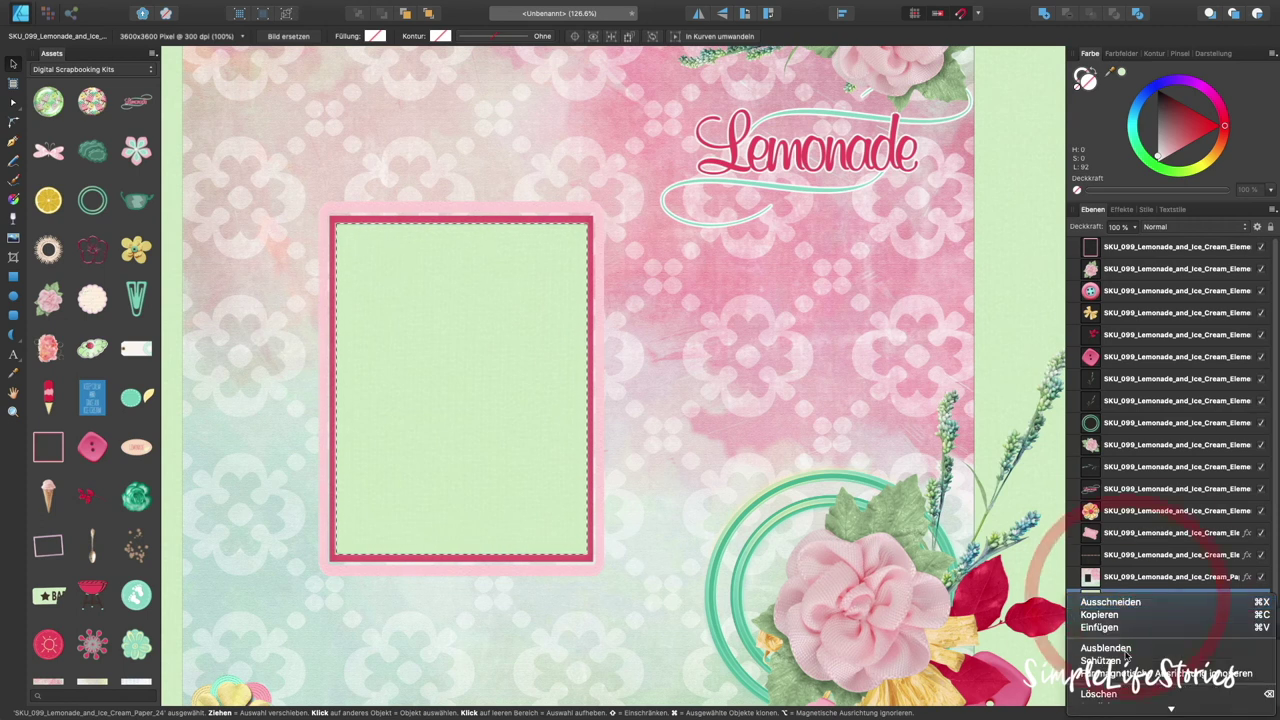
scroll(1126, 655, "down", 5)
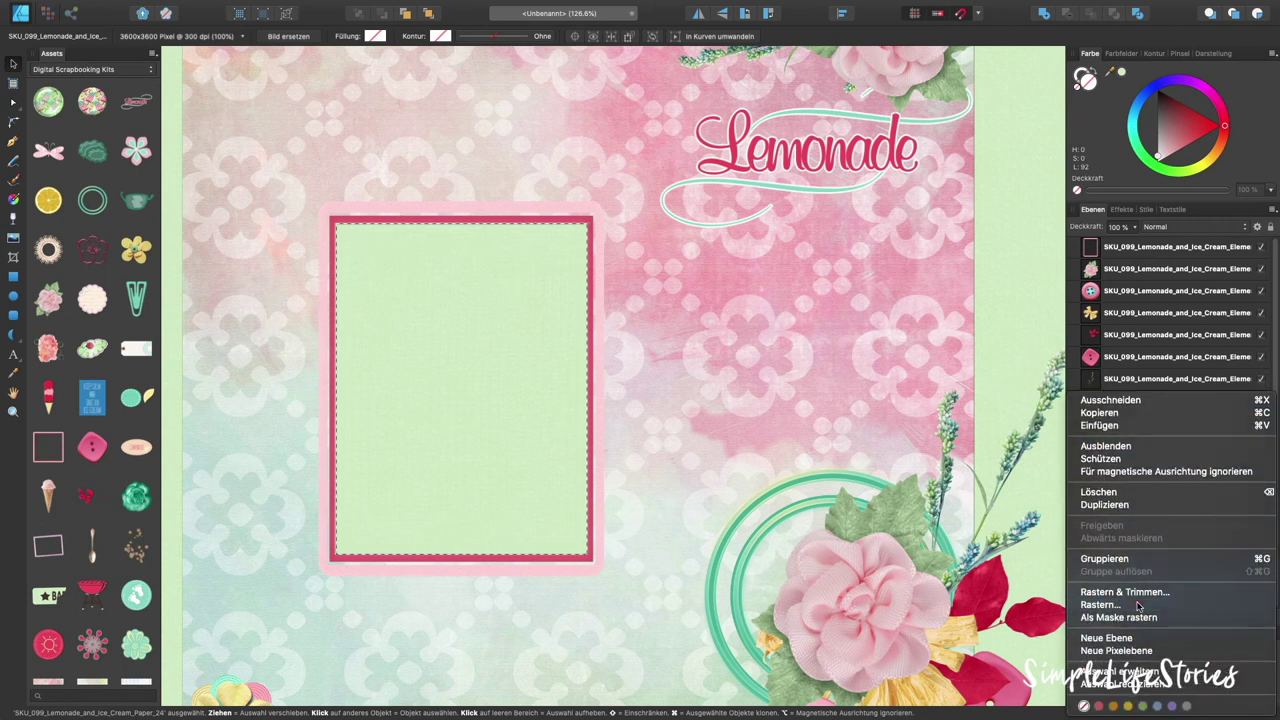
left_click(1137, 605)
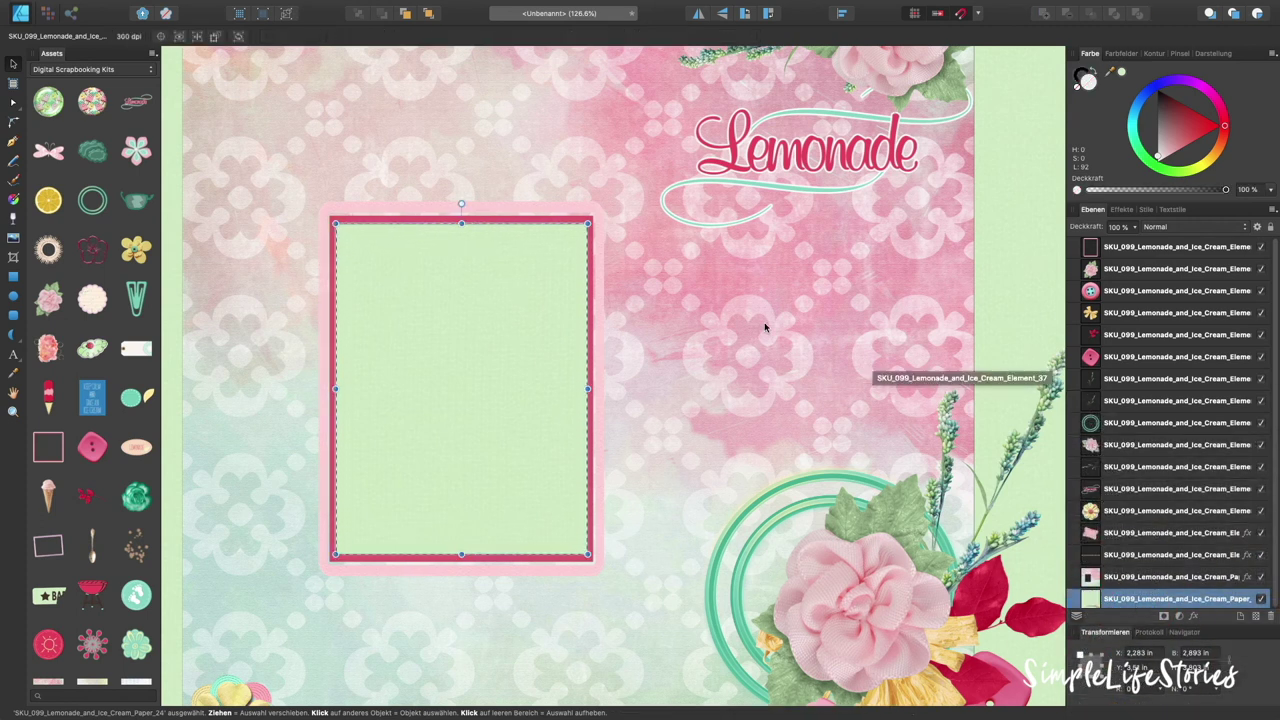
key("BackSpace")
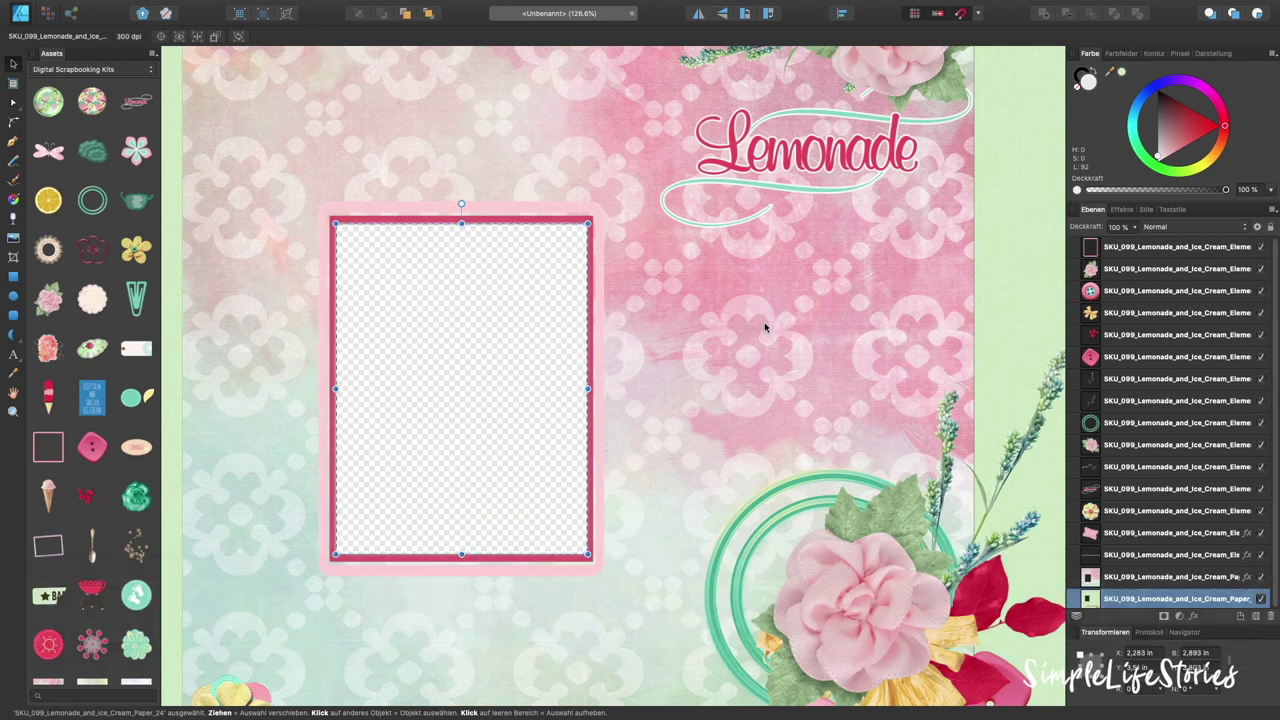
scroll(321, 250, "down", 5)
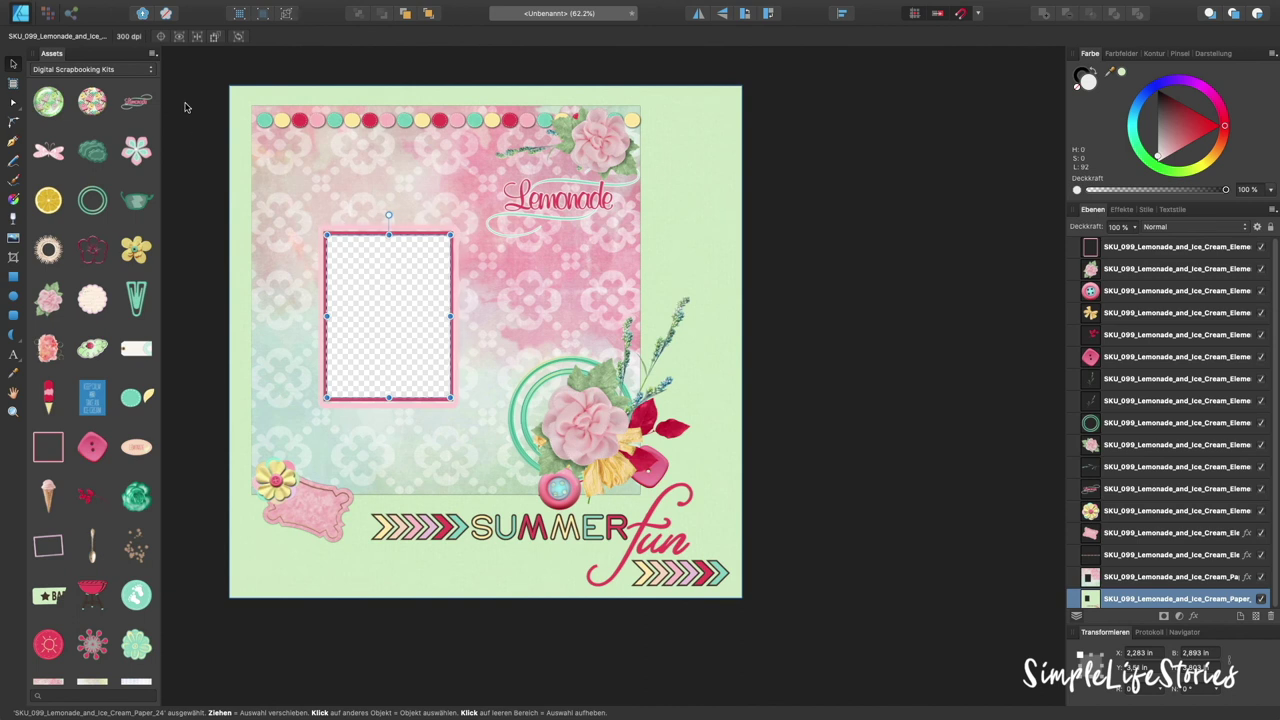
left_click(185, 107)
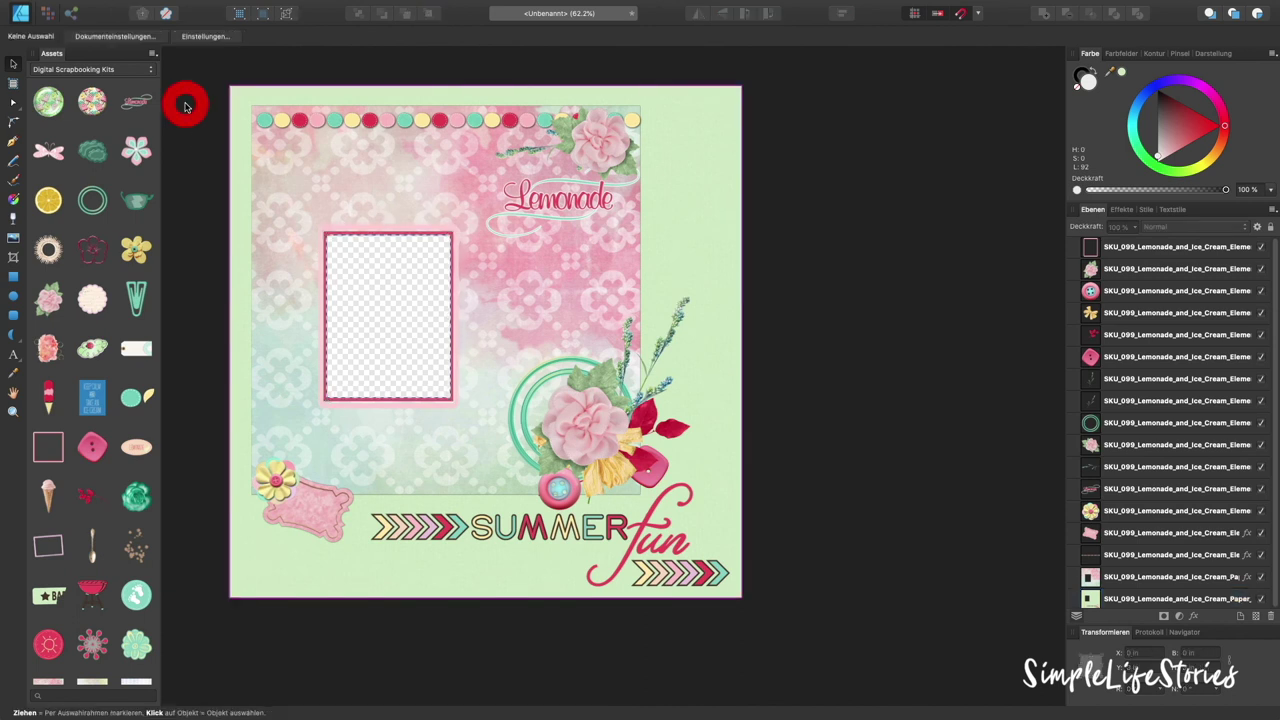
Group all layers of the page, from the pink frame down to the green background paper.
left_click(1156, 289)
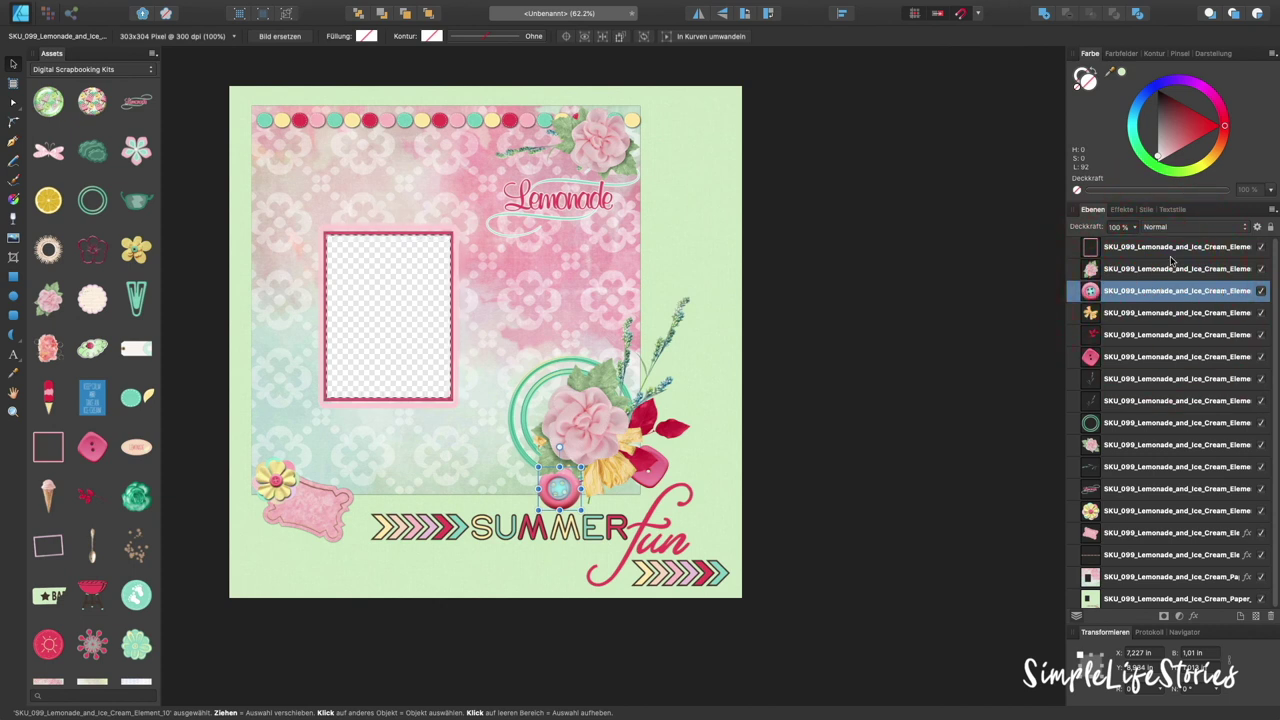
left_click(1171, 254)
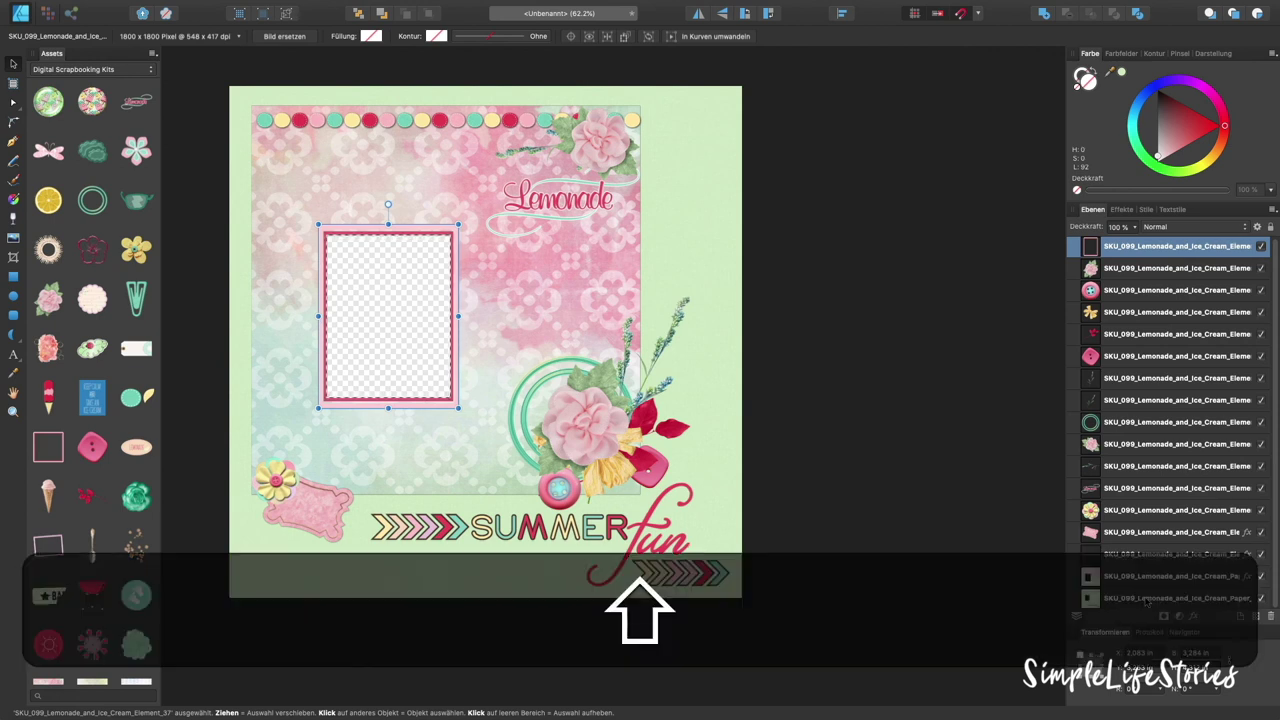
left_click(1147, 598, "shift")
key("super+g")
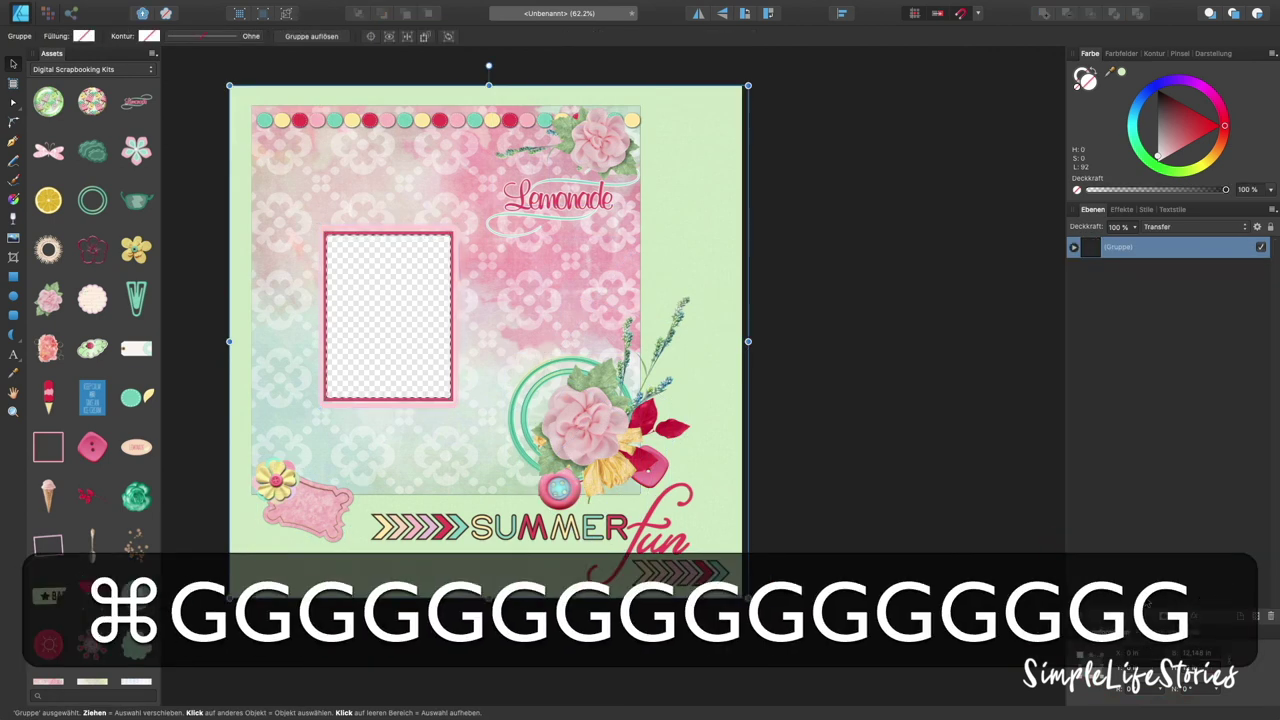
left_click(816, 241)
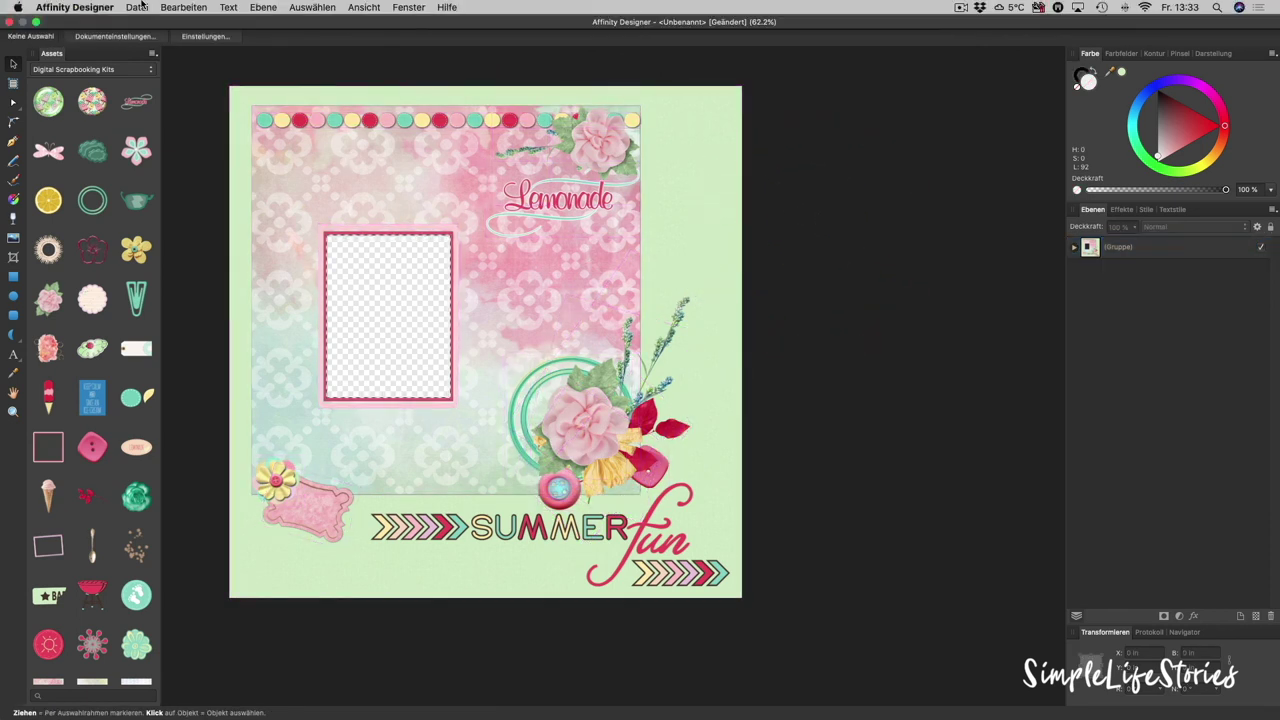
Save the document as "Lemonade and Icecream DE.afdesign" in the QuickPages folder.
left_click(142, 7)
left_click(142, 111)
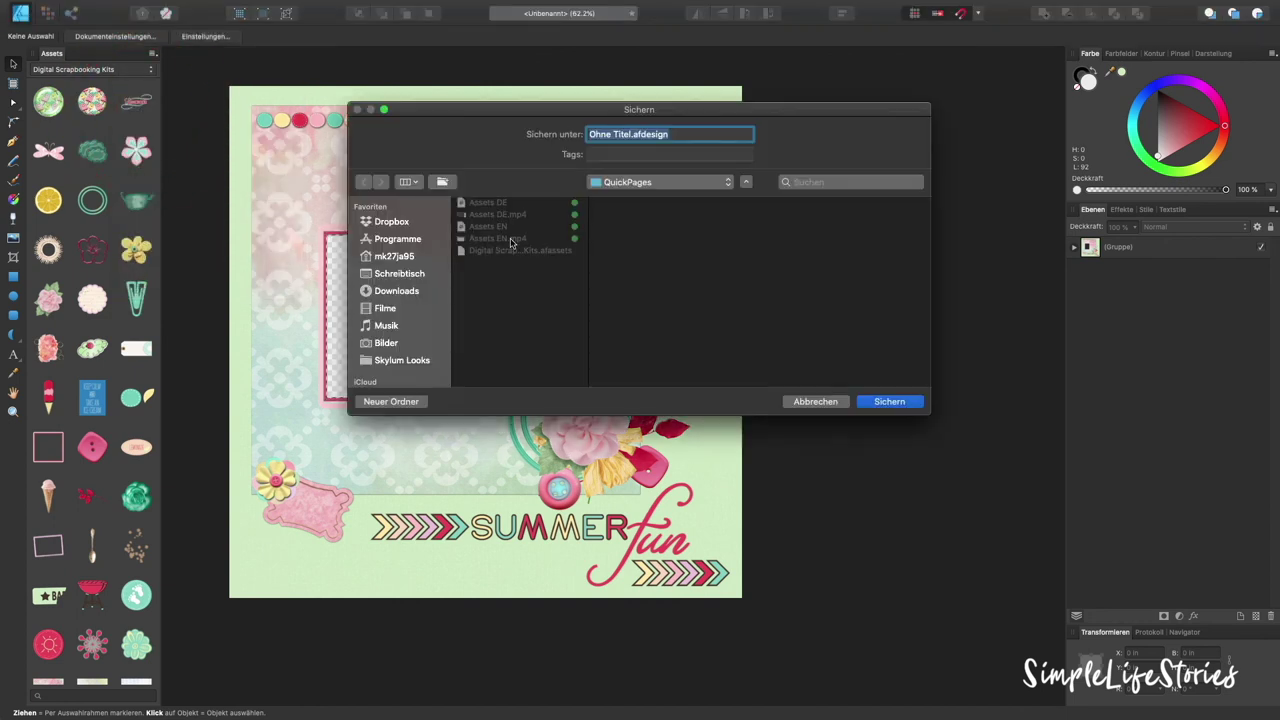
left_click(613, 134)
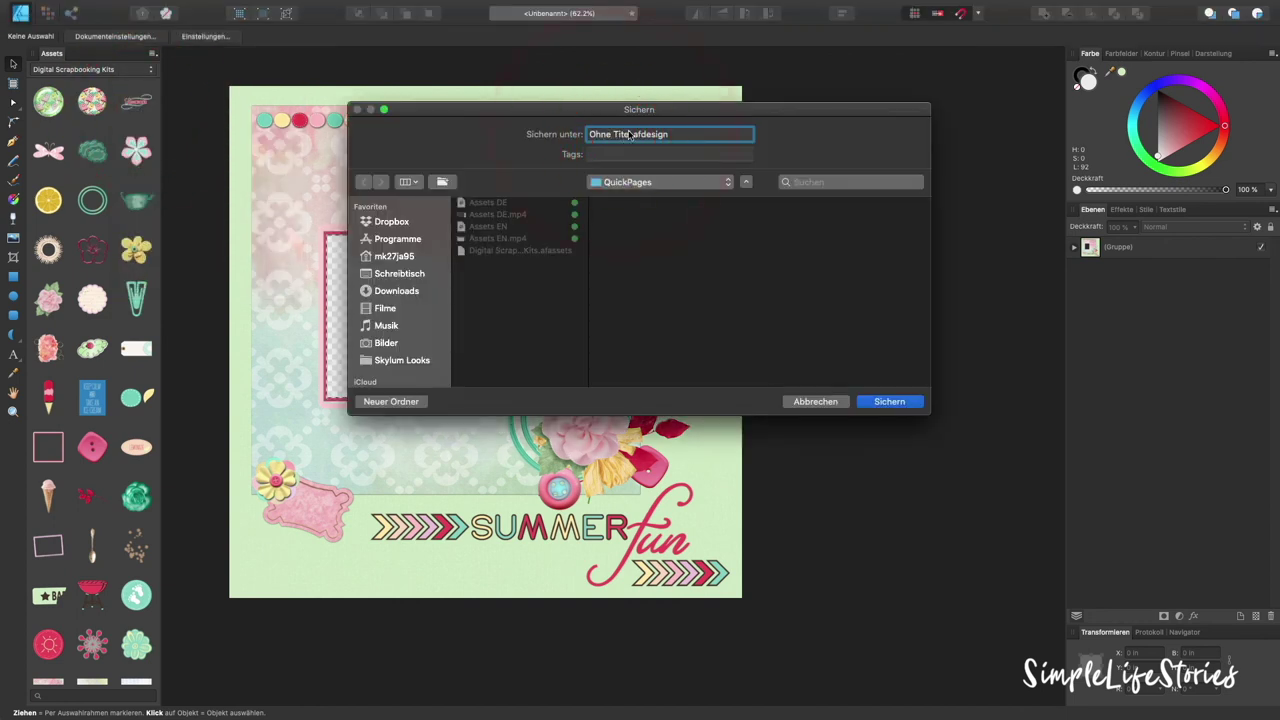
left_click(578, 136)
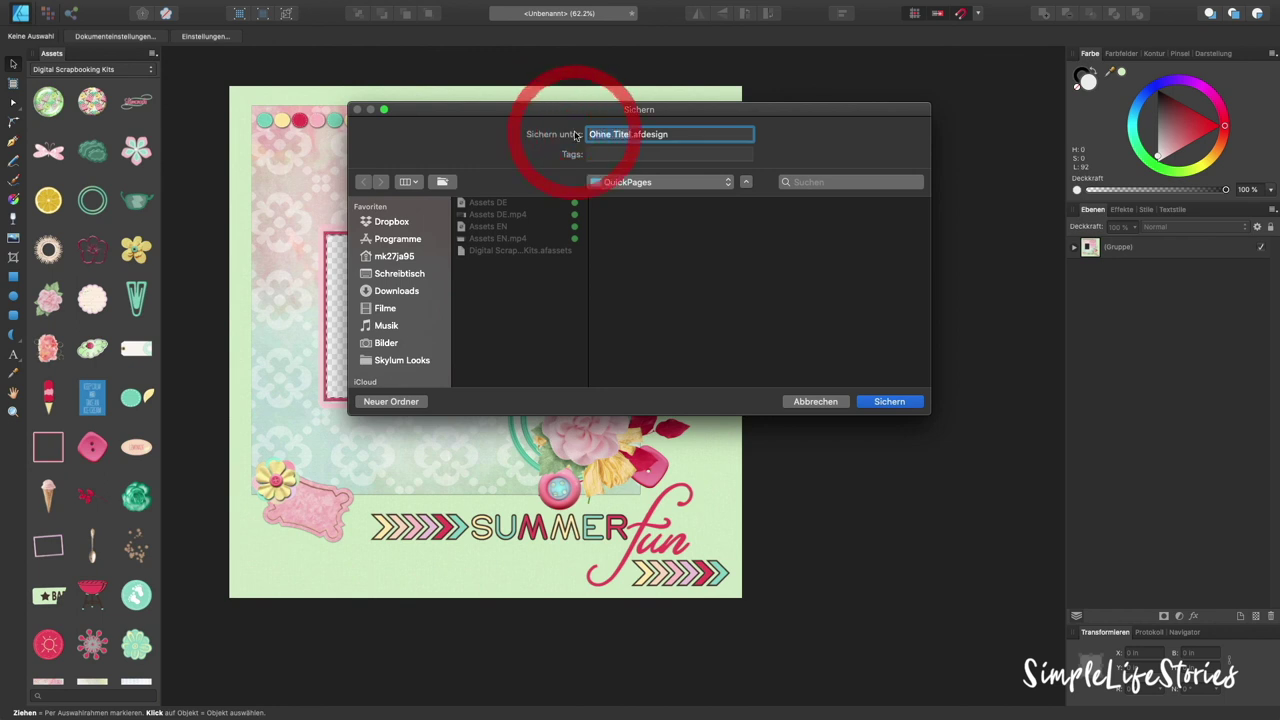
type("Lemonade and Icecream")
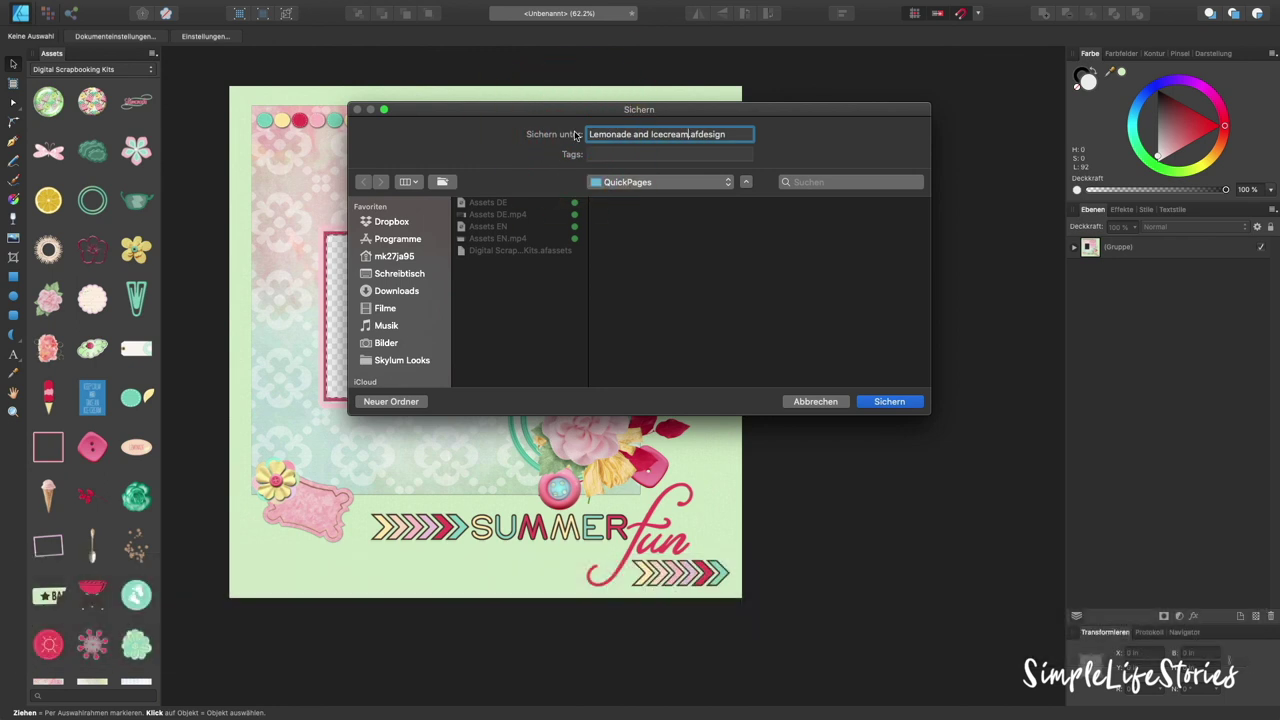
type("DE")
left_click(878, 401)
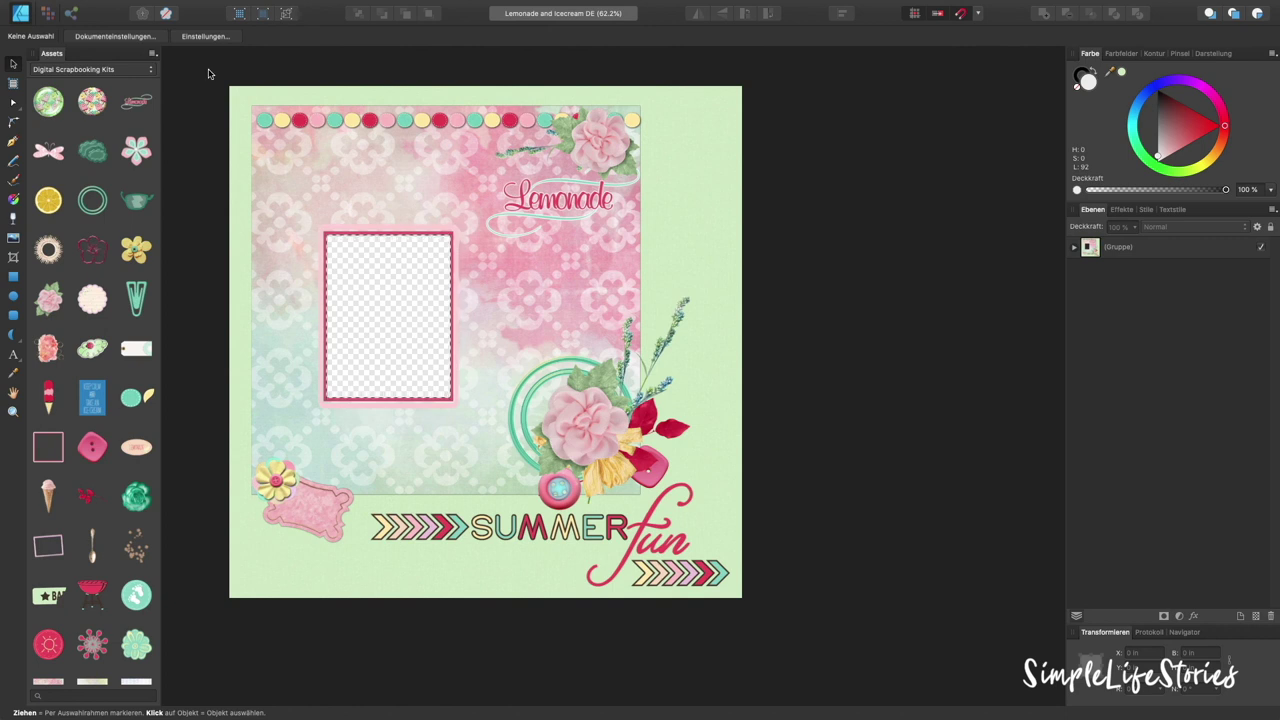
Export the whole document as the 3600 × 3600 px PNG "Lemonade and Icecream DE.png" in the QuickPages folder.
left_click(136, 7)
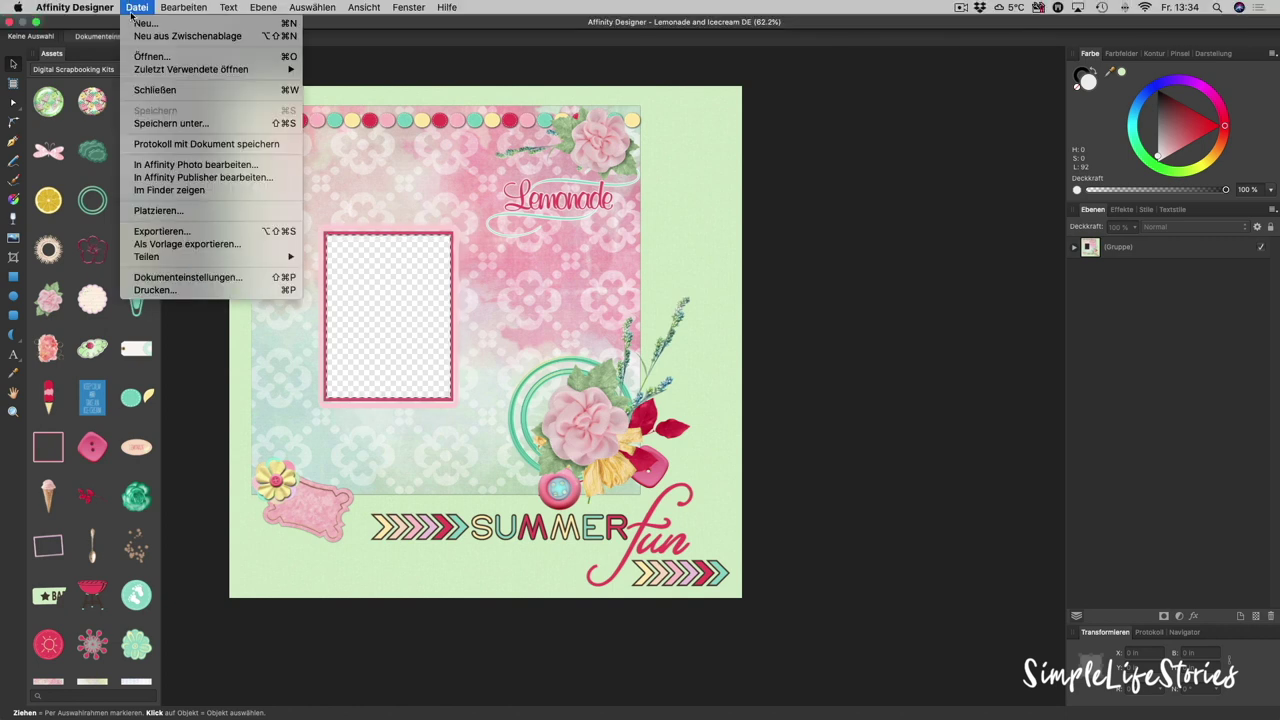
left_click(160, 231)
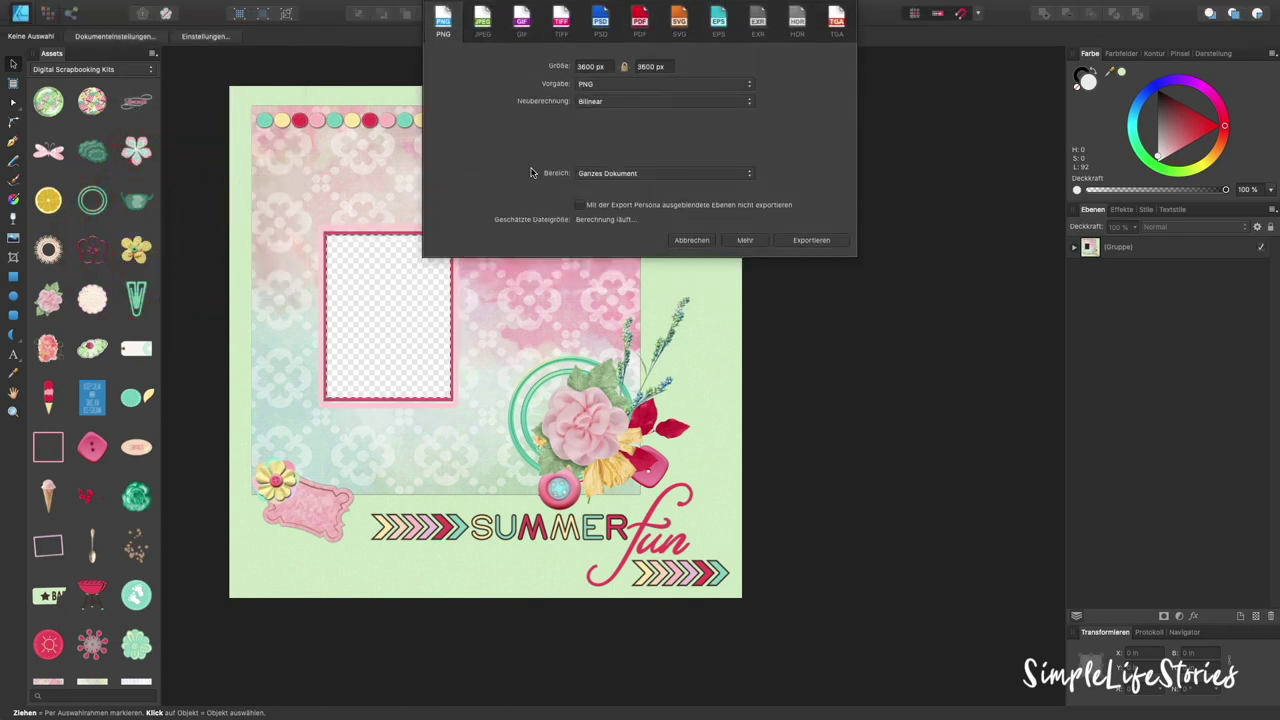
left_click(800, 240)
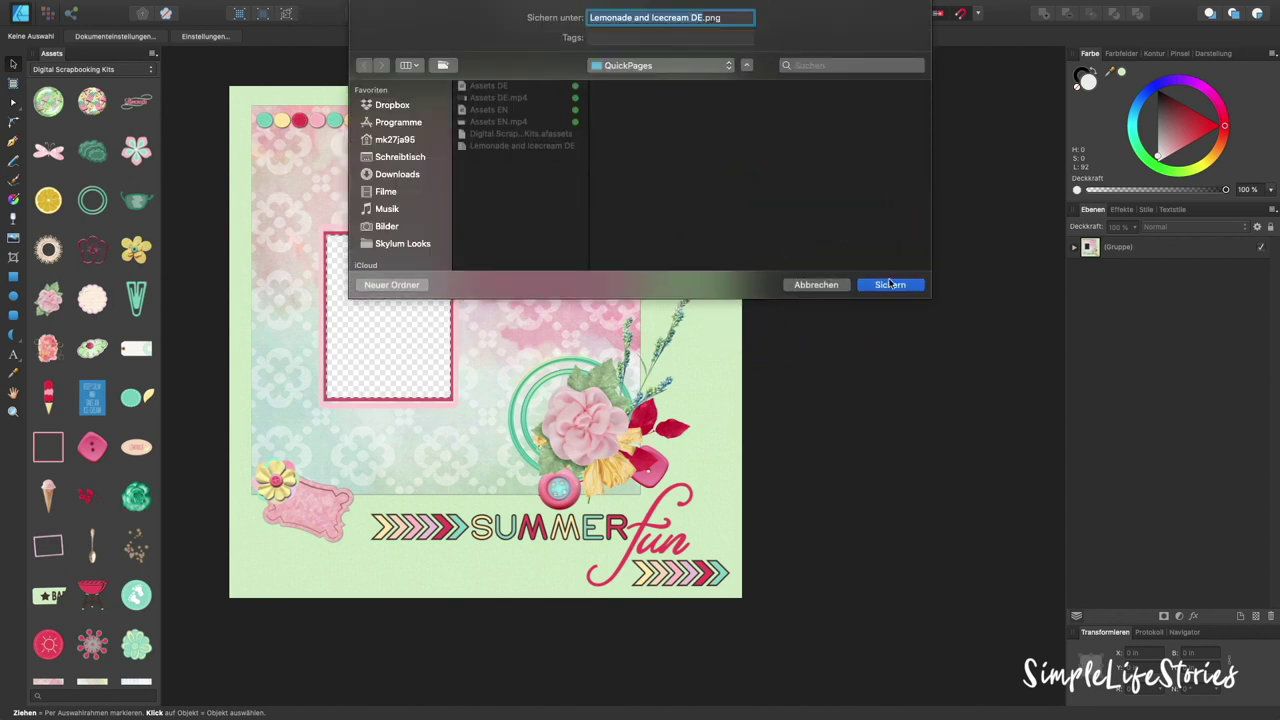
left_click(890, 285)
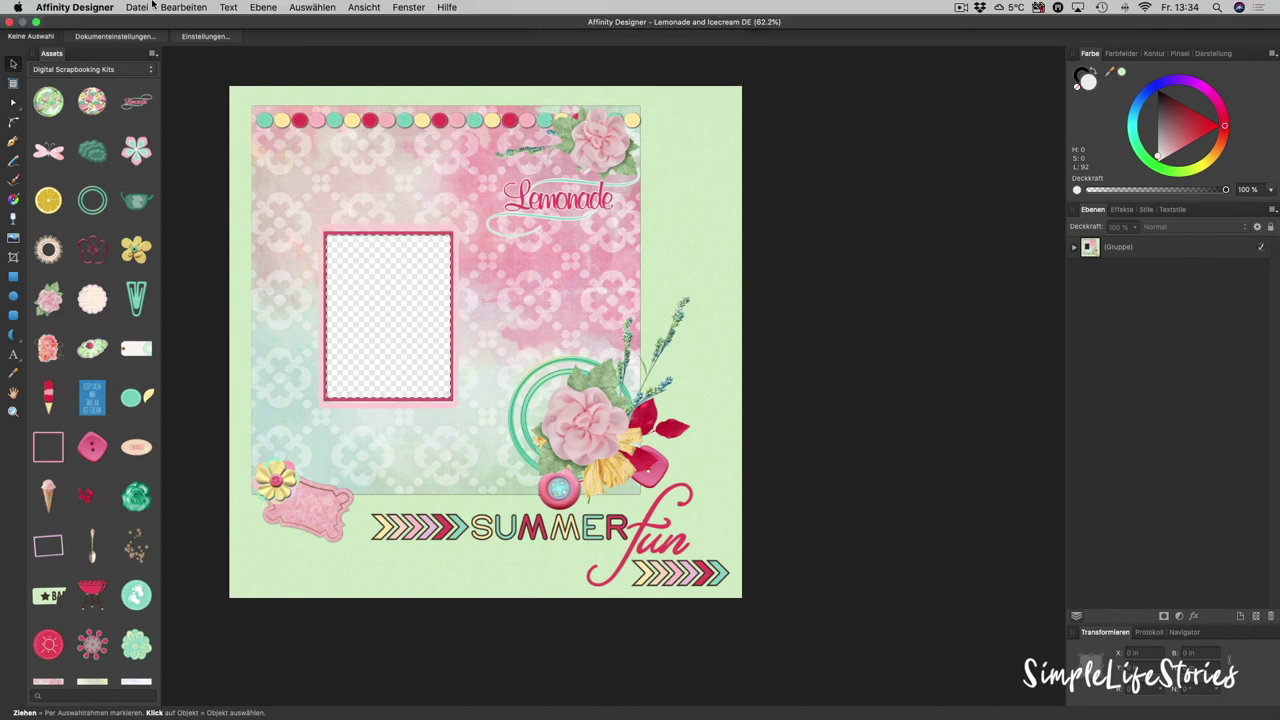